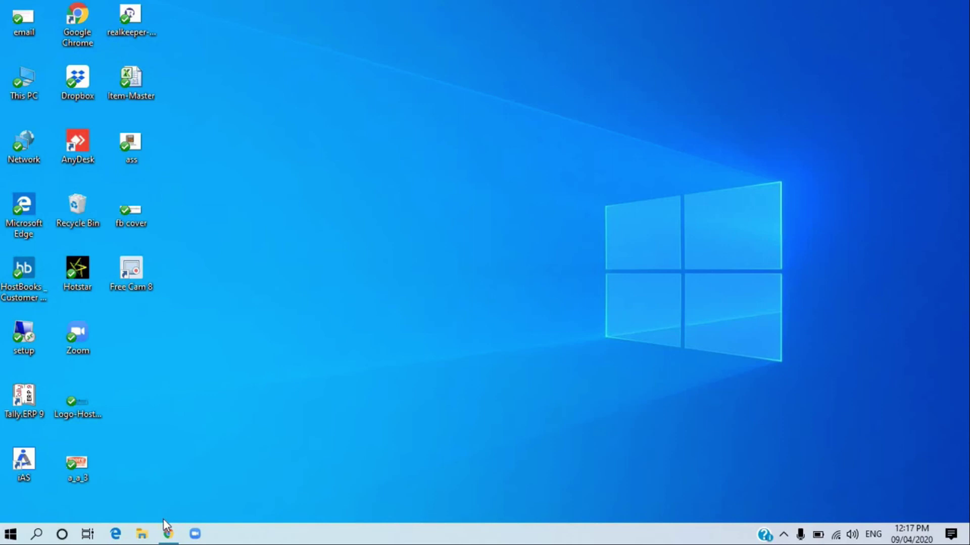
# - Restore Chrome and load hostbooks.com/in/ from the 'host' address-bar autocompletion
pyautogui.click(169, 534)
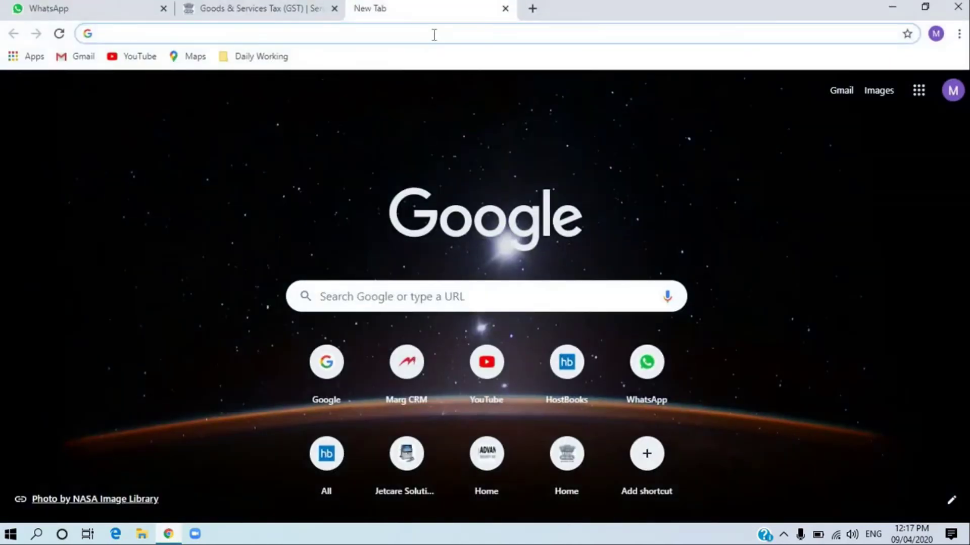
pyautogui.write('hostbooks.com')
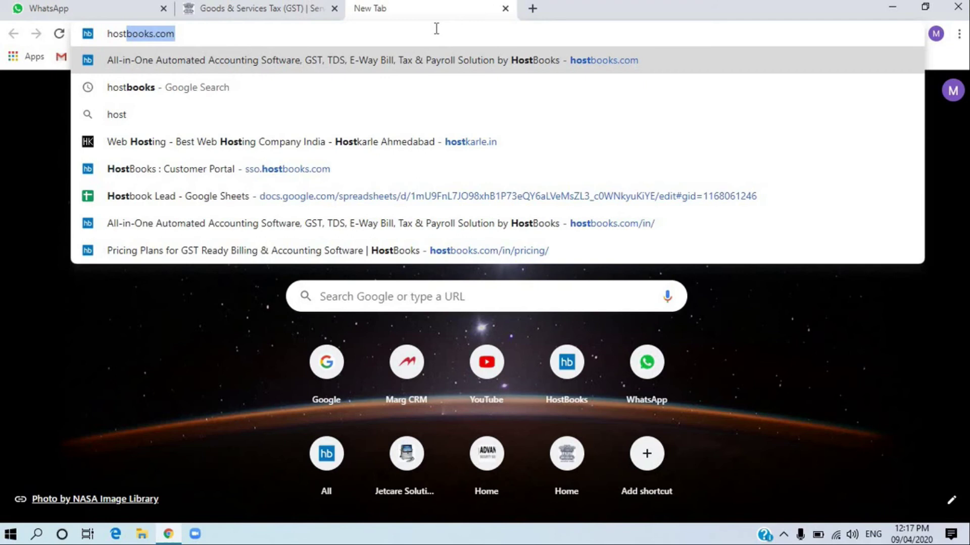
pyautogui.press('Return')
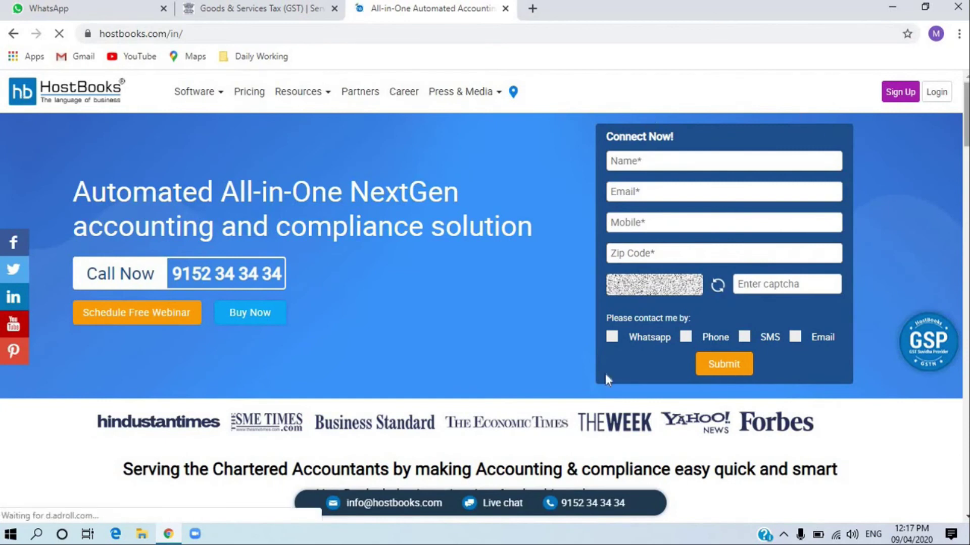
# - Browse the homepage's product and industry sections, then go to the Pricing page
pyautogui.scroll(-4, 200, 440)
pyautogui.scroll(-10, 200, 439)
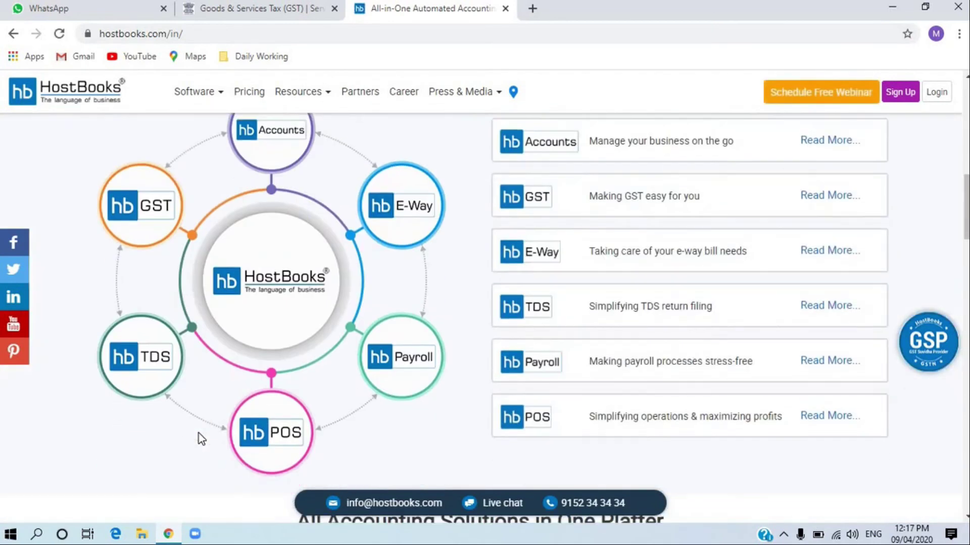
pyautogui.scroll(-2, 201, 439)
pyautogui.scroll(6, 201, 438)
pyautogui.scroll(1, 201, 439)
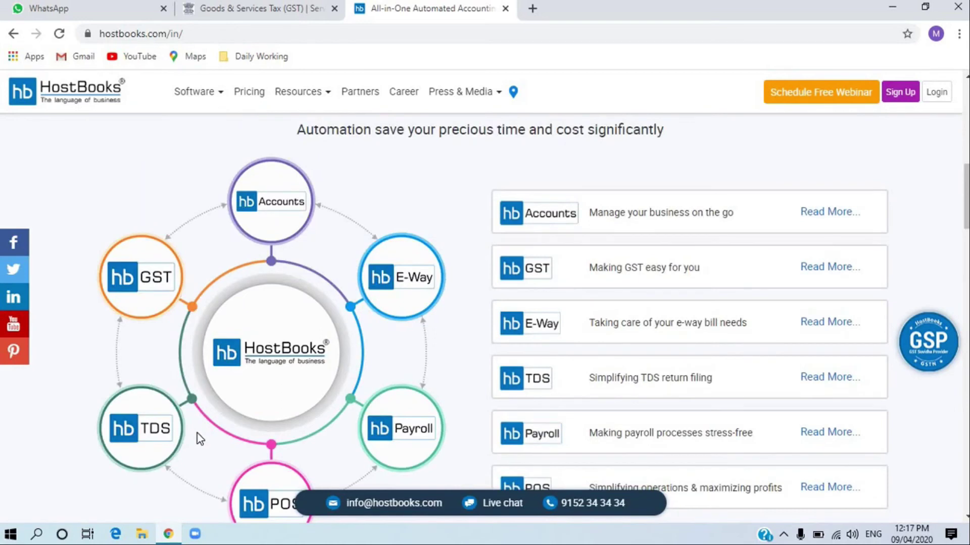
pyautogui.scroll(-6, 198, 434)
pyautogui.scroll(-10, 271, 391)
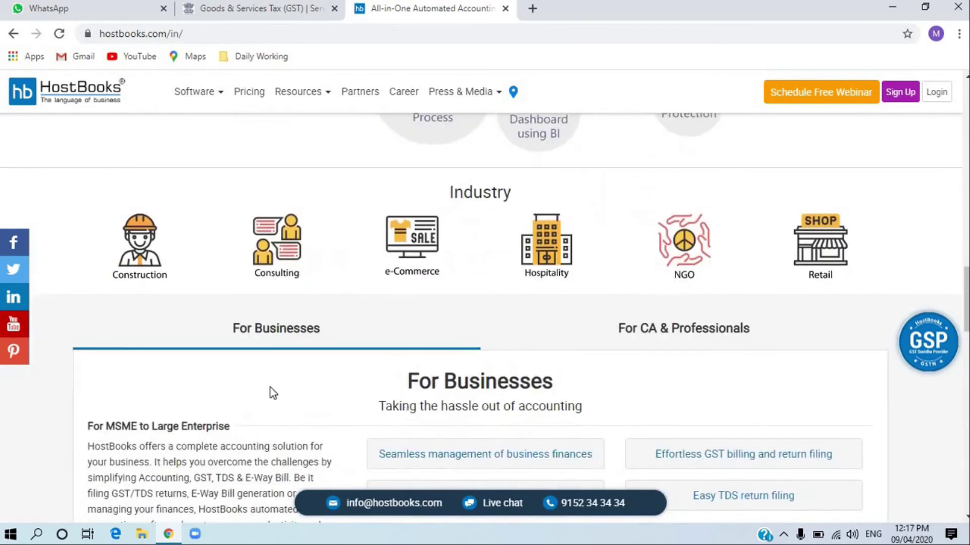
pyautogui.scroll(-8, 346, 426)
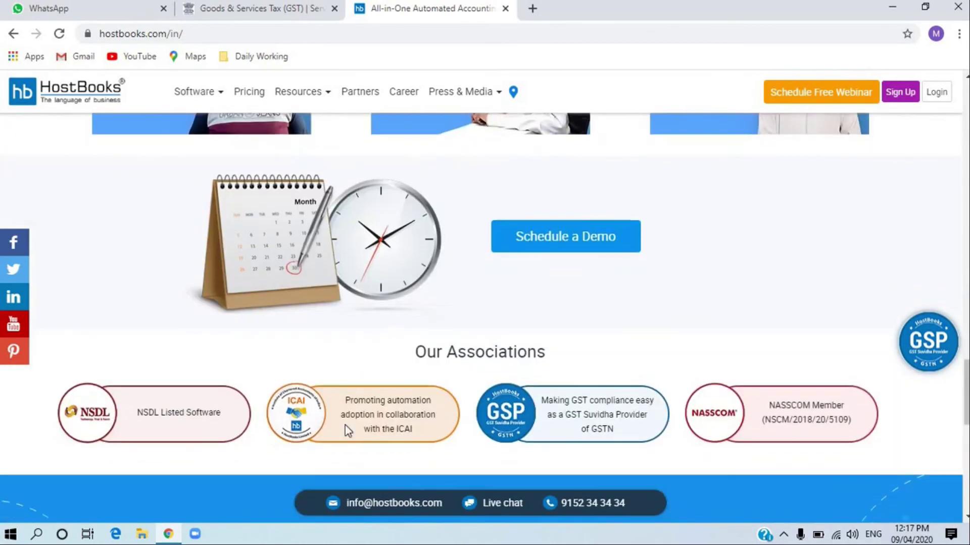
pyautogui.scroll(12, 346, 426)
pyautogui.scroll(10, 345, 423)
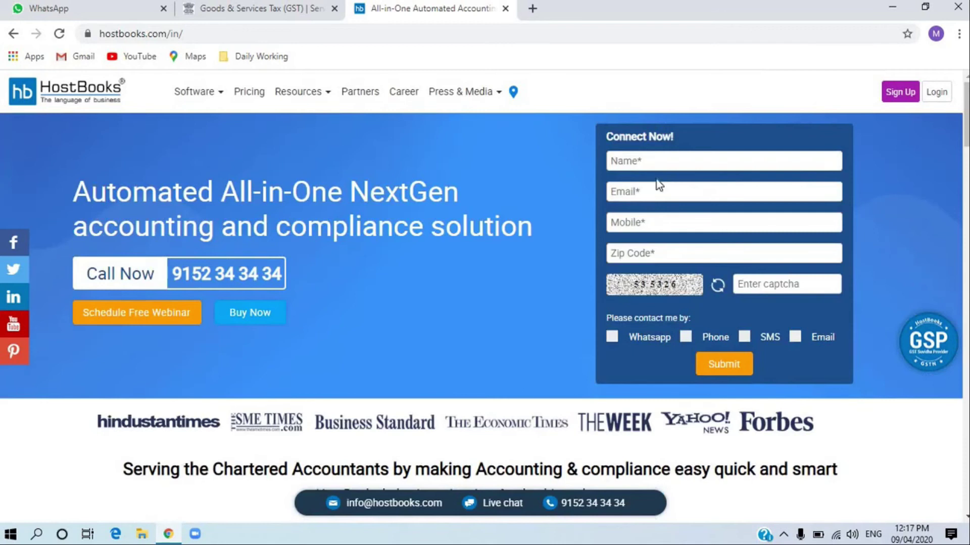
pyautogui.click(262, 96)
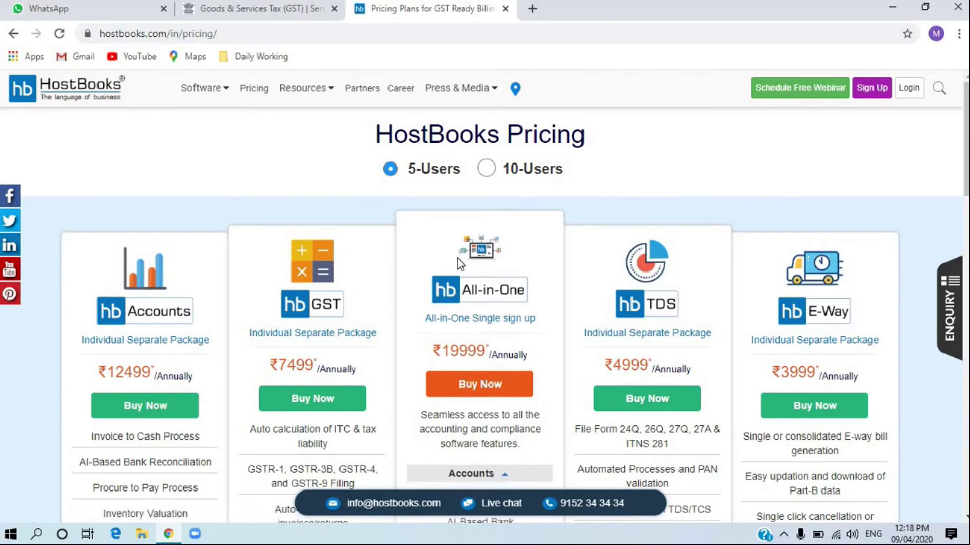
# - Read the 5-user annual prices: Accounts ₹12499, GST ₹7499, All-in-One ₹19999, TDS ₹4999, E-Way ₹3999
pyautogui.scroll(-2, 696, 397)
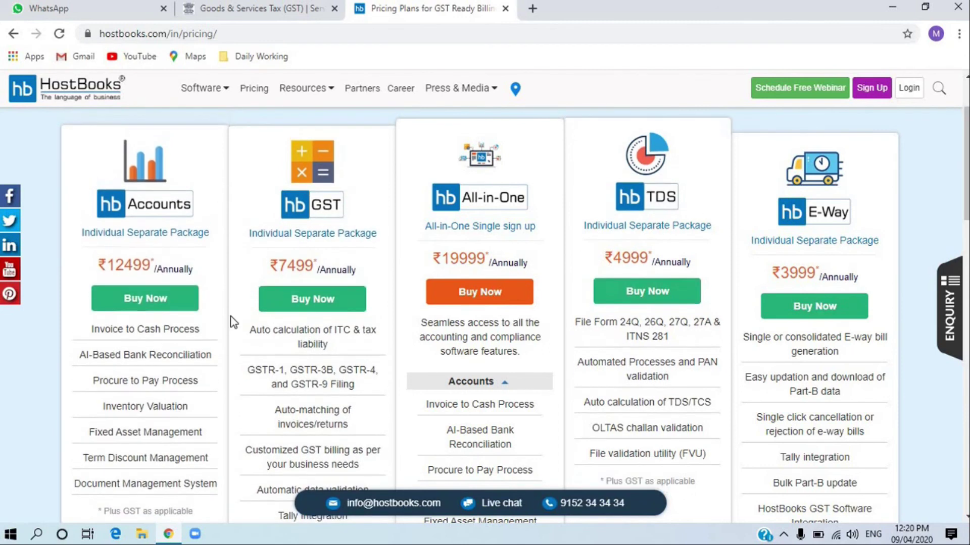
# - Switch pricing to 10 users: Accounts ₹19999, GST ₹11999, All-in-One ₹31999, TDS ₹7999, E-Way ₹6399
pyautogui.scroll(2, 231, 320)
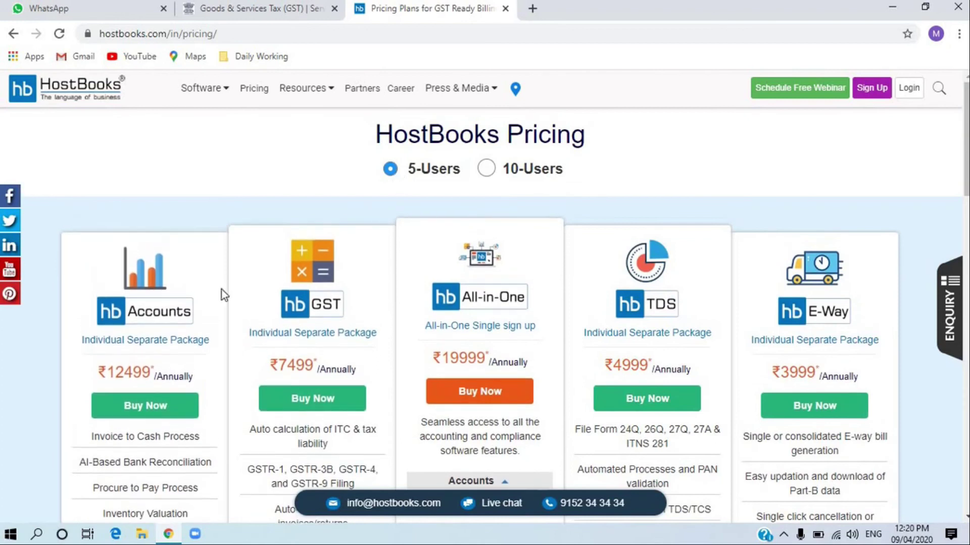
pyautogui.click(489, 171)
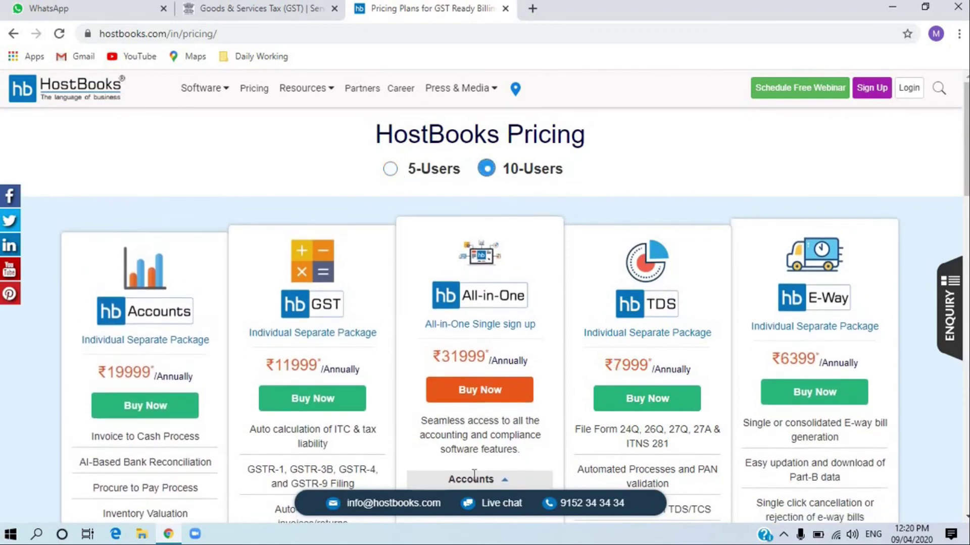
pyautogui.scroll(-8, 470, 470)
pyautogui.scroll(8, 560, 401)
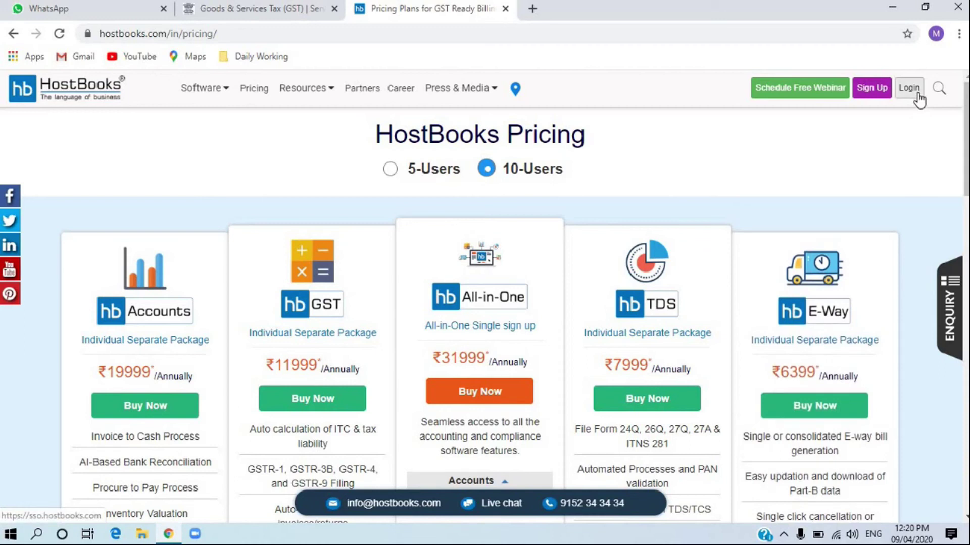
# - Open the Customer Portal login, enter the captcha code in Type Code Here and submit
pyautogui.click(909, 88)
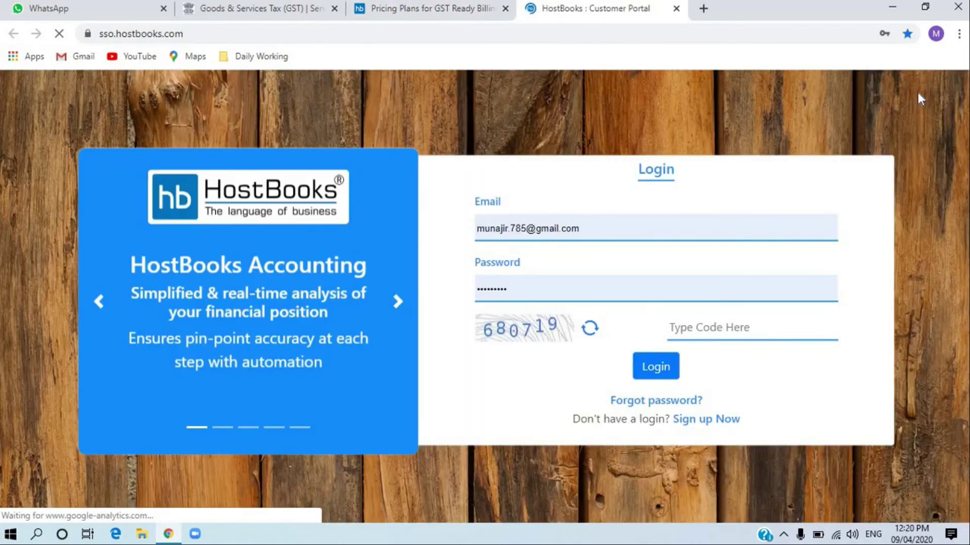
pyautogui.click(743, 330)
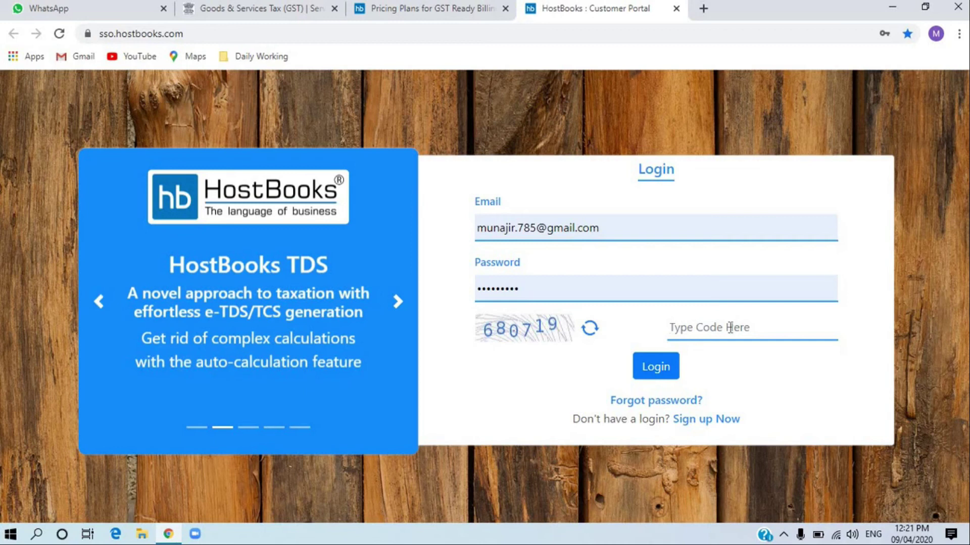
pyautogui.write('680719')
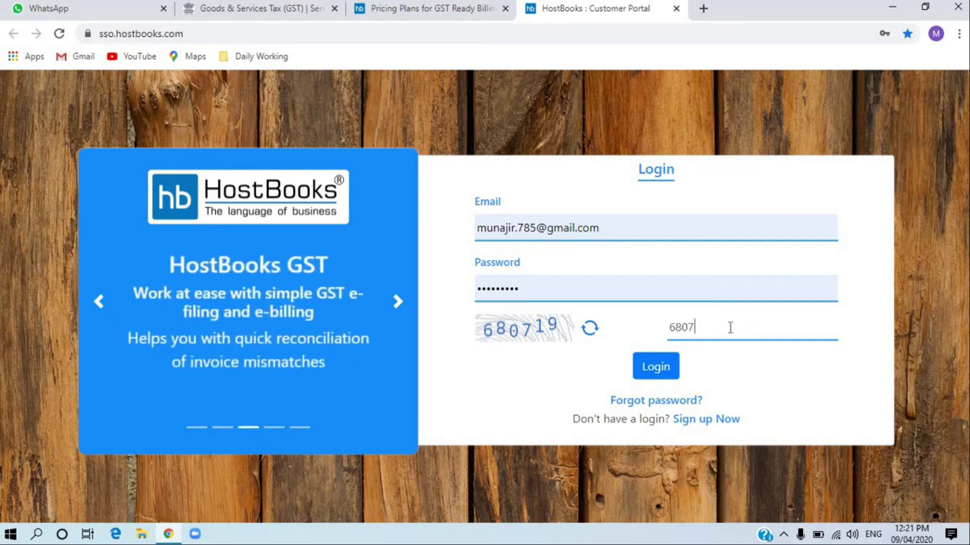
pyautogui.press('Return')
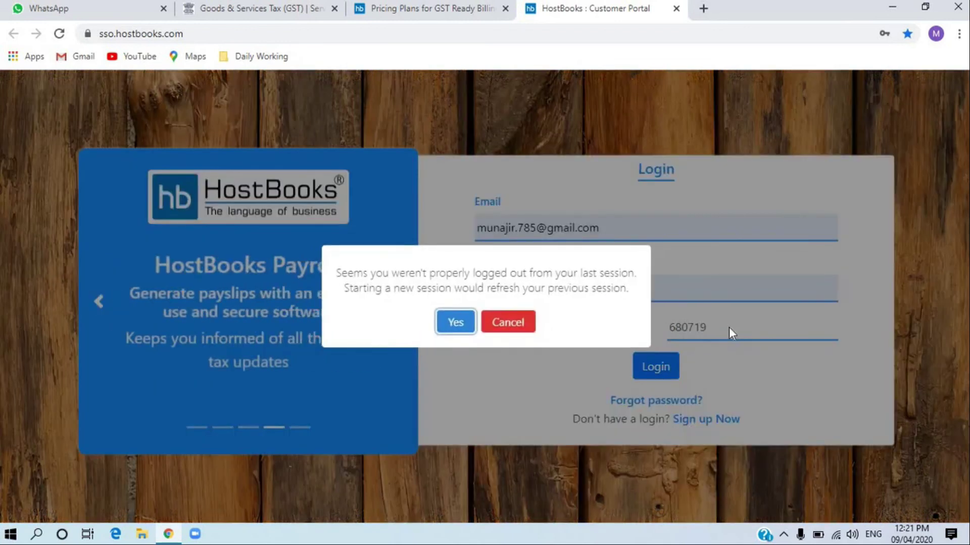
# - Start a new session to reach the businesses dashboard, then open the Add Entity form
pyautogui.click(472, 324)
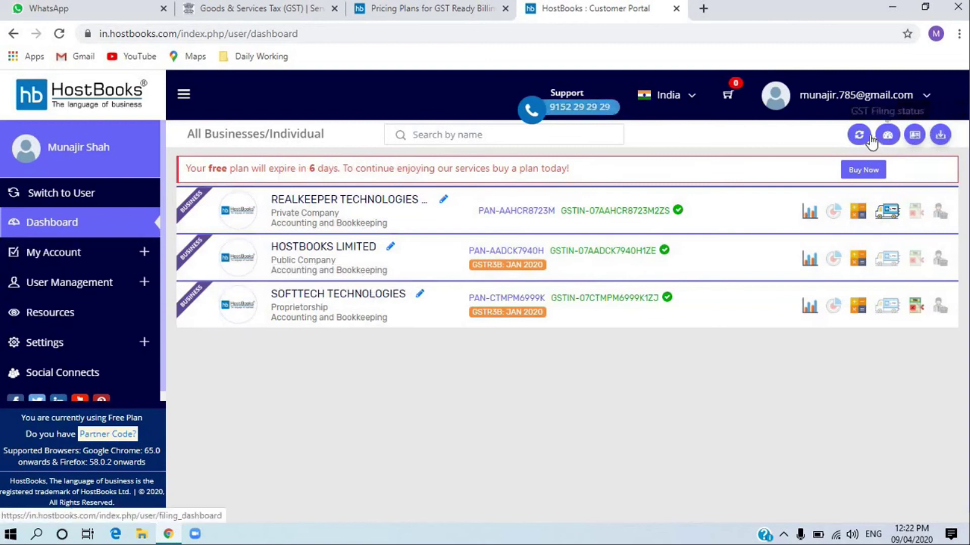
pyautogui.click(915, 135)
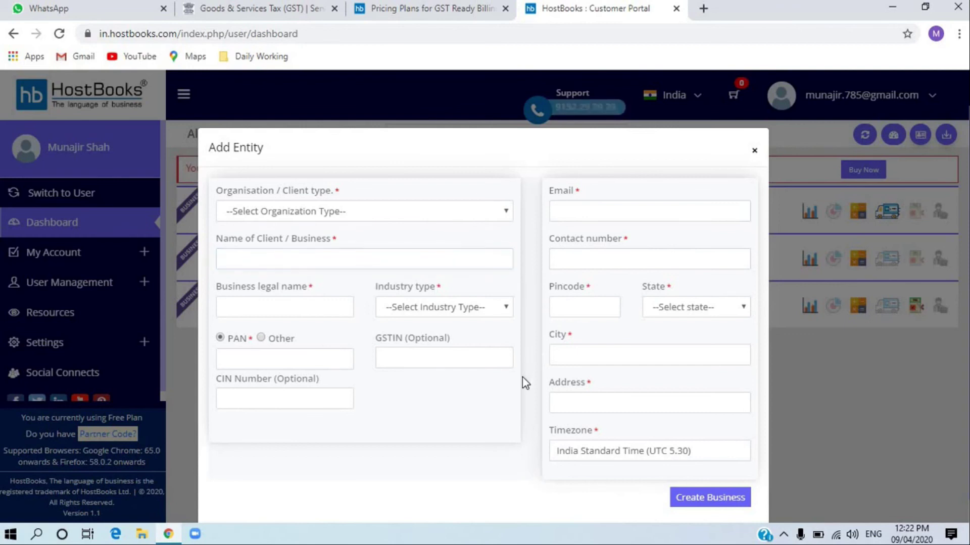
# - Type the business's GSTIN into the Add Entity form's GSTIN (Optional) field
pyautogui.click(491, 366)
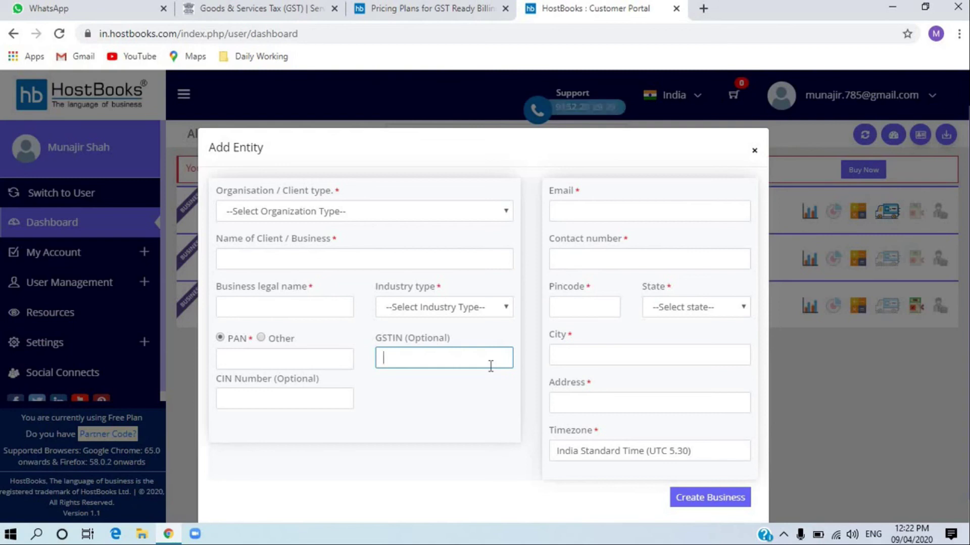
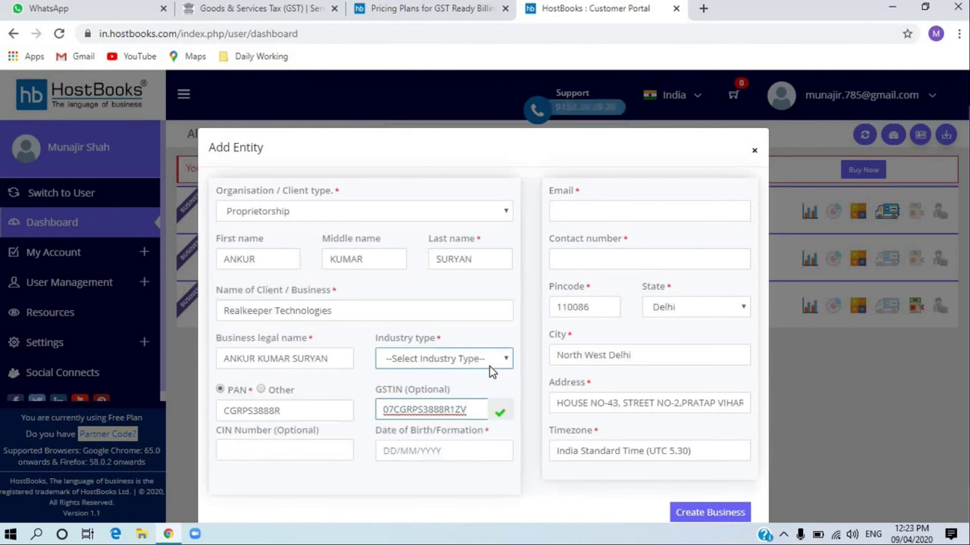
# - Check the business name, owner names, email and contact fields, then close the form unsaved
pyautogui.moveTo(351, 316); pyautogui.dragTo(221, 310)
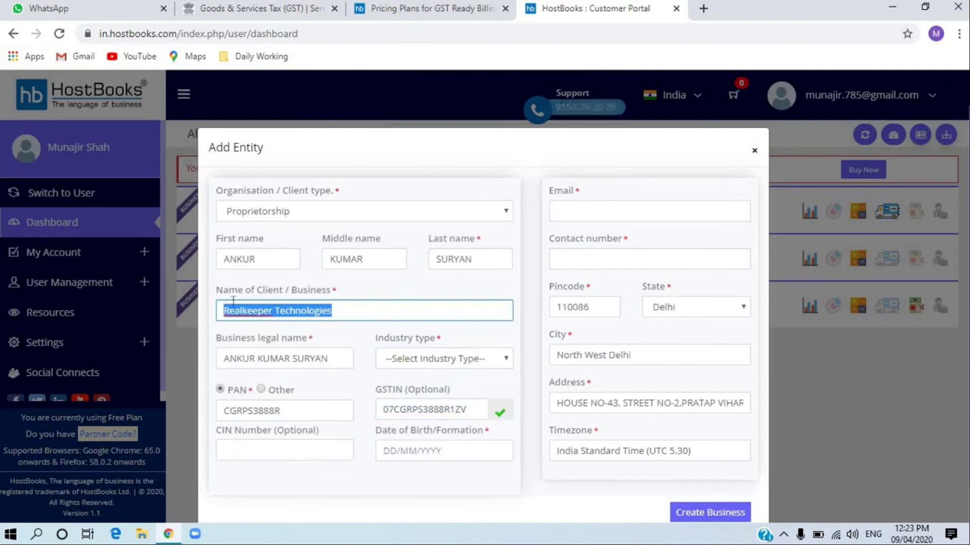
pyautogui.doubleClick(251, 264)
pyautogui.click(386, 259)
pyautogui.doubleClick(339, 261)
pyautogui.moveTo(498, 256); pyautogui.dragTo(429, 251)
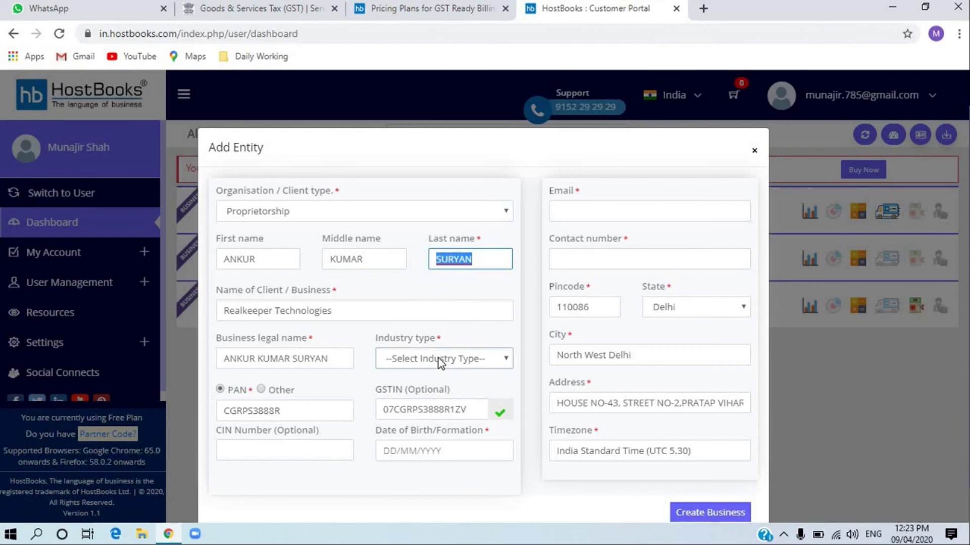
pyautogui.doubleClick(240, 259)
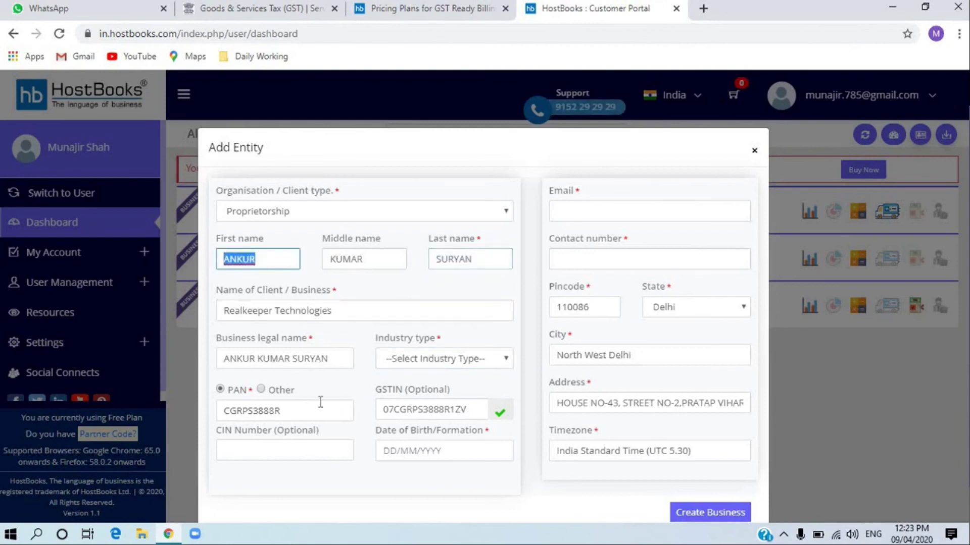
pyautogui.click(625, 215)
pyautogui.click(619, 264)
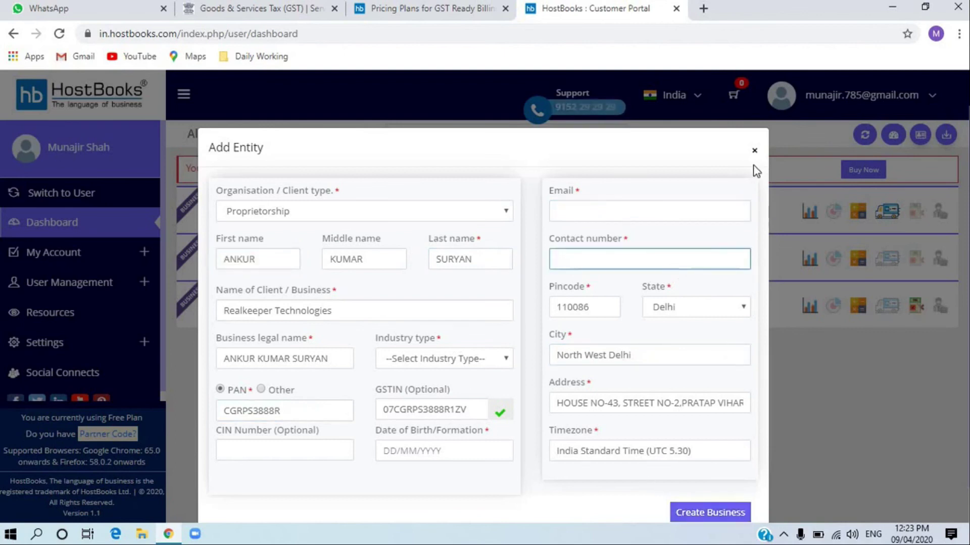
pyautogui.click(755, 150)
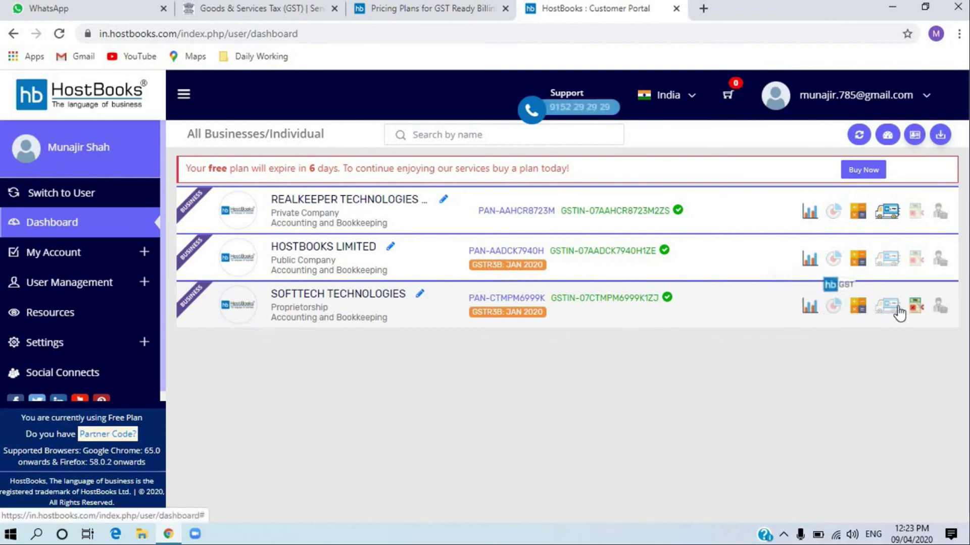
# - Launch Accounting for SOFTTECH TECHNOLOGIES and confirm it opening in a new tab
pyautogui.click(811, 308)
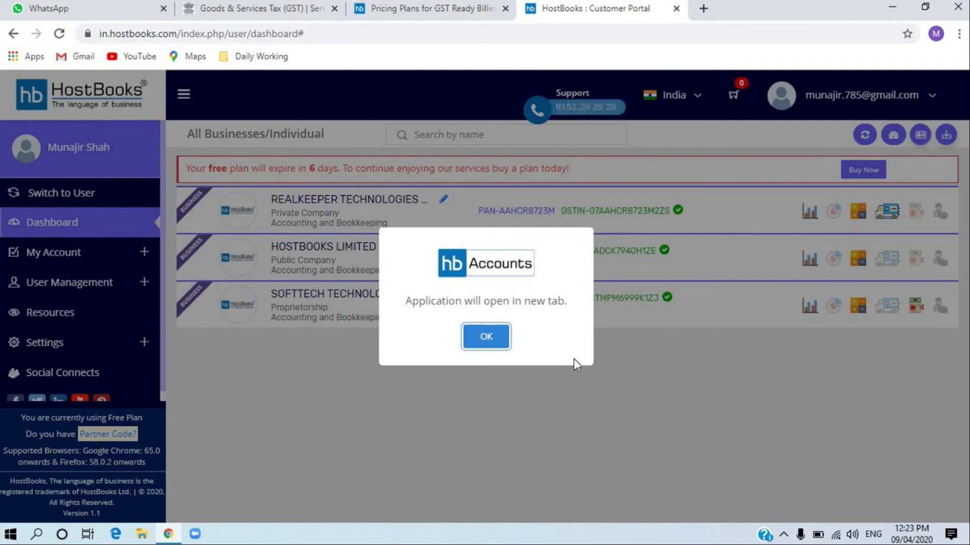
pyautogui.click(499, 340)
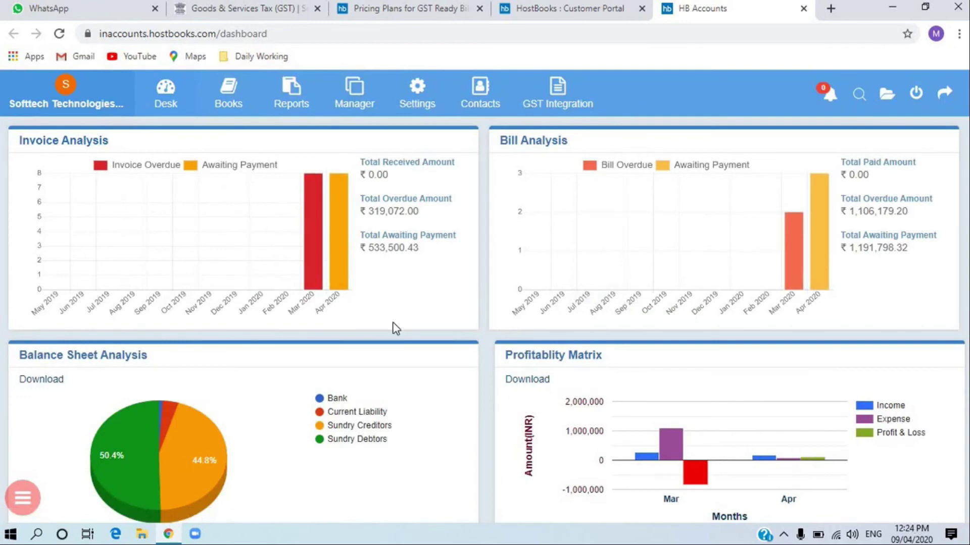
pyautogui.scroll(-5, 529, 346)
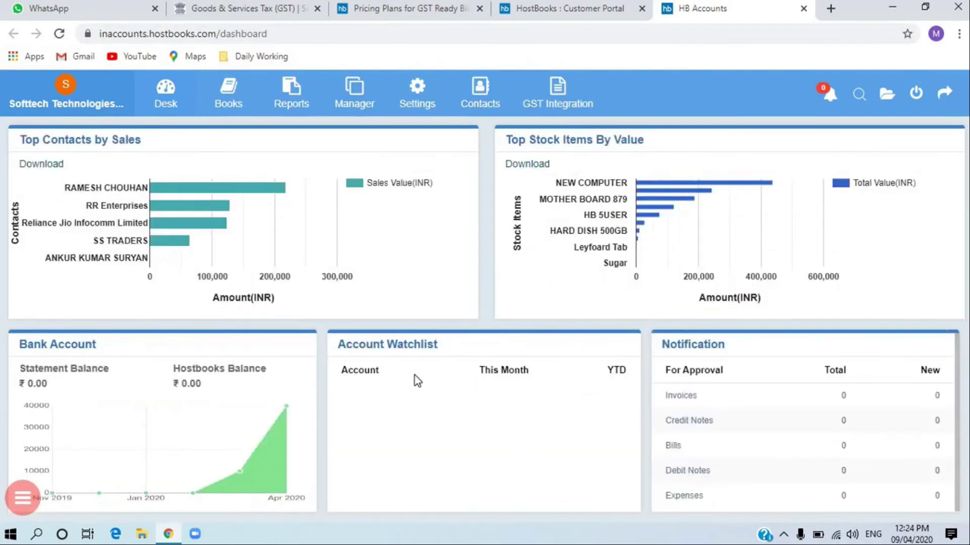
pyautogui.scroll(5, 414, 374)
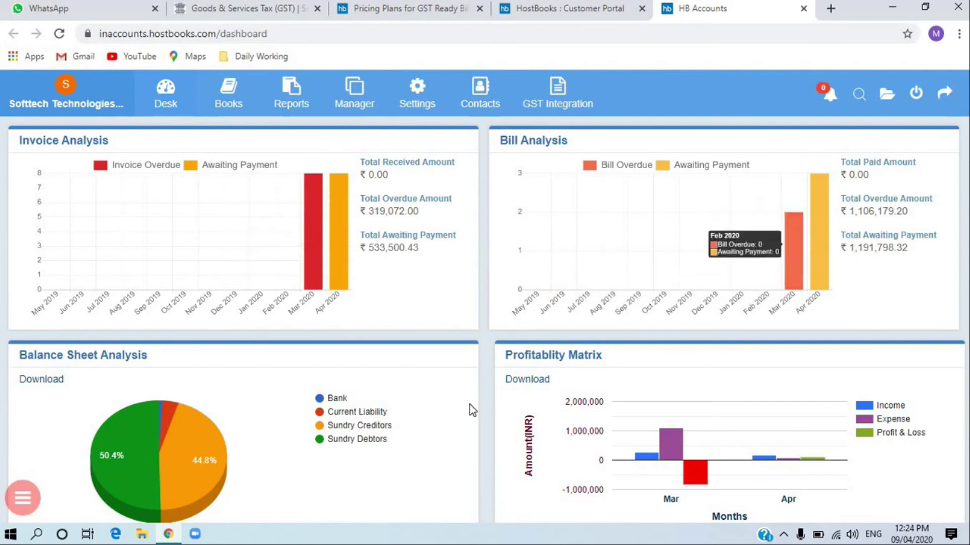
pyautogui.click(227, 112)
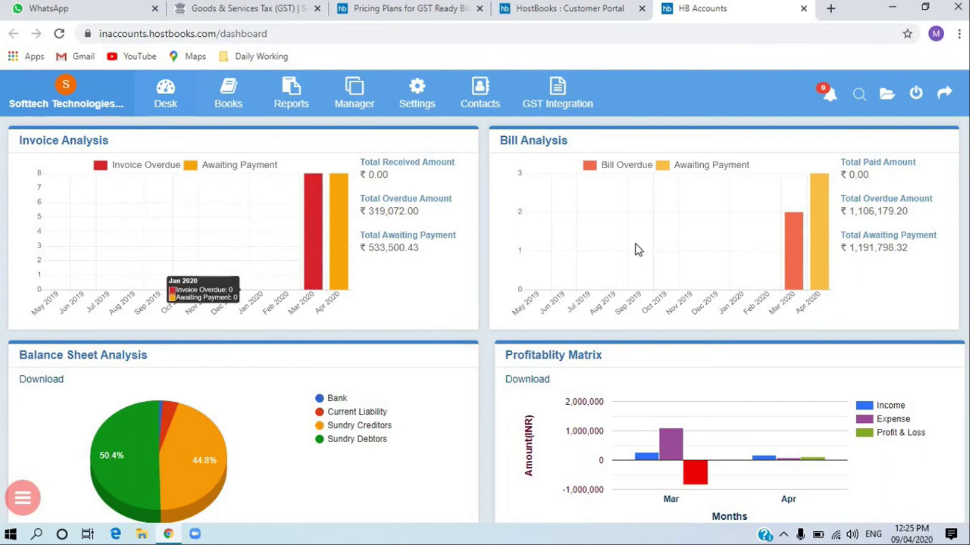
pyautogui.scroll(-3, 314, 338)
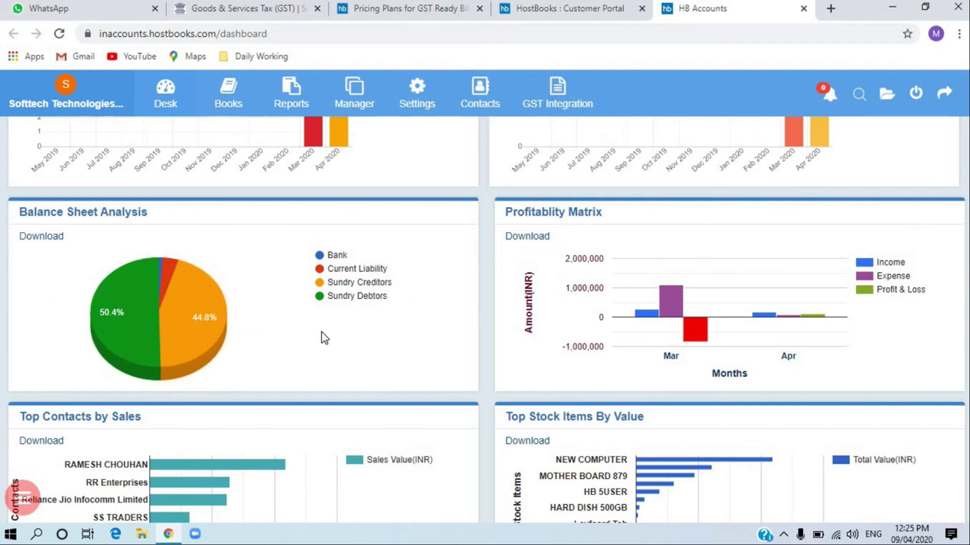
pyautogui.moveTo(809, 292)
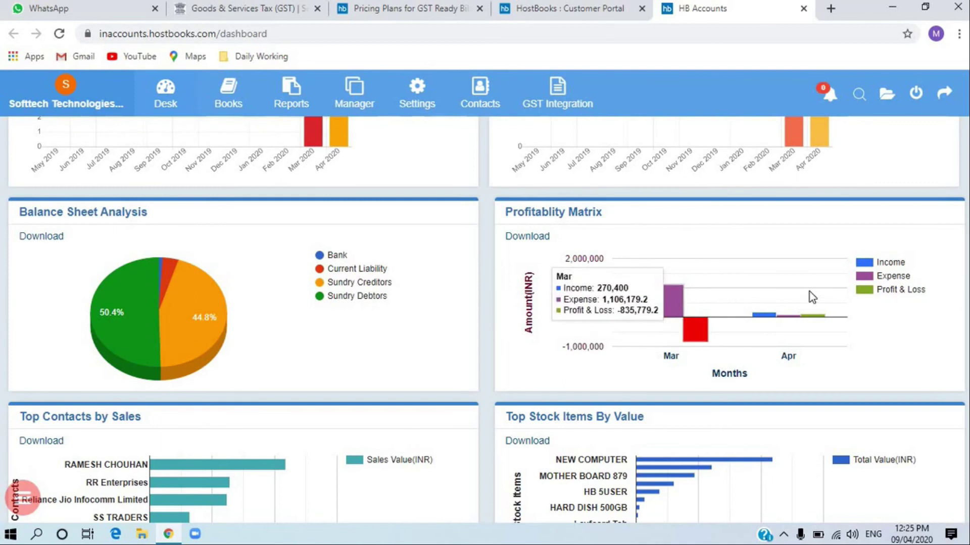
pyautogui.scroll(-1, 809, 292)
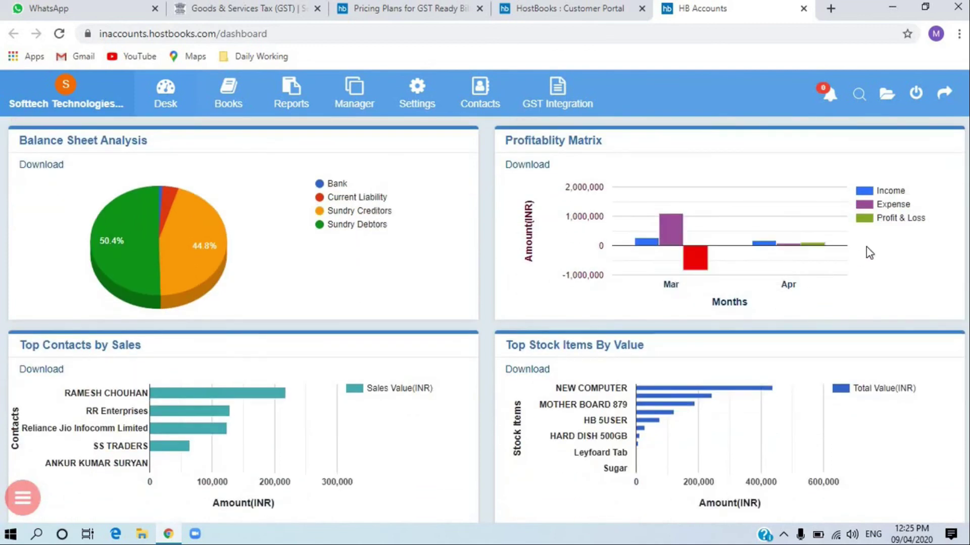
pyautogui.moveTo(831, 243)
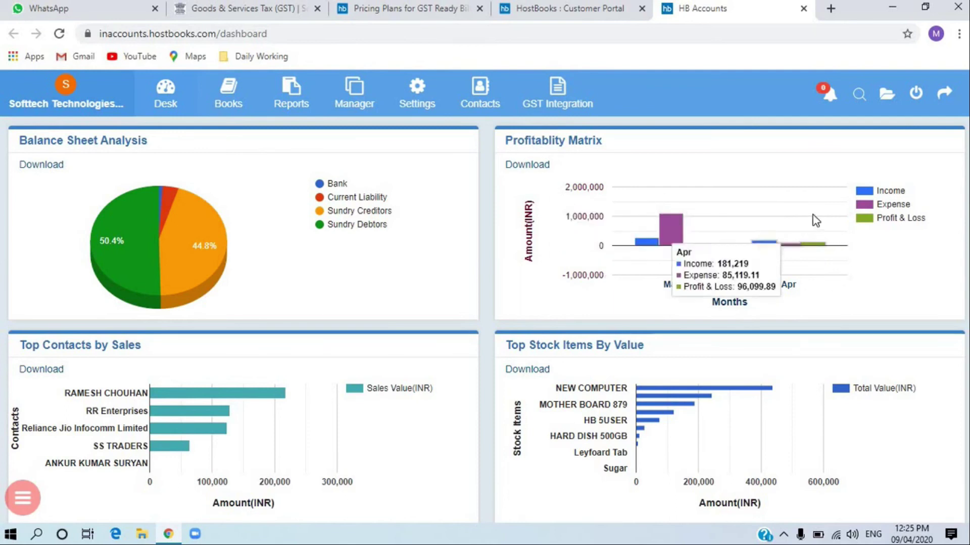
pyautogui.scroll(-3, 808, 221)
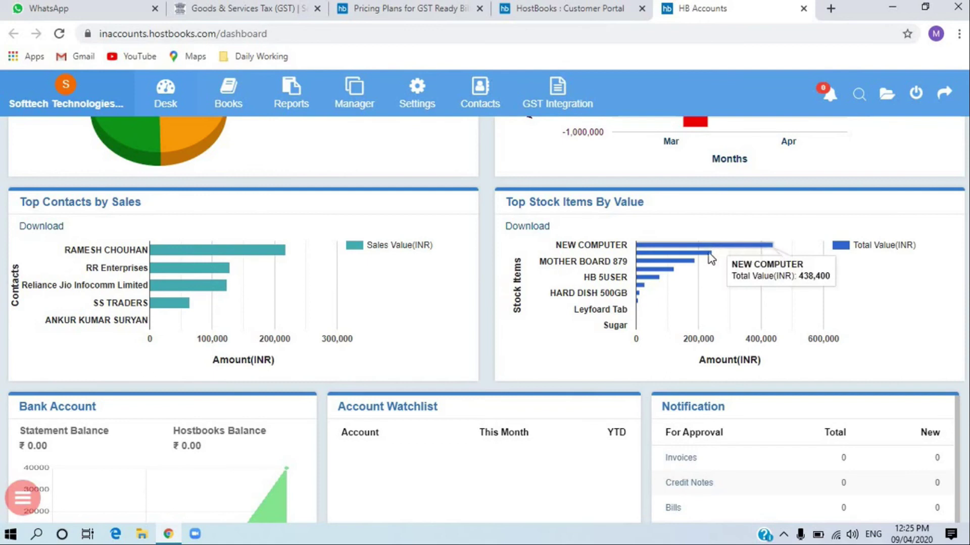
pyautogui.moveTo(689, 264)
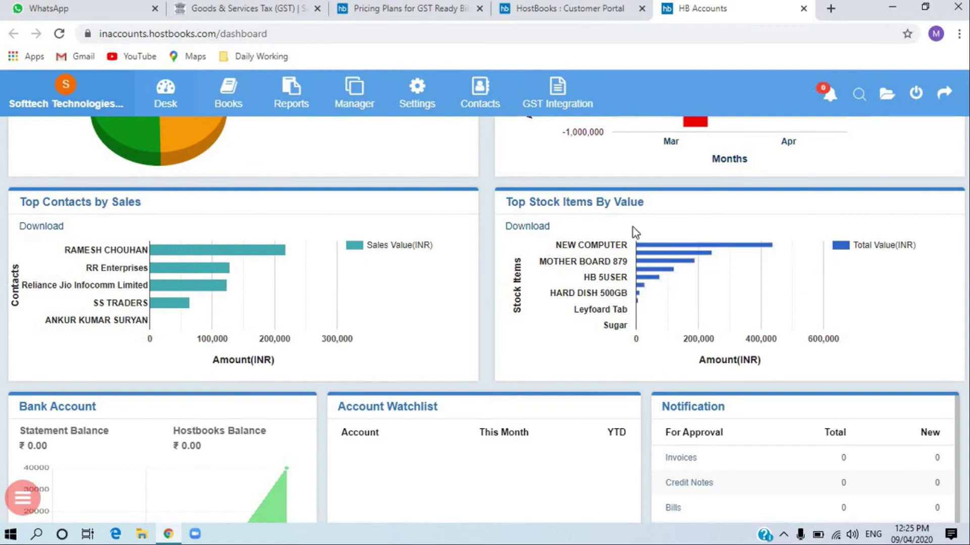
pyautogui.scroll(-1, 399, 377)
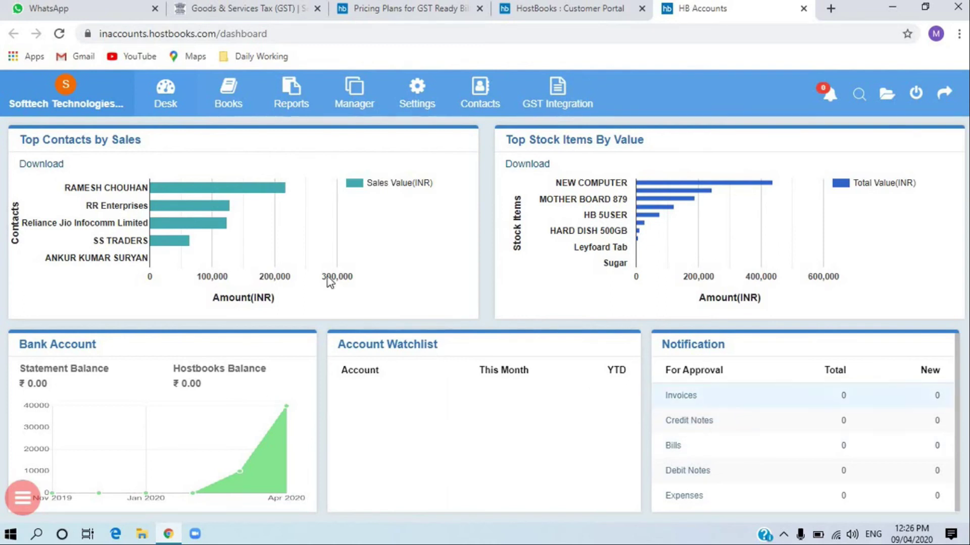
pyautogui.scroll(1, 212, 126)
pyautogui.scroll(5, 830, 393)
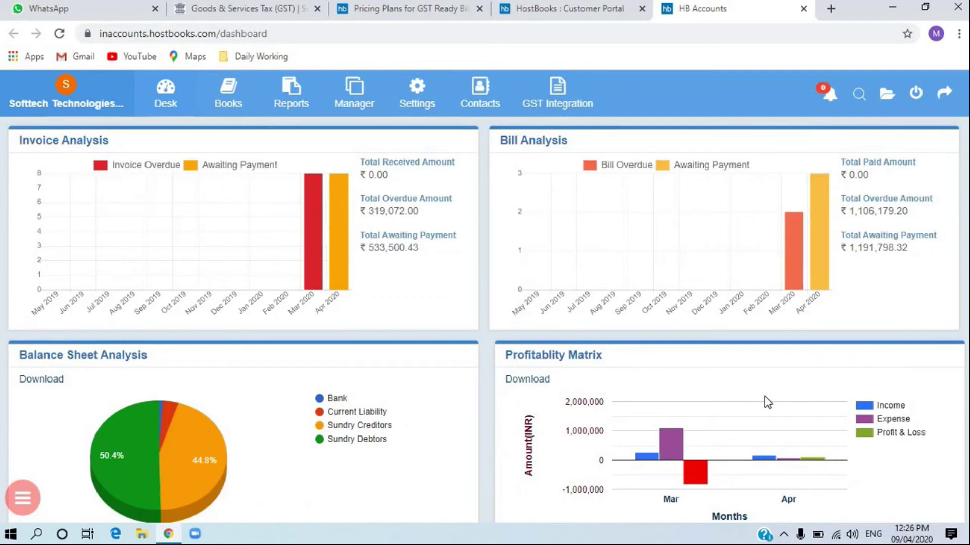
pyautogui.scroll(-6, 363, 323)
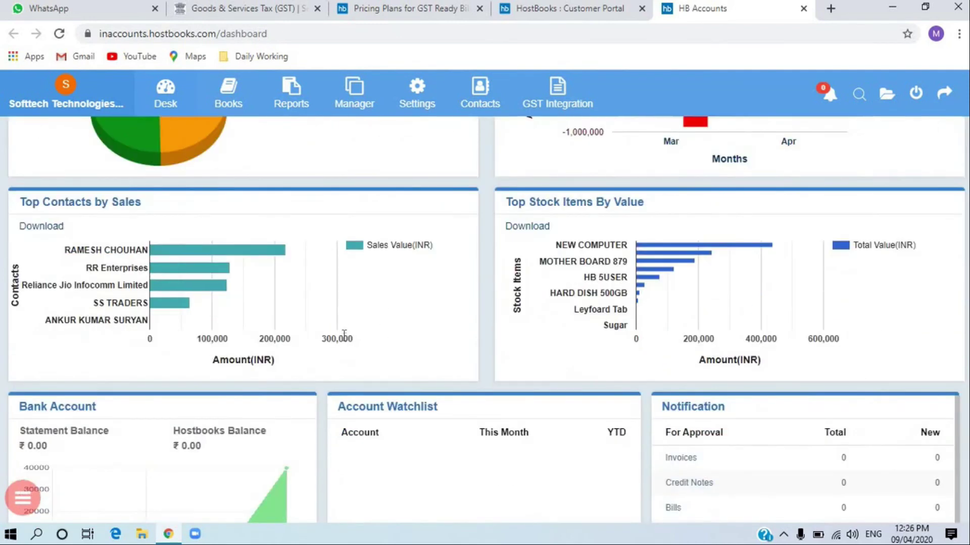
pyautogui.scroll(-1, 423, 386)
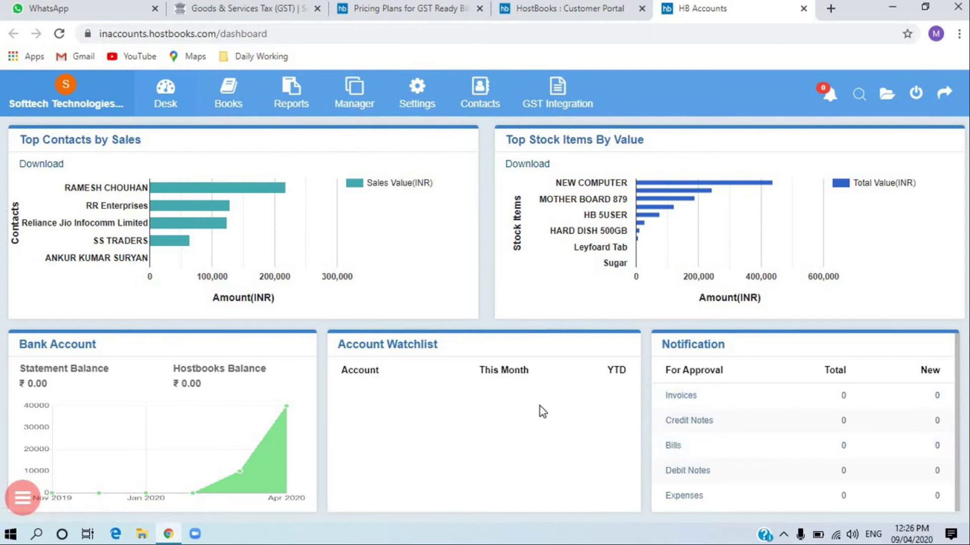
pyautogui.scroll(8, 878, 420)
pyautogui.scroll(-1, 877, 421)
pyautogui.scroll(-7, 877, 420)
pyautogui.scroll(8, 465, 371)
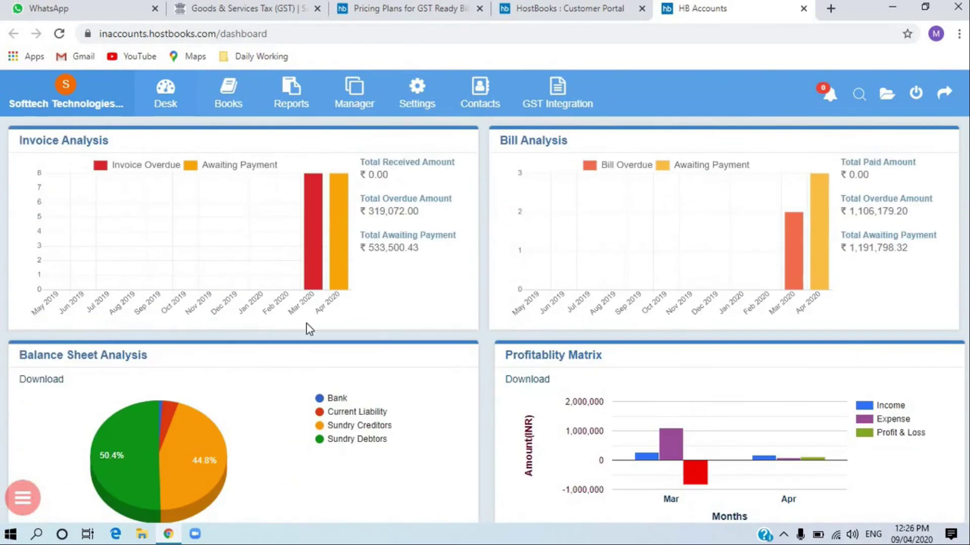
# - Go to Books > Cash & Bank, review the cash in hand, ICICI and state bank accounts, then add a bank account
pyautogui.click(249, 102)
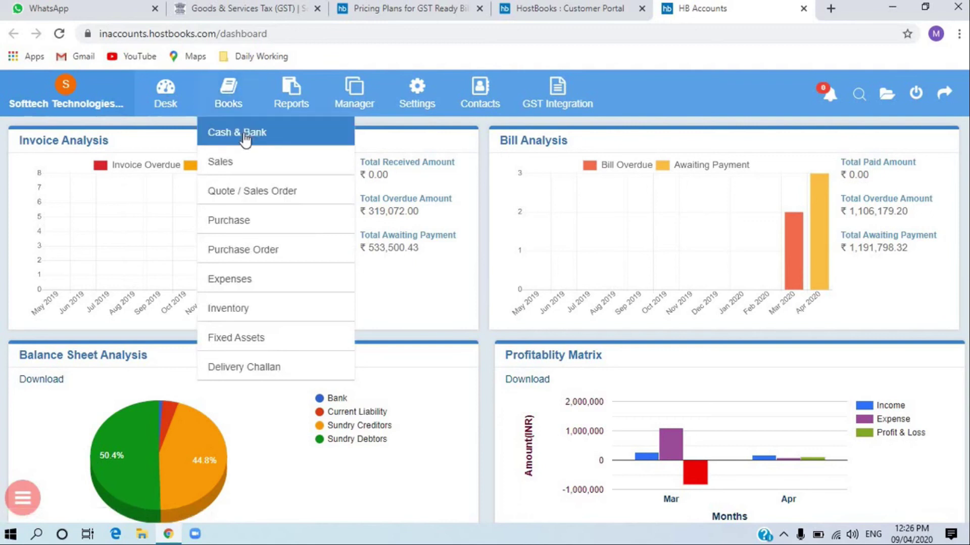
pyautogui.click(243, 133)
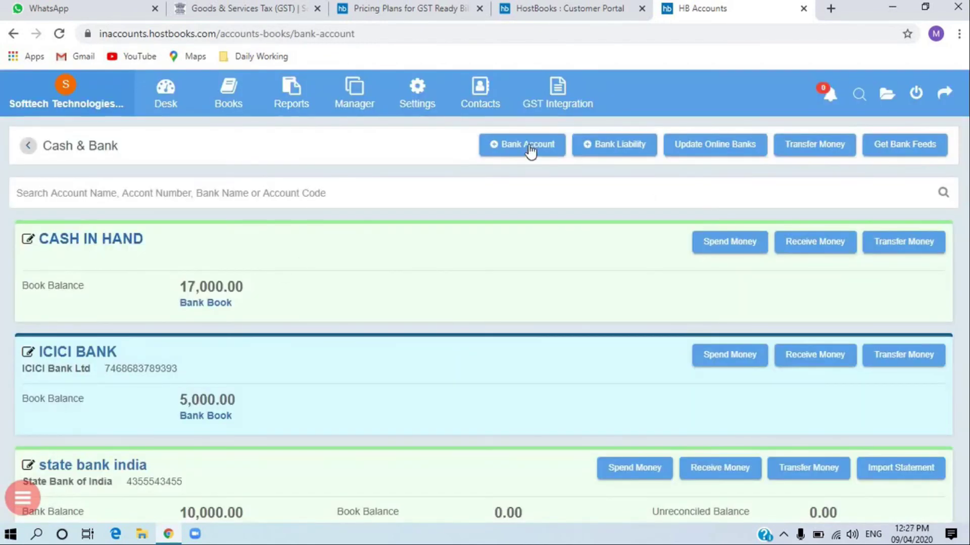
pyautogui.scroll(-3, 209, 308)
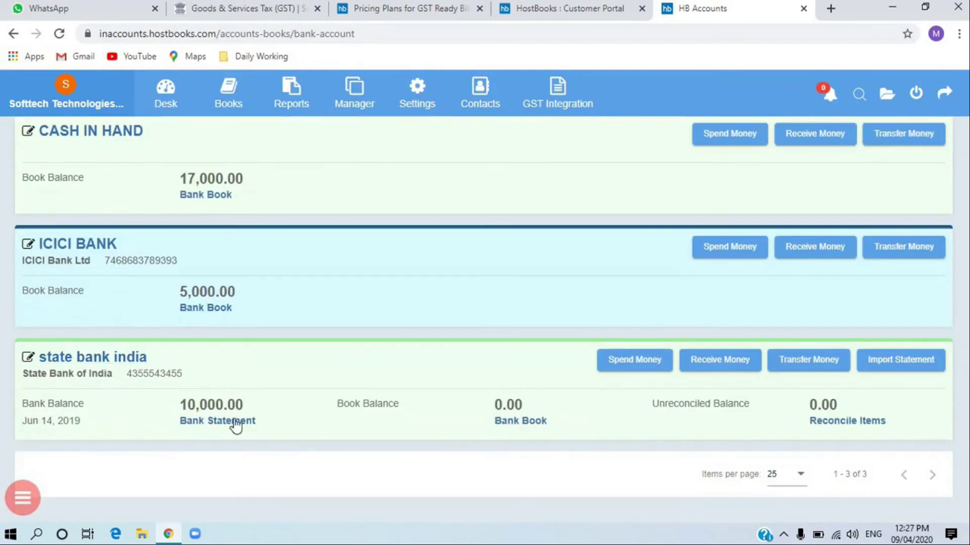
pyautogui.scroll(3, 413, 332)
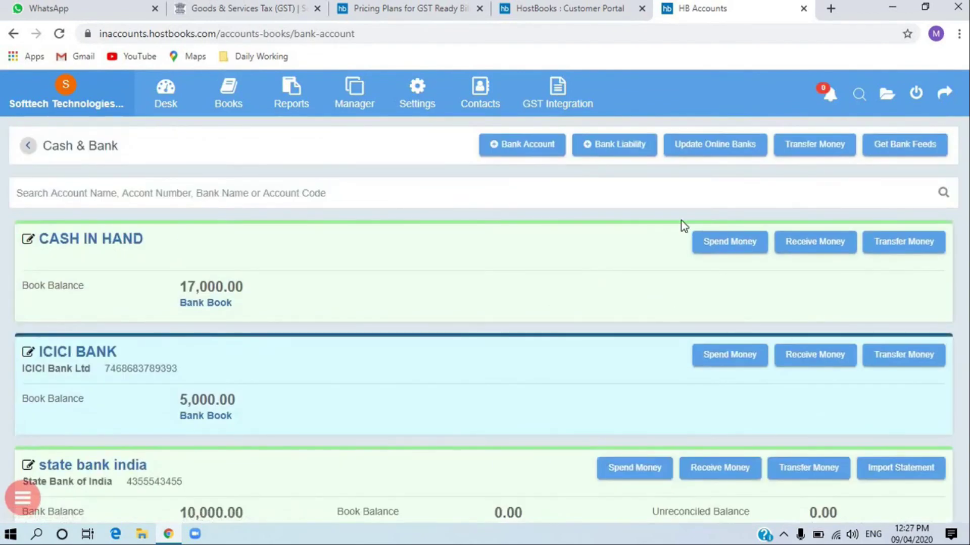
pyautogui.click(511, 149)
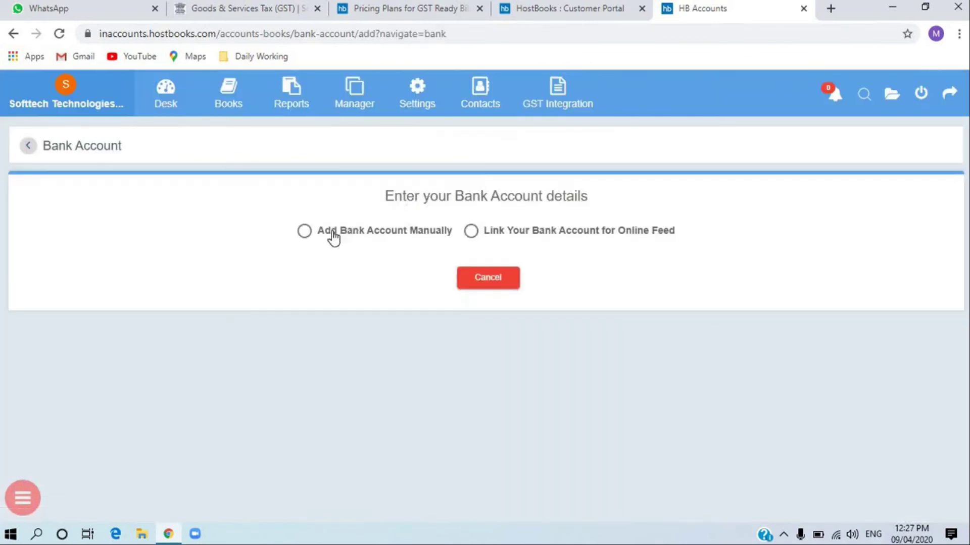
# - View the manual-entry and online-feed bank account options, then return to Cash & Bank without adding one
pyautogui.click(307, 234)
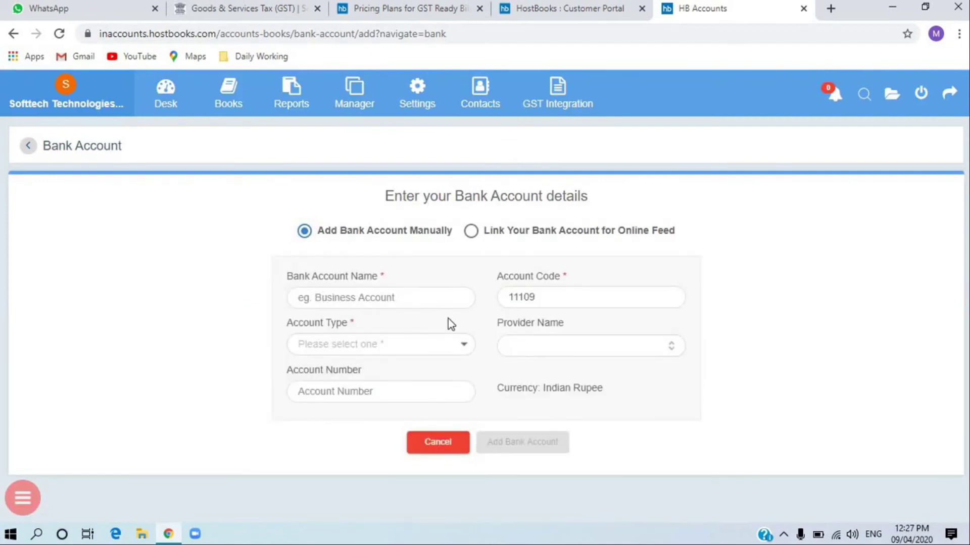
pyautogui.click(472, 233)
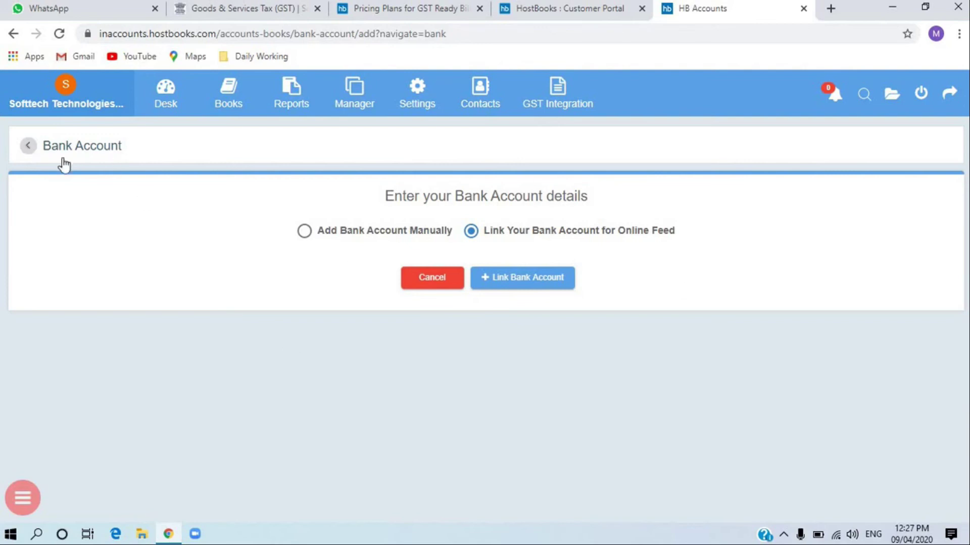
pyautogui.click(27, 150)
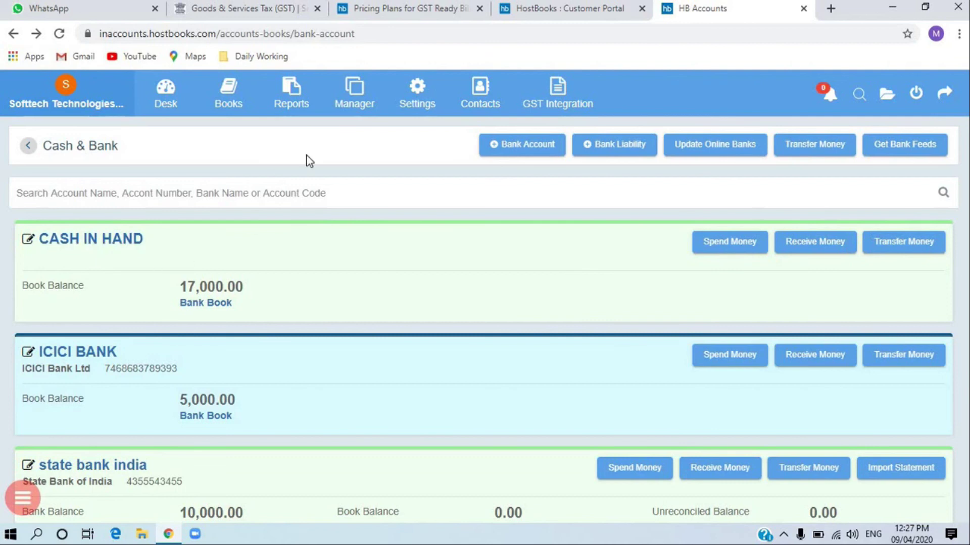
pyautogui.moveTo(237, 116)
pyautogui.scroll(-2, 787, 285)
pyautogui.scroll(2, 780, 310)
pyautogui.scroll(-2, 104, 194)
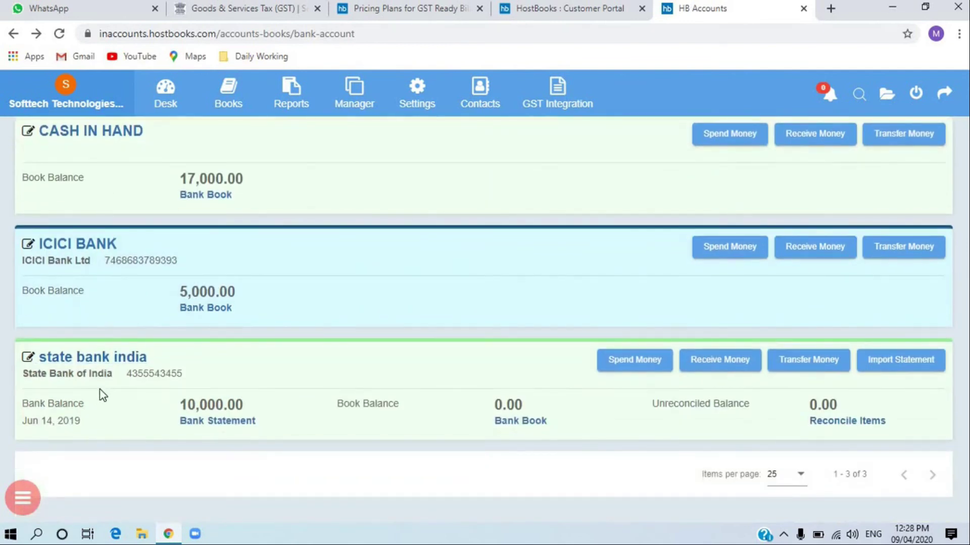
pyautogui.scroll(2, 104, 393)
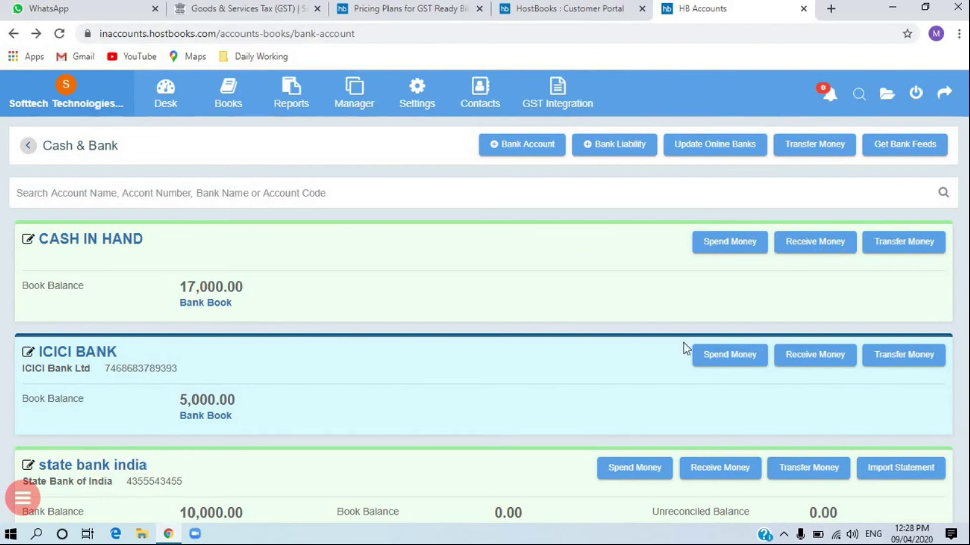
pyautogui.scroll(-2, 323, 409)
pyautogui.scroll(2, 303, 404)
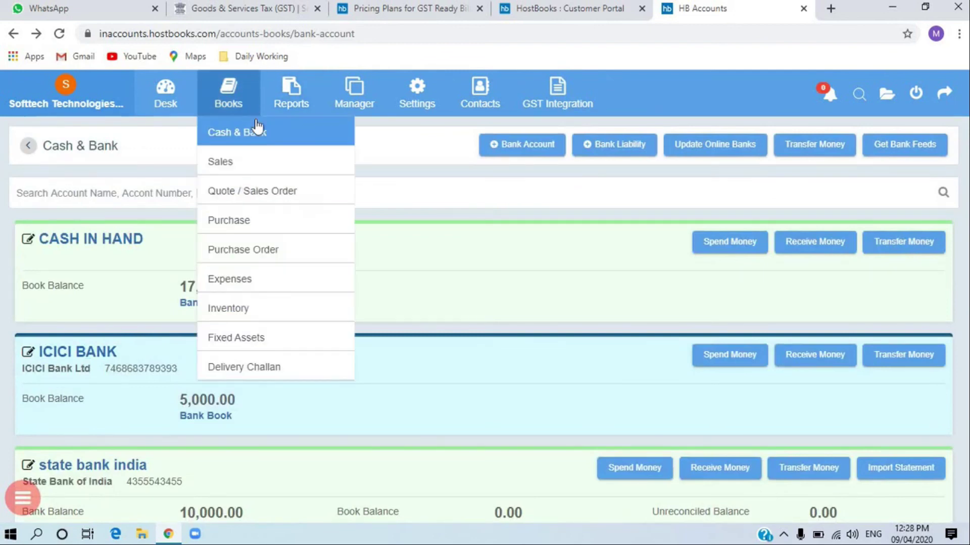
# - Open the Sales invoice list from Books and scroll through its 16 invoices
pyautogui.click(235, 165)
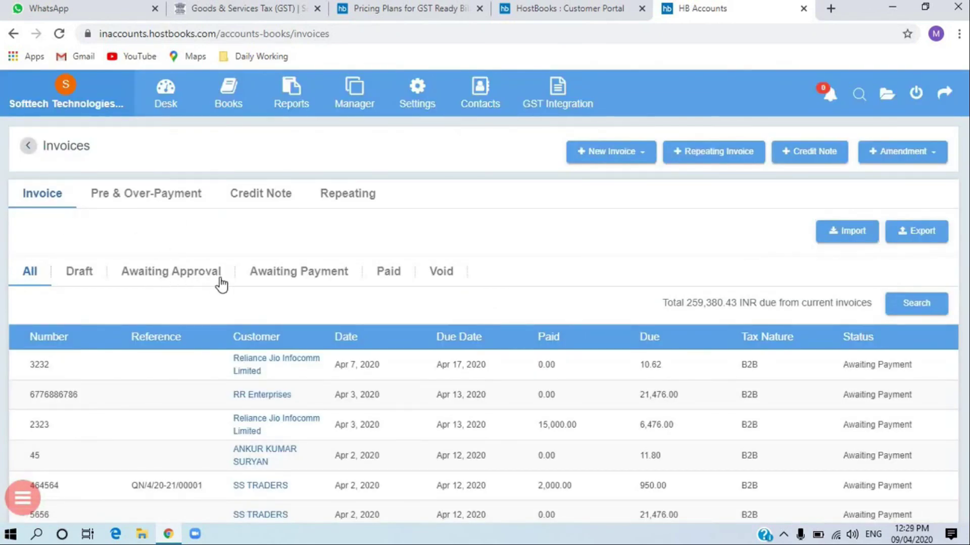
pyautogui.scroll(-3, 444, 373)
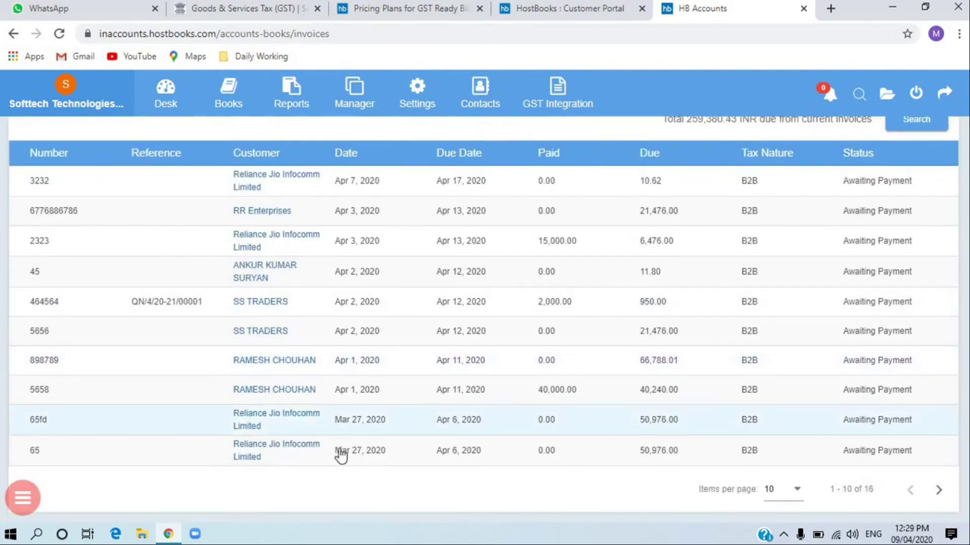
pyautogui.scroll(3, 368, 318)
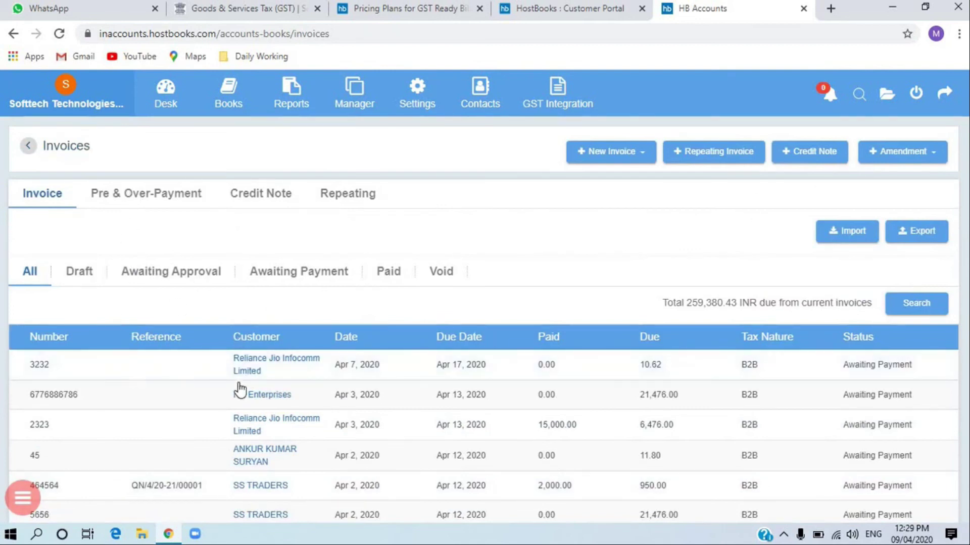
pyautogui.scroll(-2, 280, 367)
pyautogui.scroll(-2, 281, 367)
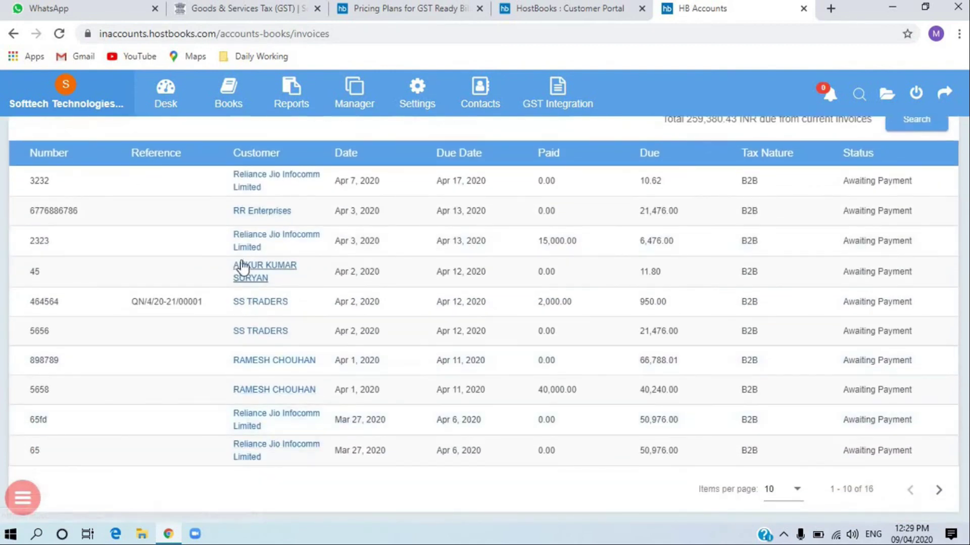
# - Filter the invoices by Draft, Awaiting Approval, Awaiting Payment and Paid, then show the New Invoice types
pyautogui.scroll(4, 196, 273)
pyautogui.click(87, 275)
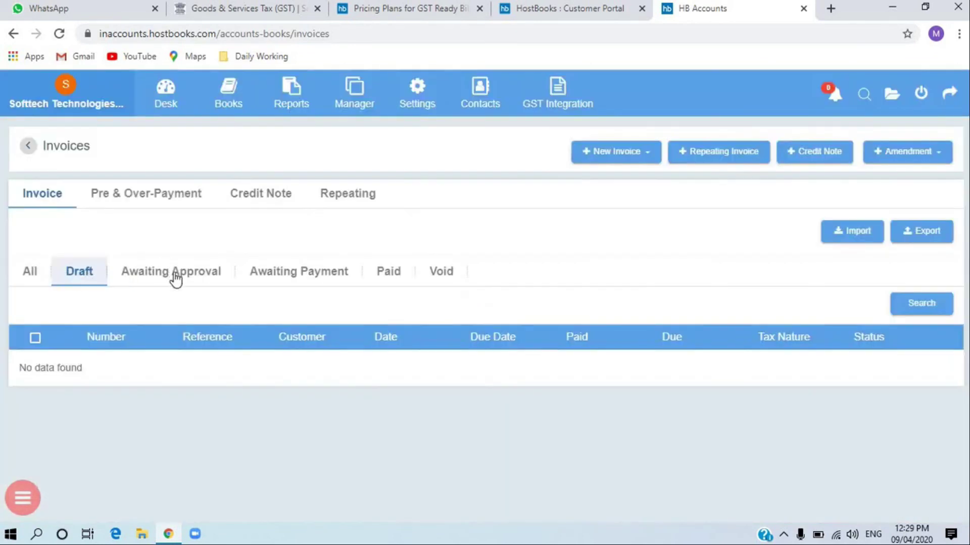
pyautogui.click(175, 279)
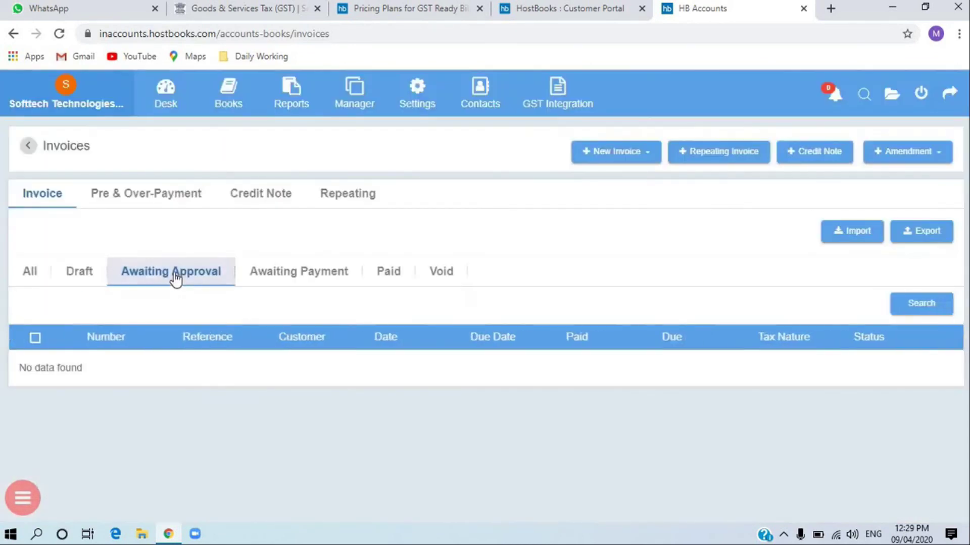
pyautogui.click(277, 275)
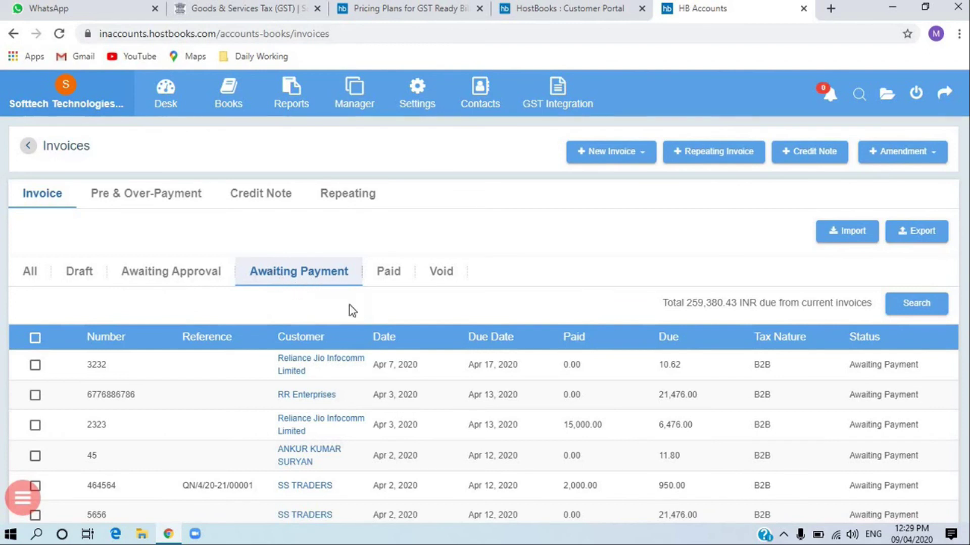
pyautogui.scroll(-3, 344, 389)
pyautogui.scroll(3, 352, 408)
pyautogui.click(399, 280)
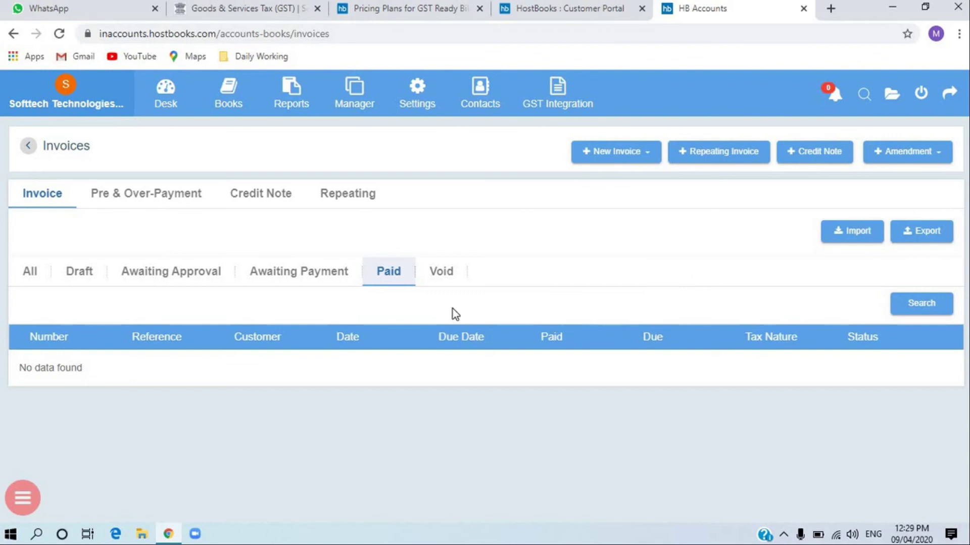
pyautogui.click(635, 161)
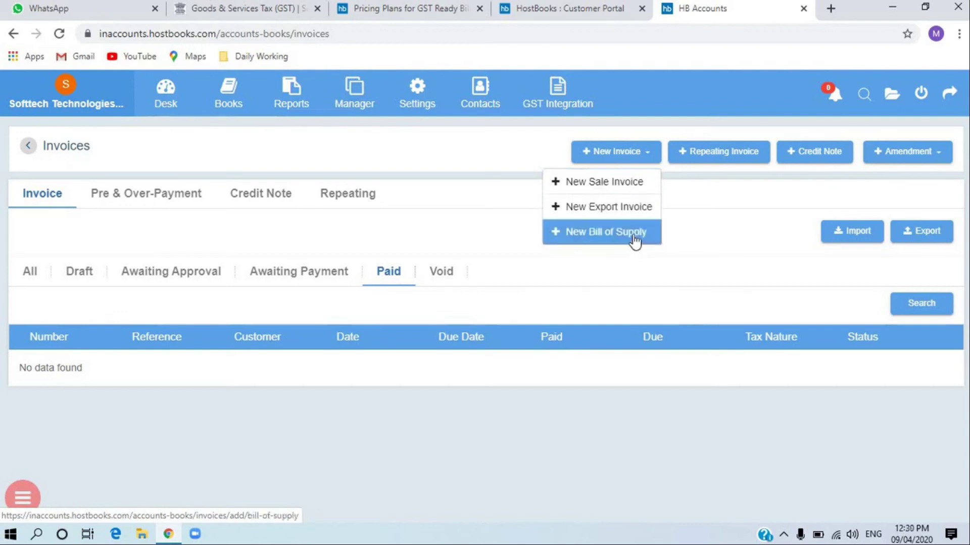
# - Start a new sale invoice, checking the company GSTIN choices and the invoice number field
pyautogui.click(624, 189)
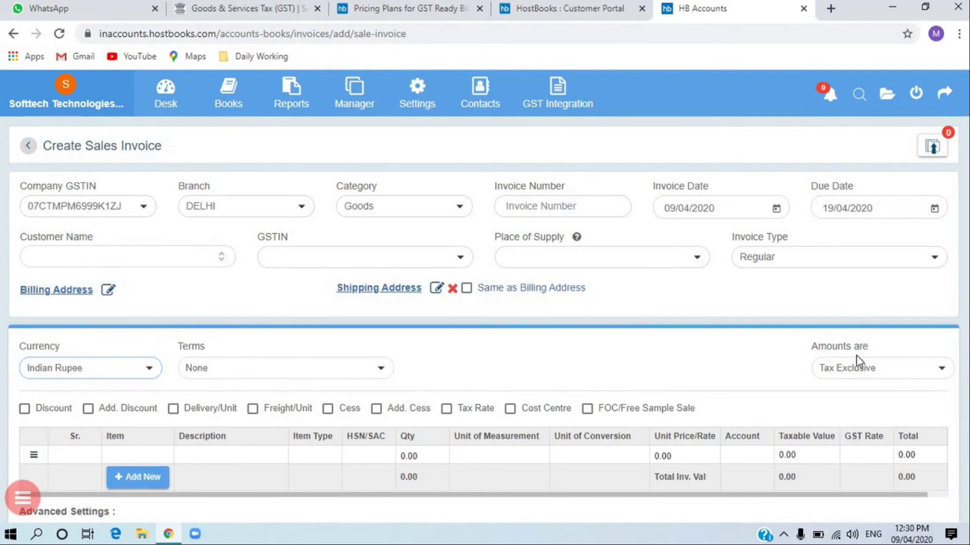
pyautogui.click(91, 211)
pyautogui.click(101, 209)
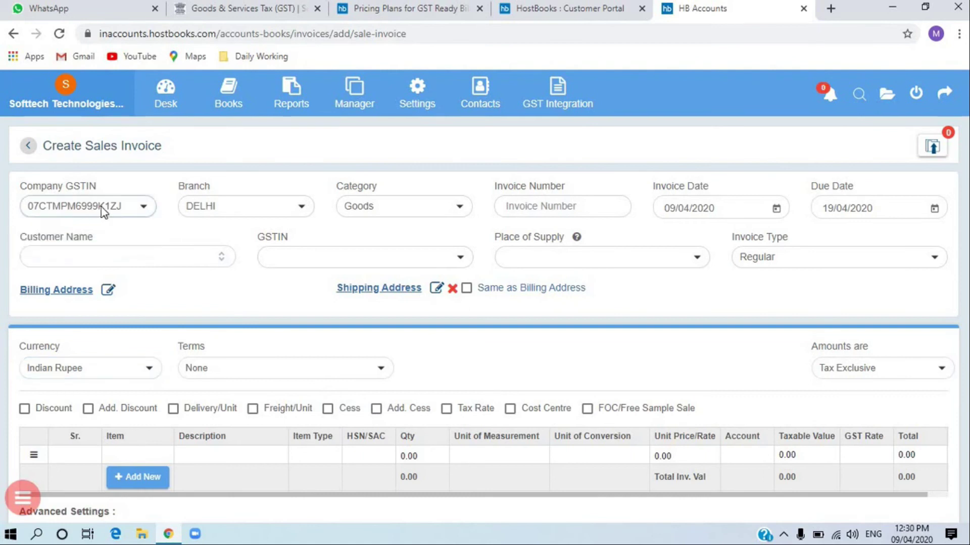
pyautogui.click(528, 207)
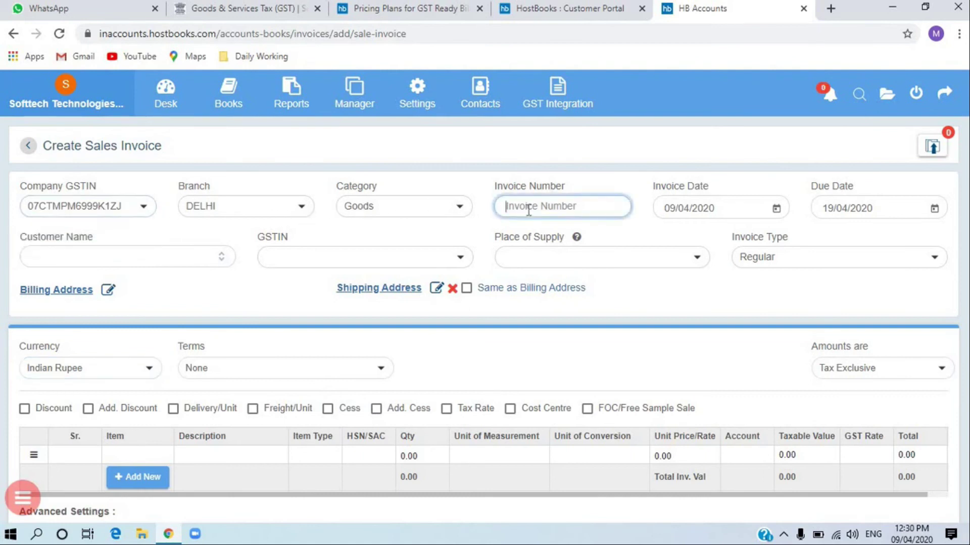
# - Select REALKEEPER TECHNOLOGIES PRIVATE LIMITED as customer, auto-filling GSTIN, DELHI supply place and addresses
pyautogui.moveTo(435, 105)
pyautogui.moveTo(469, 134)
pyautogui.click(100, 258)
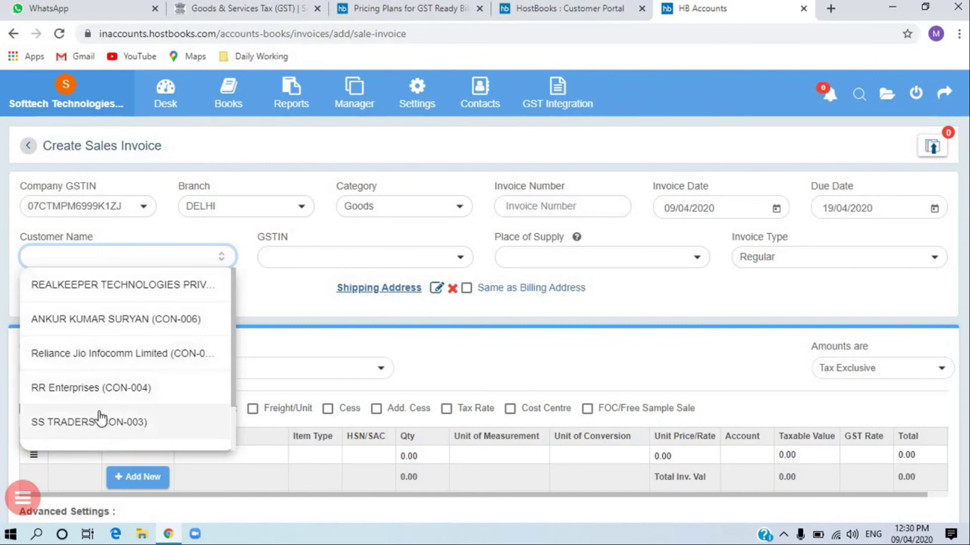
pyautogui.click(118, 284)
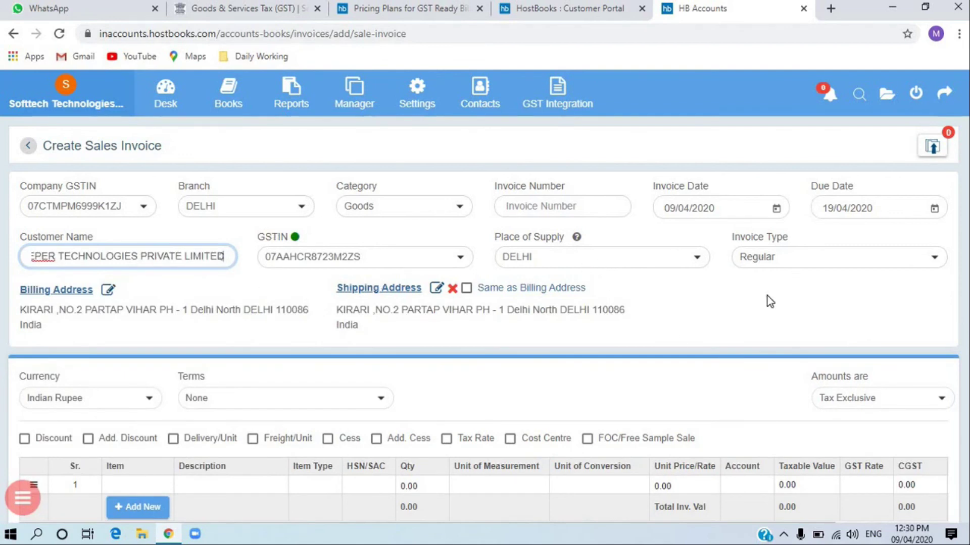
pyautogui.scroll(-3, 520, 329)
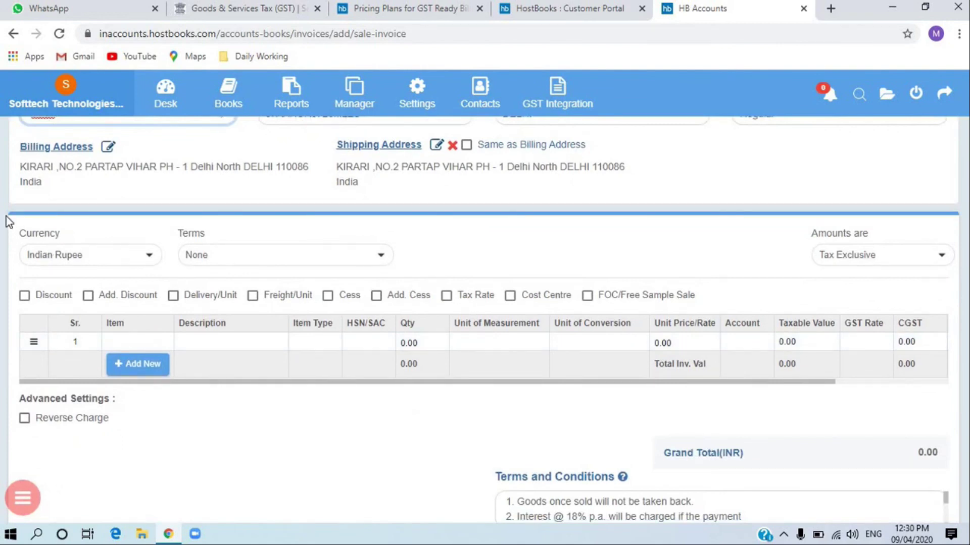
# - Add New CPU as line 1: 1 piece at 5,200.00 with 18% GST, totalling 6,136.00
pyautogui.click(144, 342)
pyautogui.scroll(3, 86, 225)
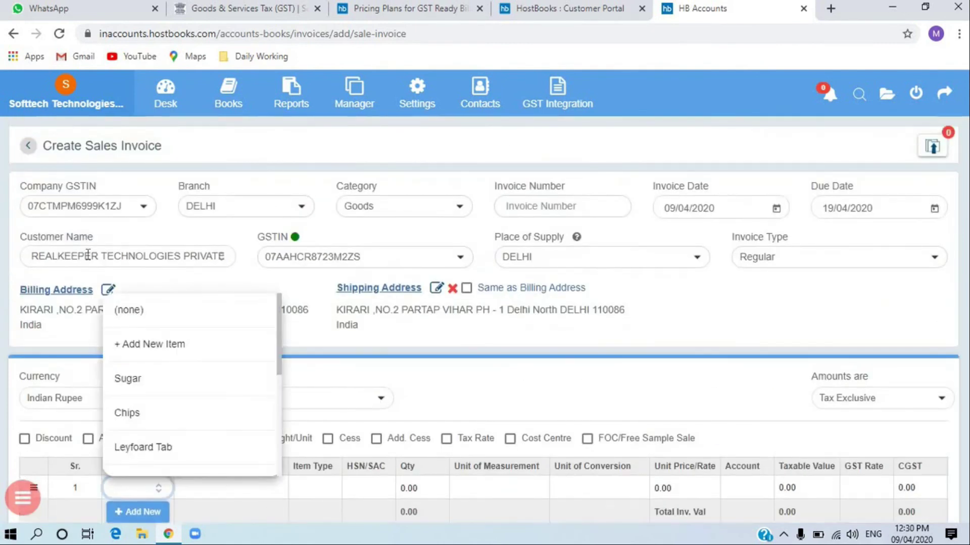
pyautogui.click(87, 255)
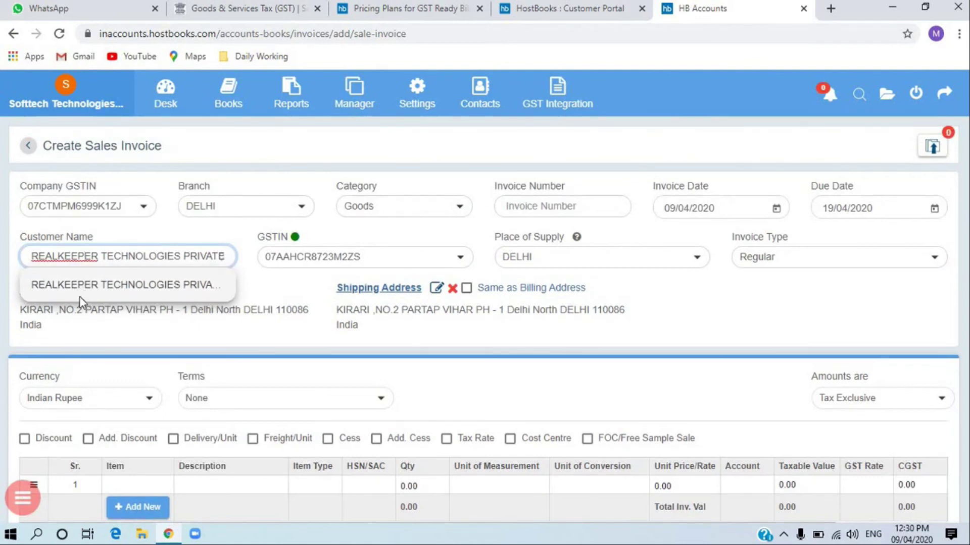
pyautogui.scroll(-4, 101, 303)
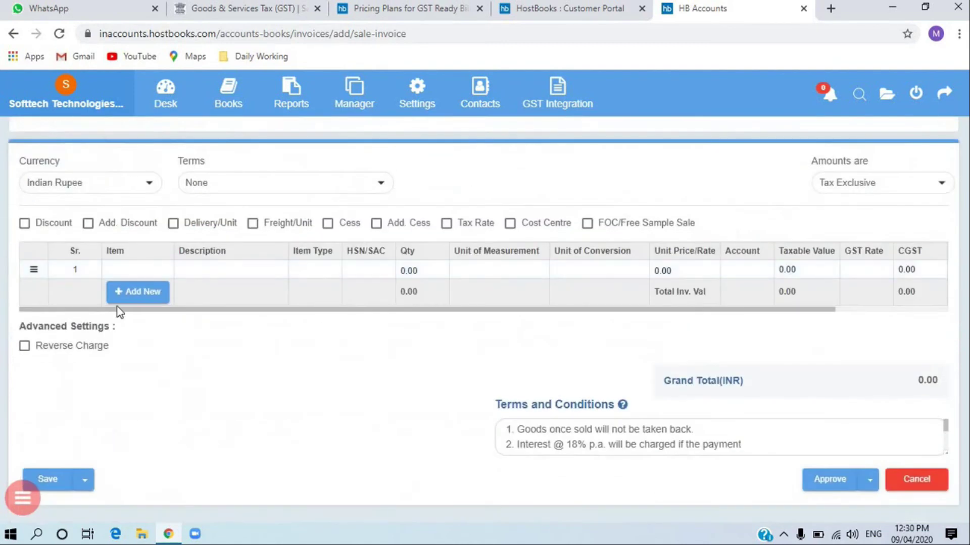
pyautogui.click(146, 269)
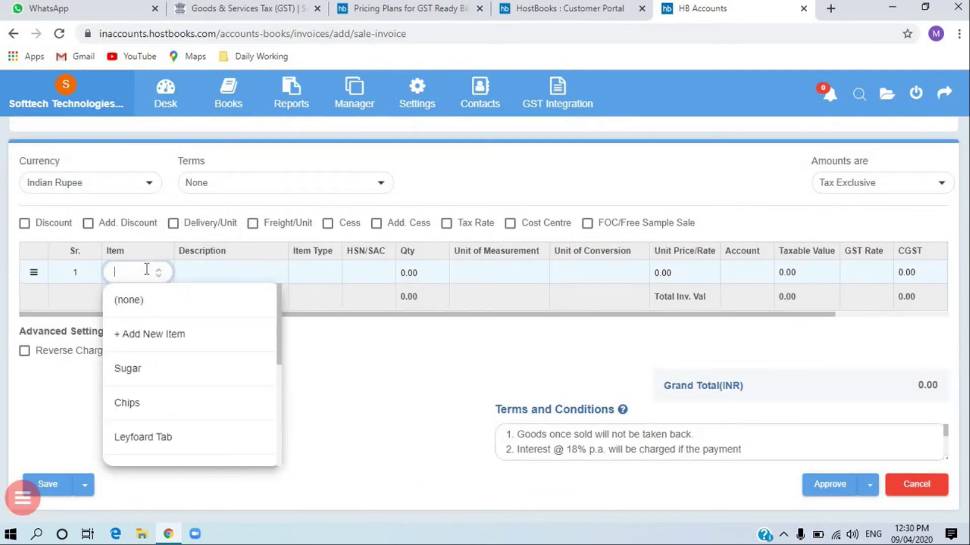
pyautogui.scroll(-5, 136, 436)
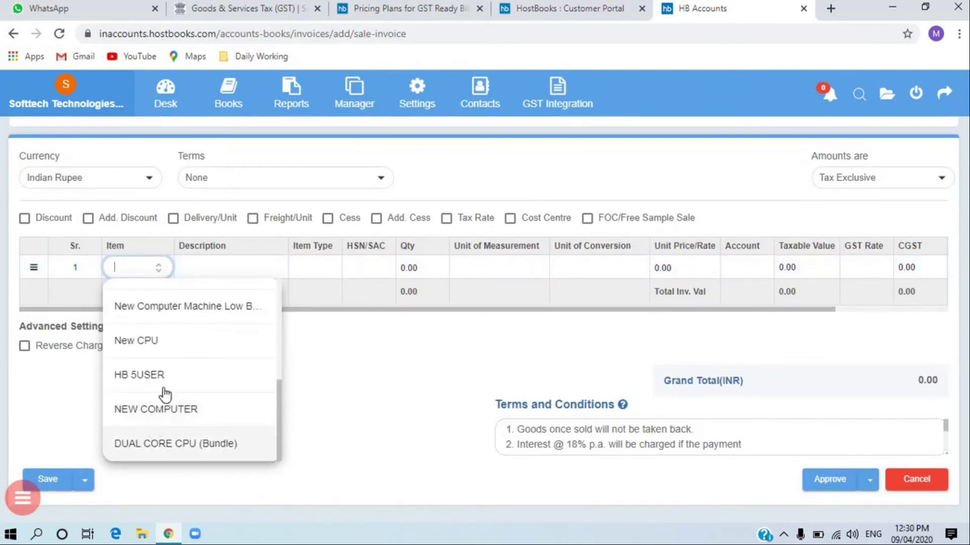
pyautogui.scroll(5, 199, 418)
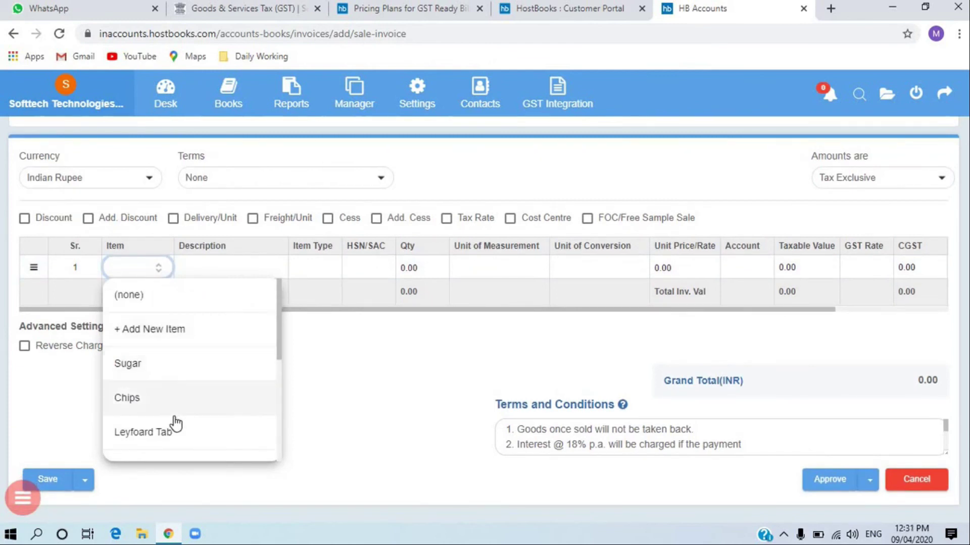
pyautogui.scroll(-3, 173, 437)
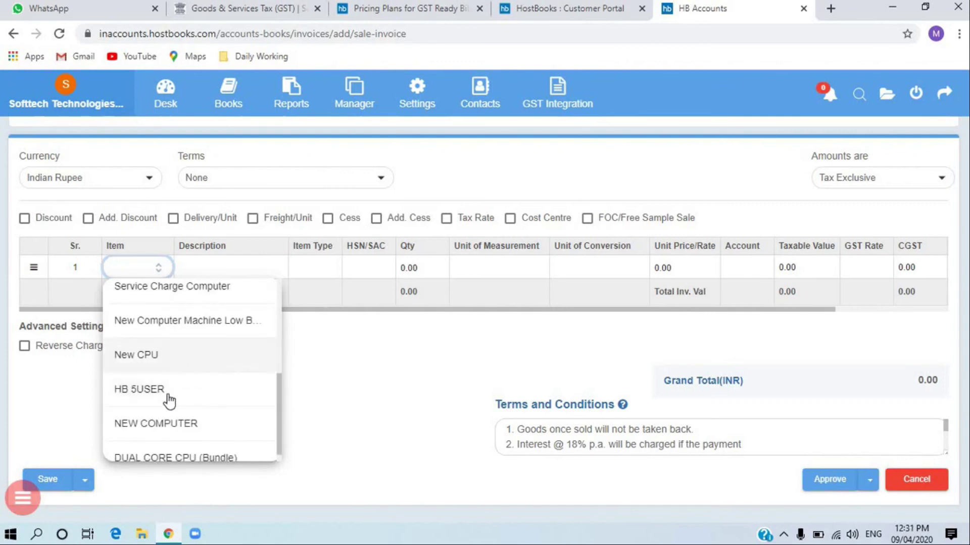
pyautogui.click(175, 360)
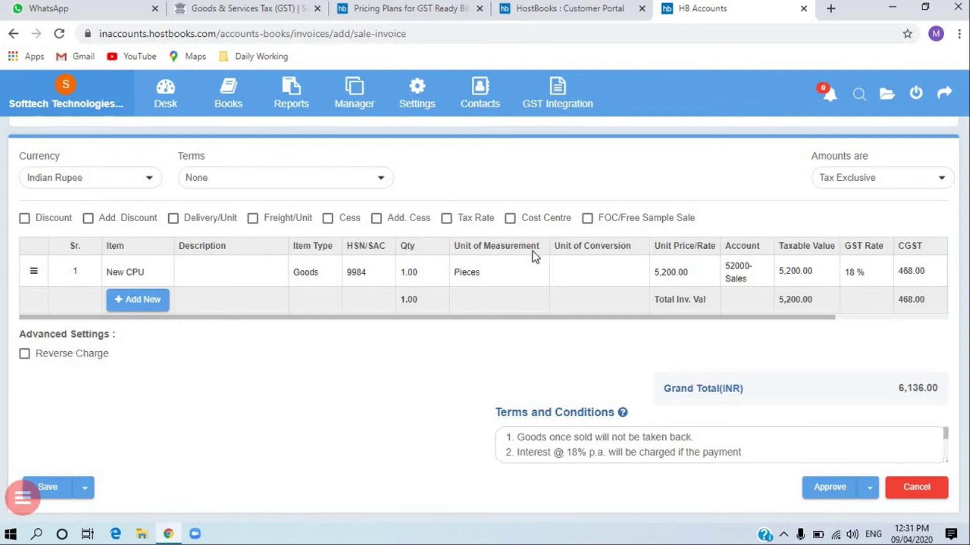
pyautogui.scroll(-1, 505, 260)
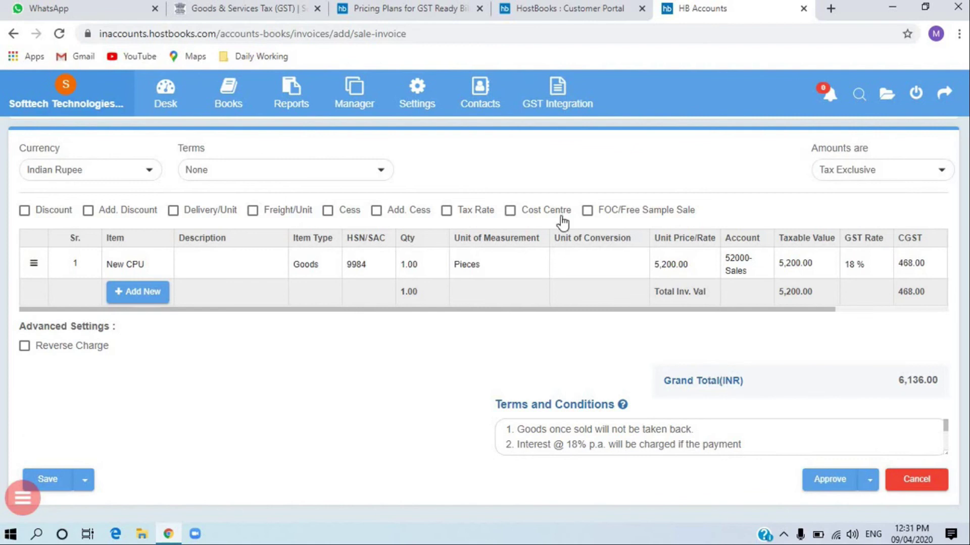
# - Switch the invoice amounts to Tax Inclusive, making taxable value 4,406.78 and grand total 5,200.00
pyautogui.click(857, 172)
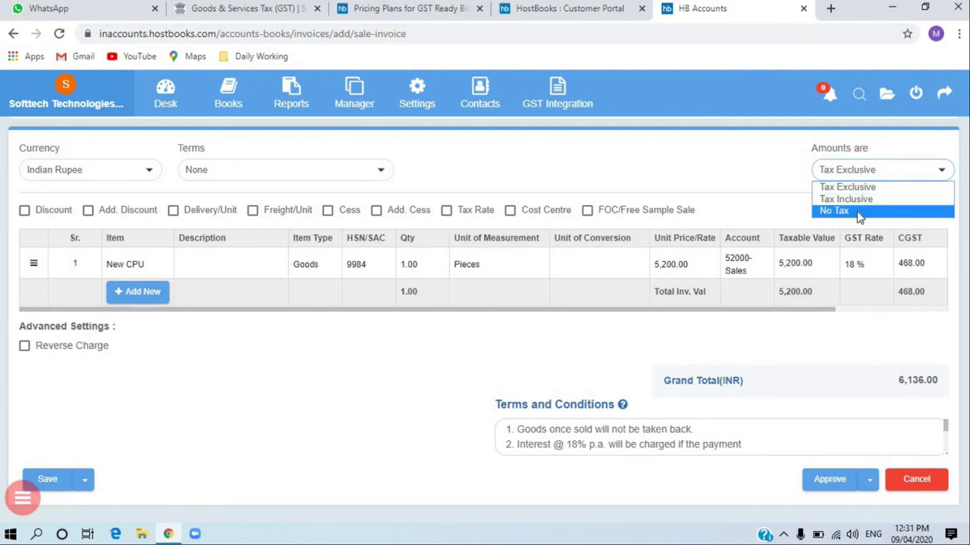
pyautogui.click(859, 186)
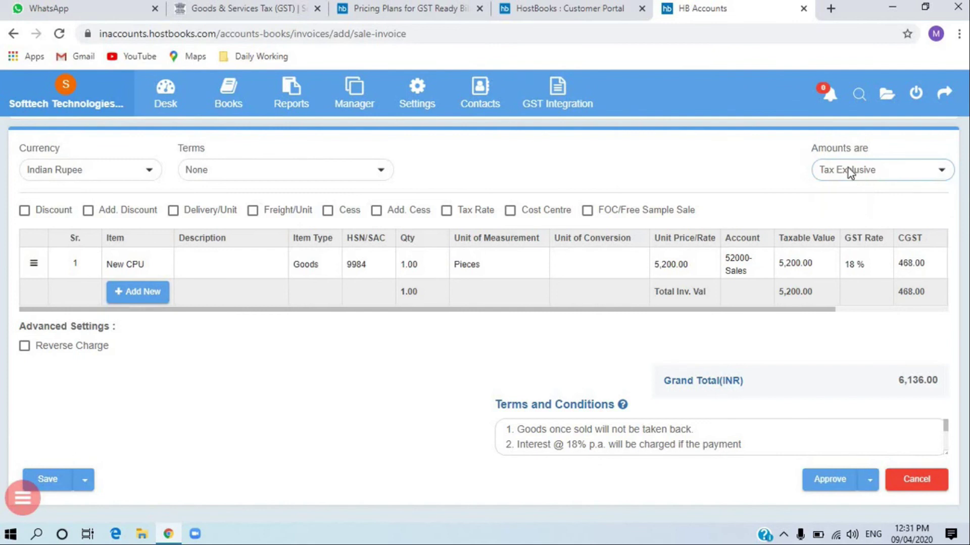
pyautogui.click(847, 167)
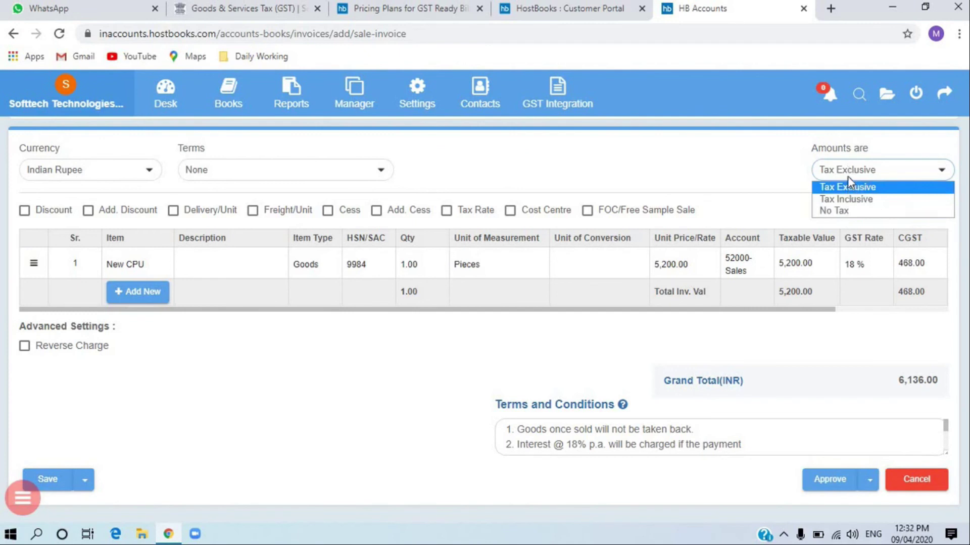
pyautogui.click(838, 177)
pyautogui.click(850, 176)
pyautogui.click(845, 196)
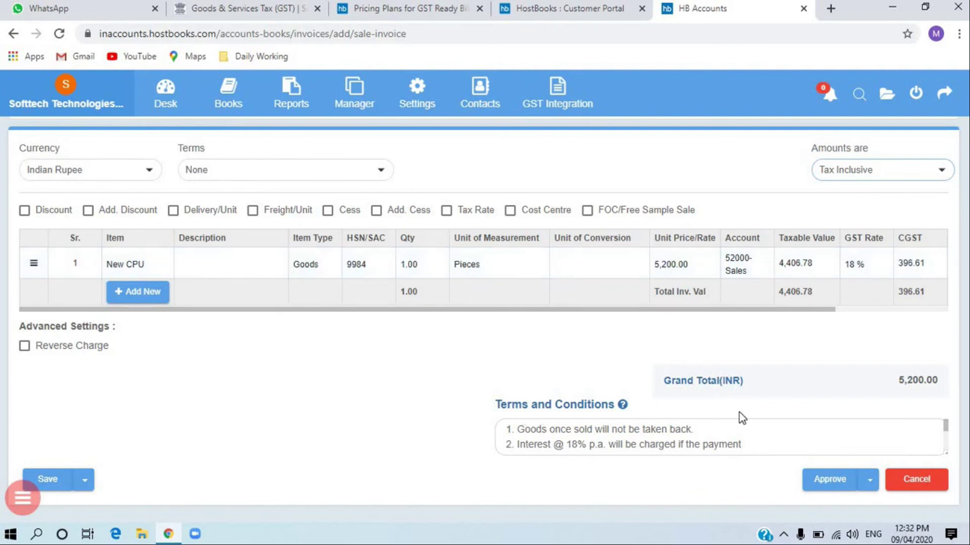
pyautogui.click(749, 433)
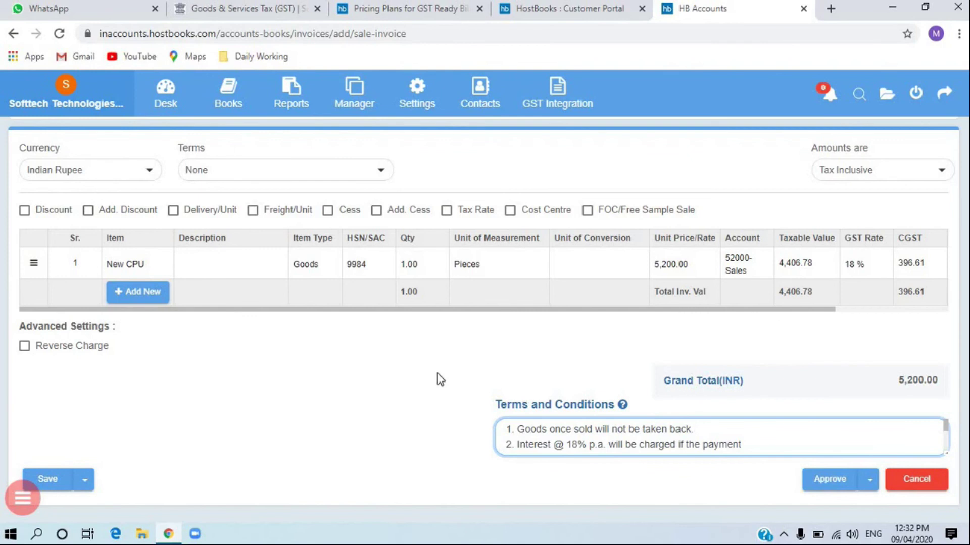
# - Review the invoice terms and 5,200.00 total, and check the approval options without approving
pyautogui.scroll(5, 430, 374)
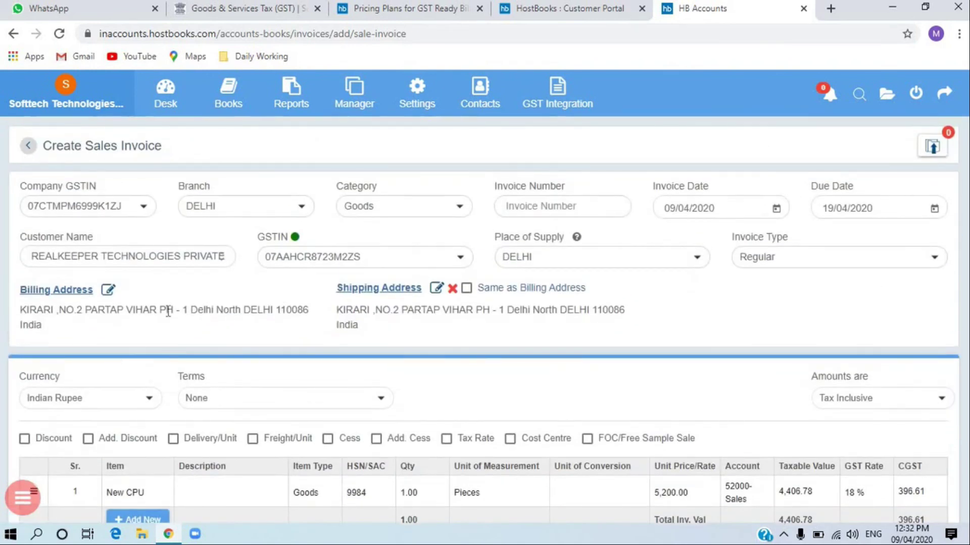
pyautogui.scroll(-5, 206, 340)
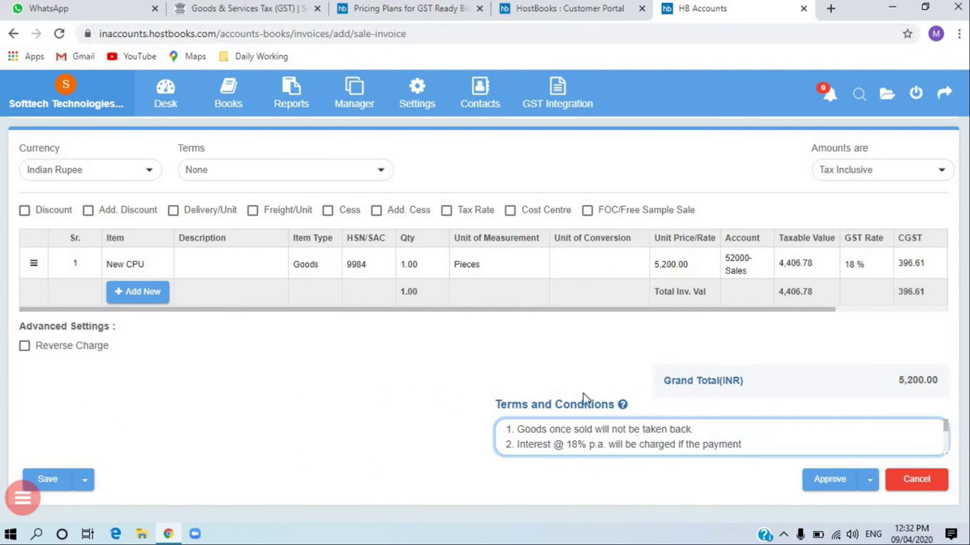
pyautogui.scroll(-3, 813, 430)
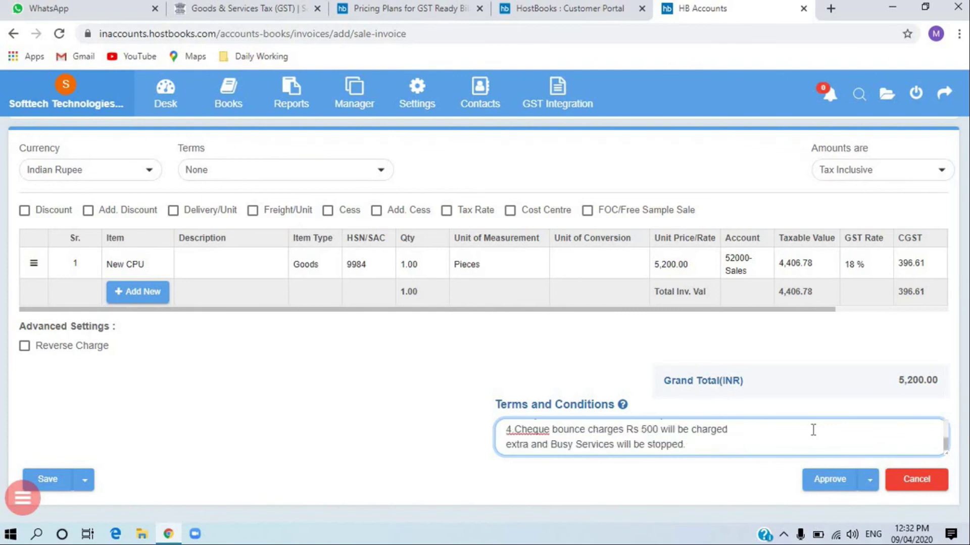
pyautogui.scroll(5, 795, 323)
pyautogui.scroll(-5, 793, 472)
pyautogui.click(875, 483)
pyautogui.click(869, 480)
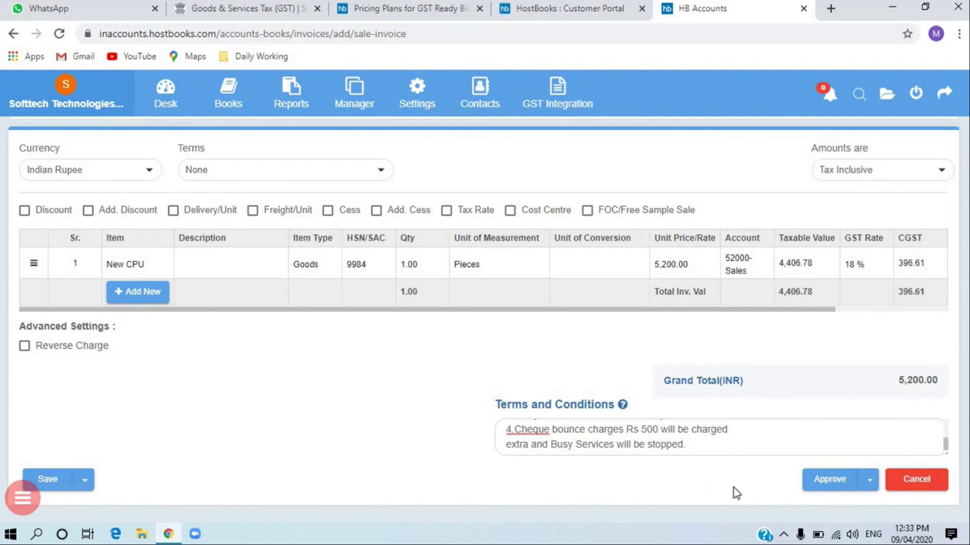
# - Try approving the invoice, which is refused because the Invoice Number field is empty
pyautogui.click(876, 486)
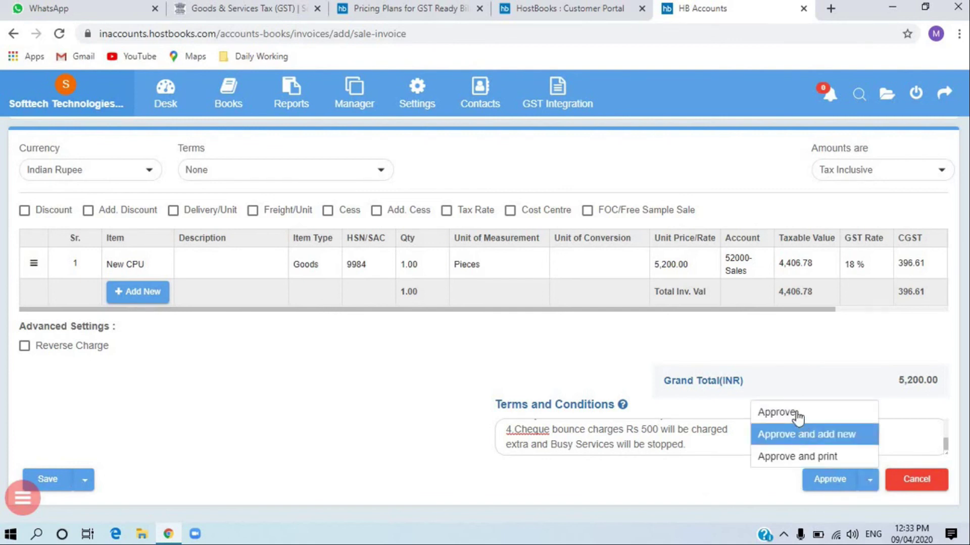
pyautogui.click(823, 457)
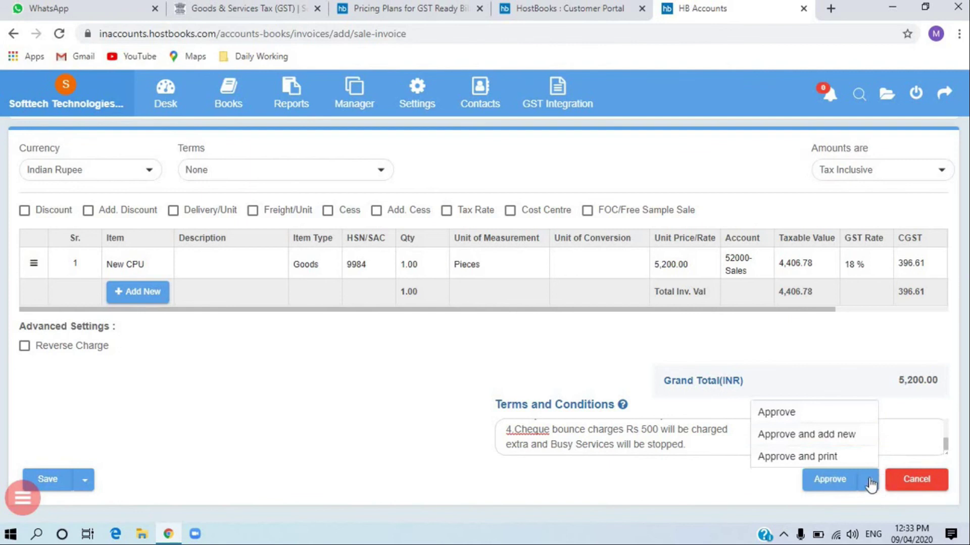
pyautogui.click(834, 481)
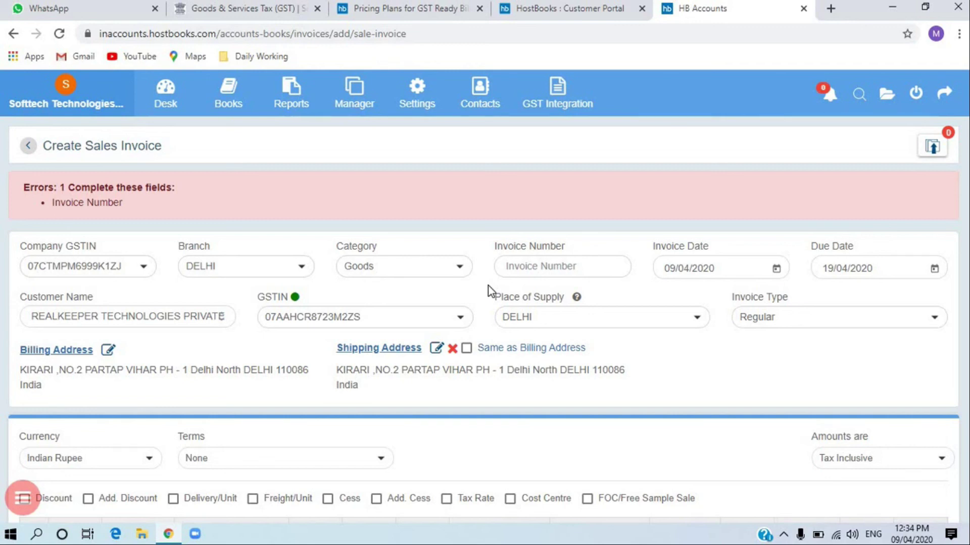
# - Enter invoice number 789, approve the invoice and acknowledge the created-successfully message
pyautogui.click(545, 269)
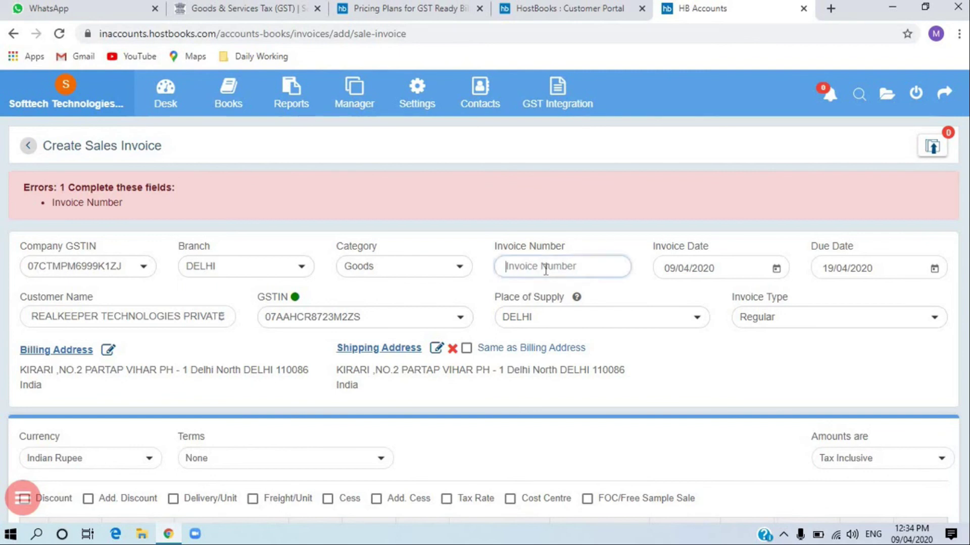
pyautogui.write('789')
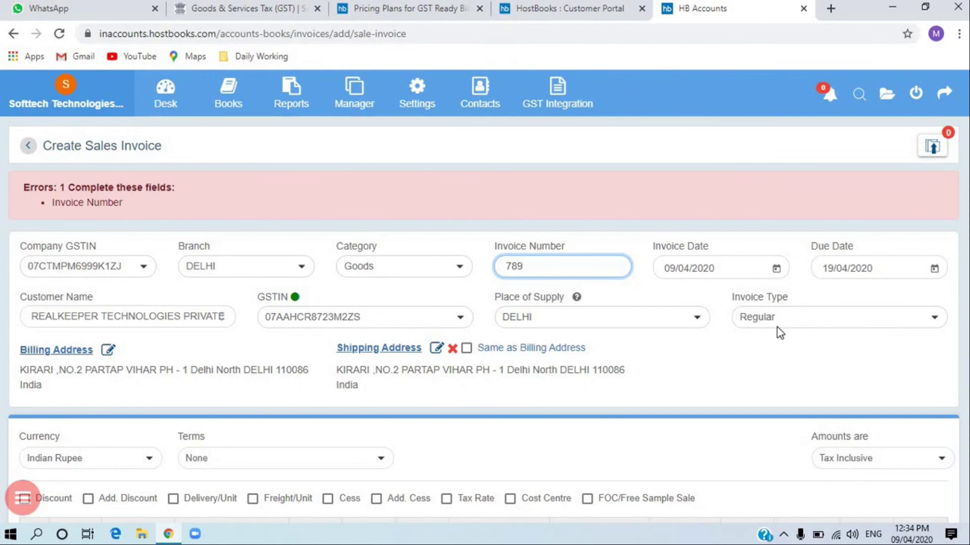
pyautogui.scroll(-5, 596, 420)
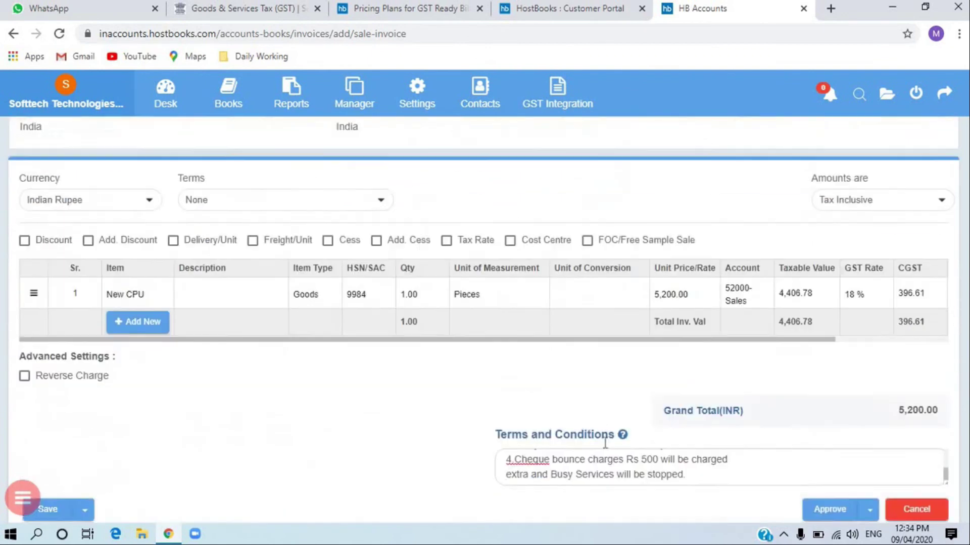
pyautogui.click(831, 480)
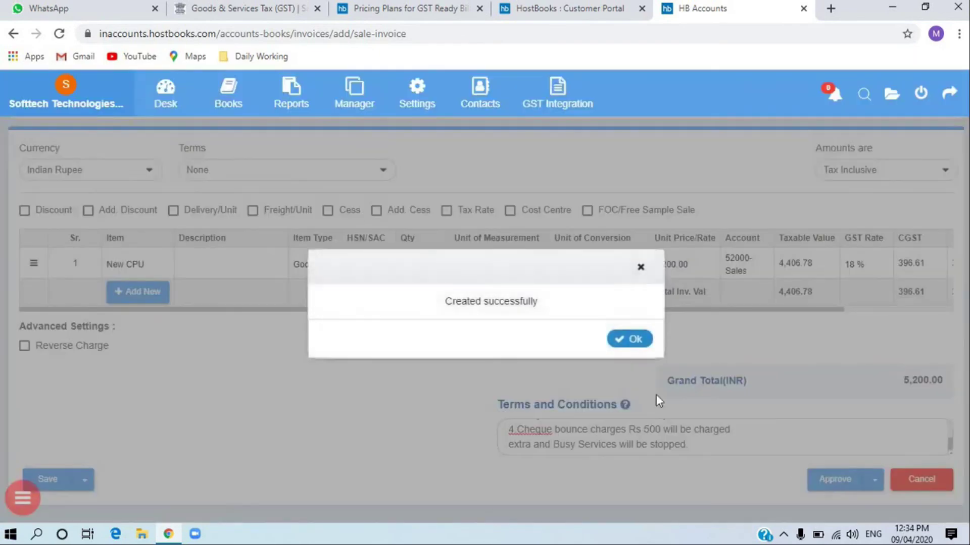
pyautogui.click(633, 340)
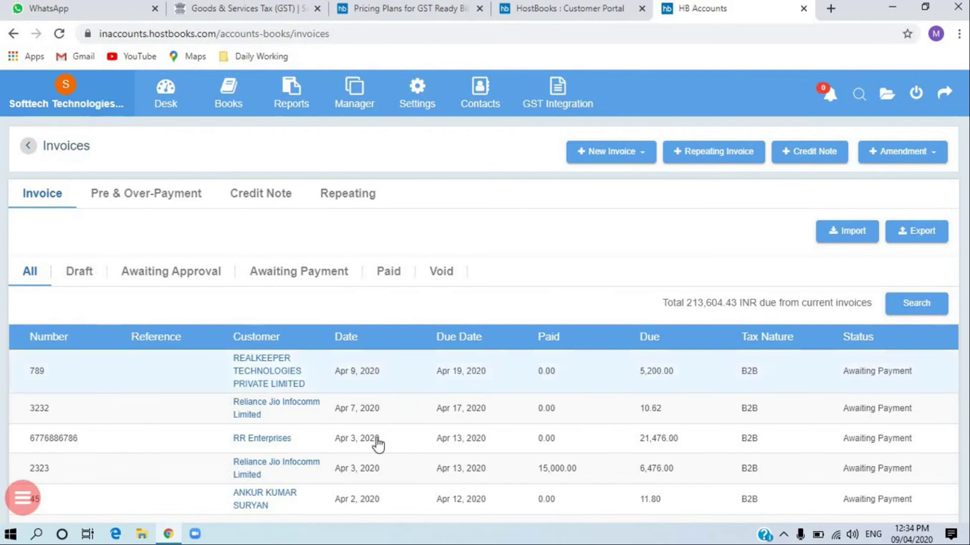
# - Open invoice 789 for REALKEEPER and scroll its print preview showing CGST and SGST of 396.61
pyautogui.click(267, 373)
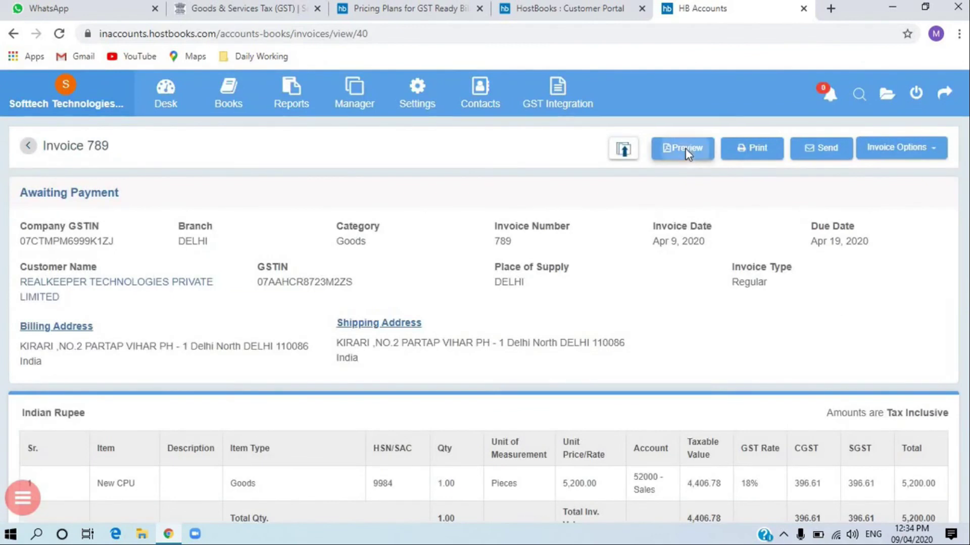
pyautogui.click(688, 152)
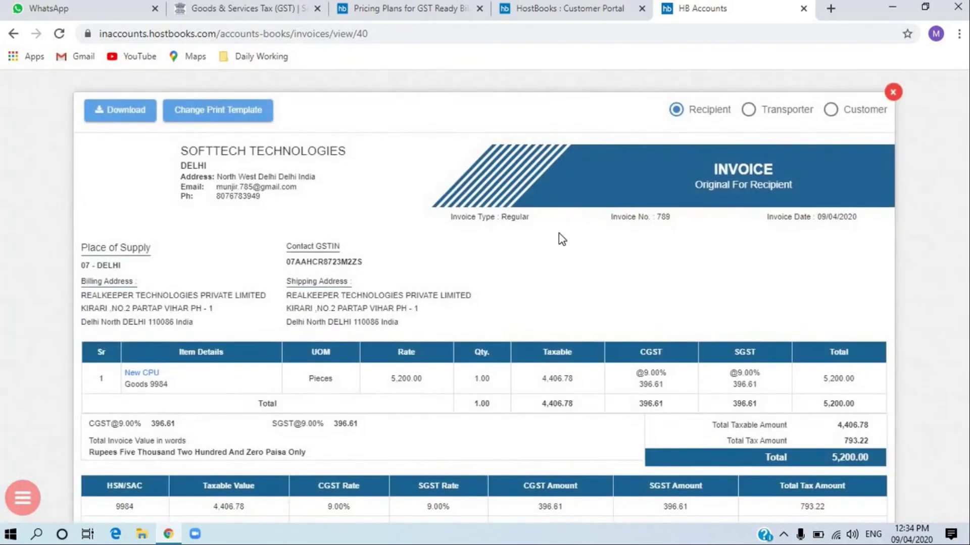
pyautogui.scroll(-2, 284, 304)
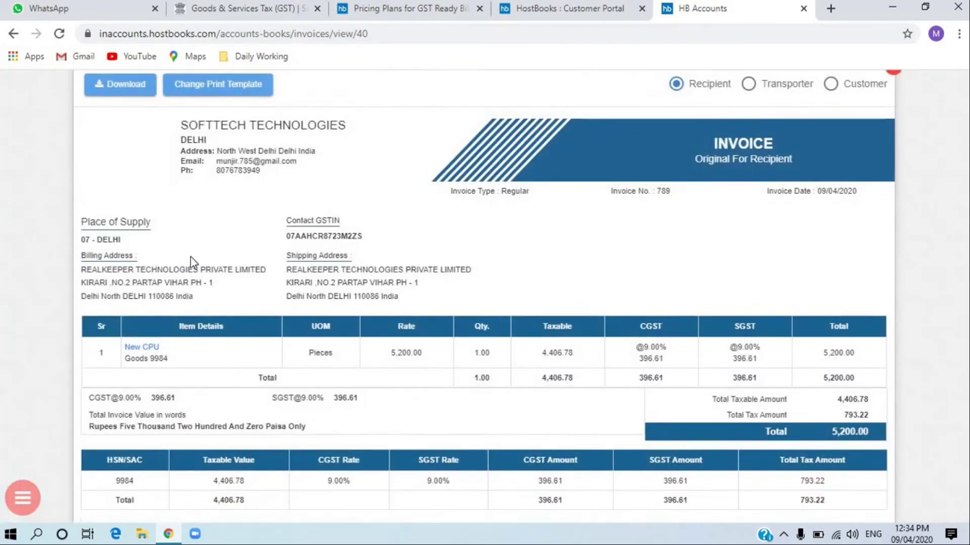
pyautogui.scroll(2, 577, 405)
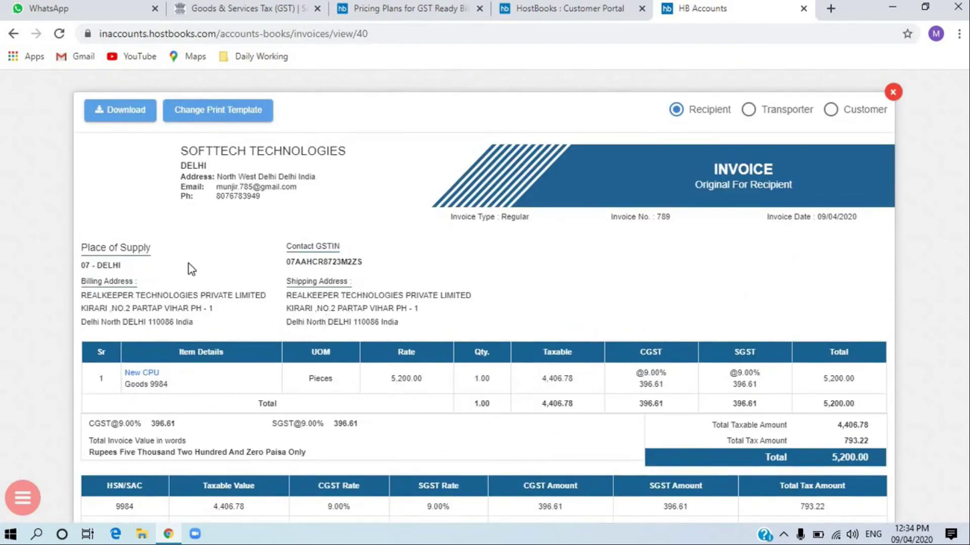
pyautogui.scroll(-3, 147, 392)
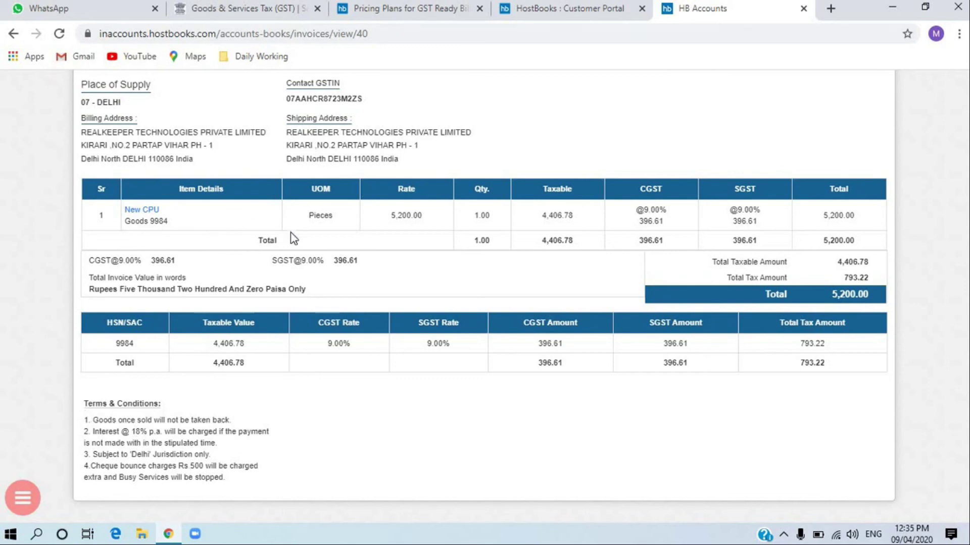
pyautogui.scroll(1, 292, 238)
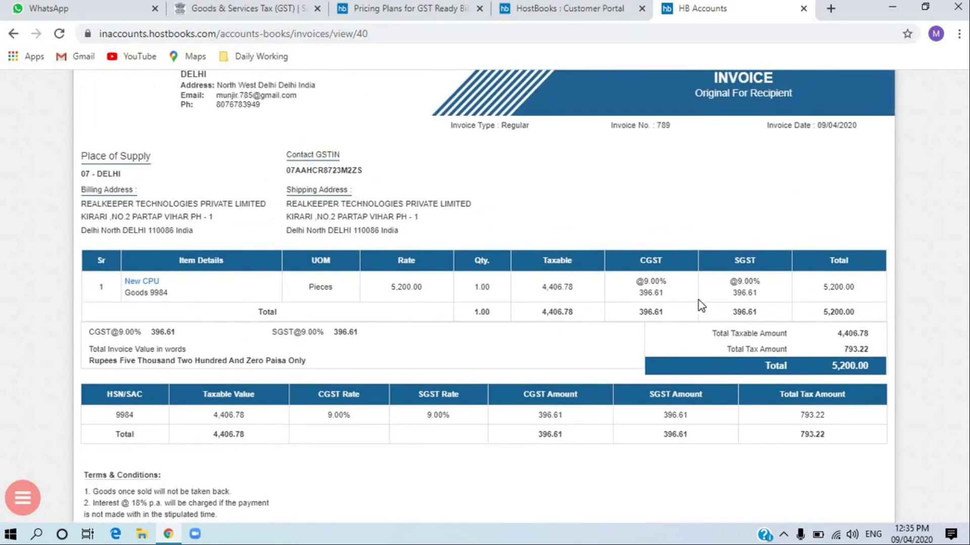
pyautogui.scroll(2, 519, 431)
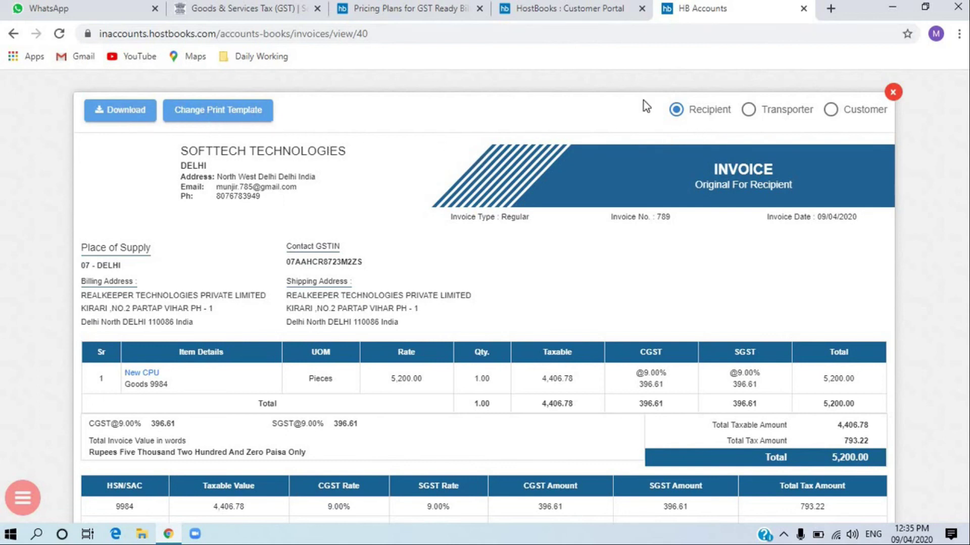
# - Switch invoice 789's print template to Template1-2 and save
pyautogui.click(229, 116)
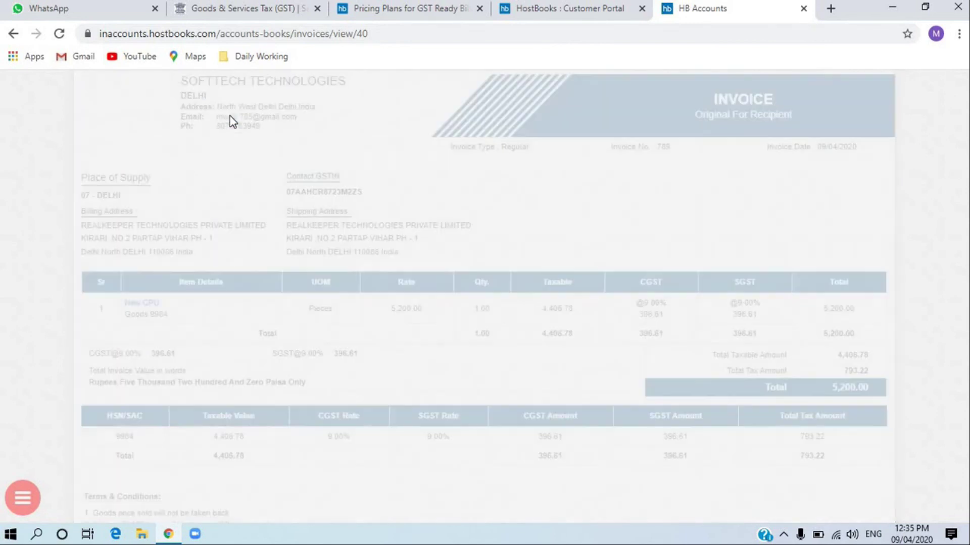
pyautogui.click(177, 130)
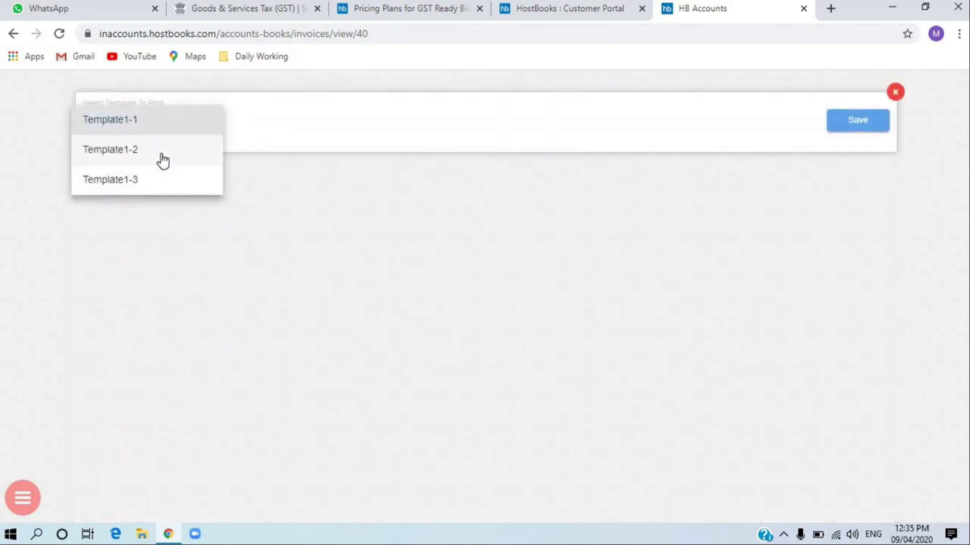
pyautogui.click(163, 160)
pyautogui.click(859, 127)
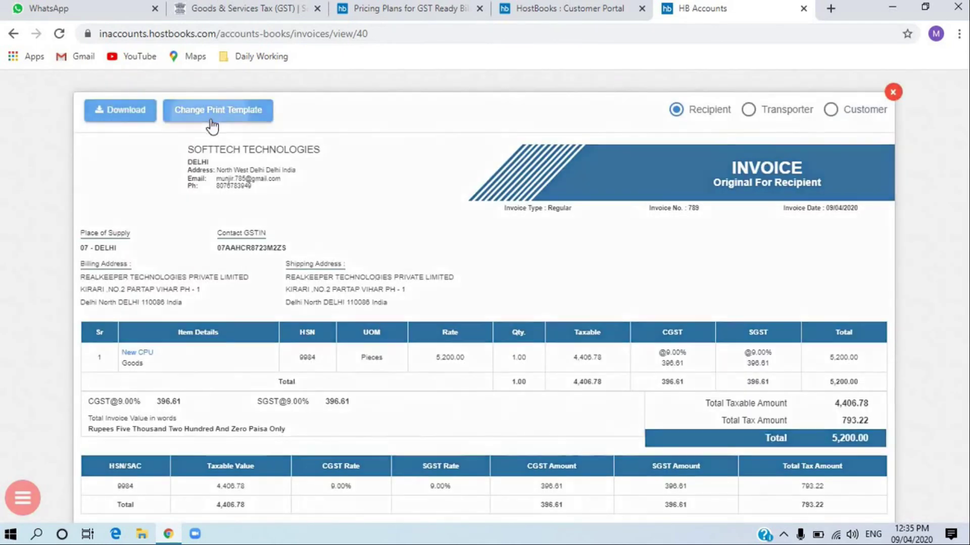
# - Change the print template again to Template1-3, save, and review the preview
pyautogui.click(212, 125)
pyautogui.click(166, 119)
pyautogui.click(149, 190)
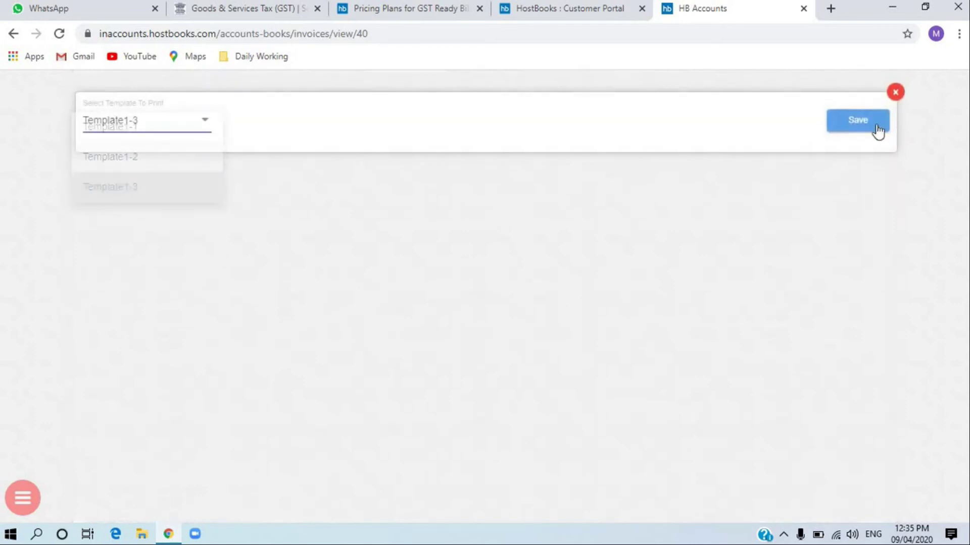
pyautogui.click(880, 122)
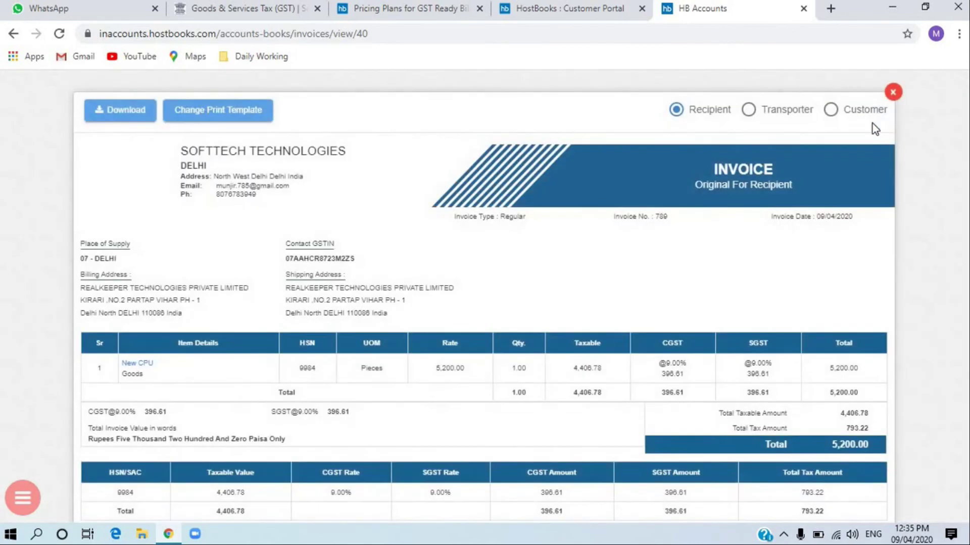
pyautogui.scroll(-3, 465, 442)
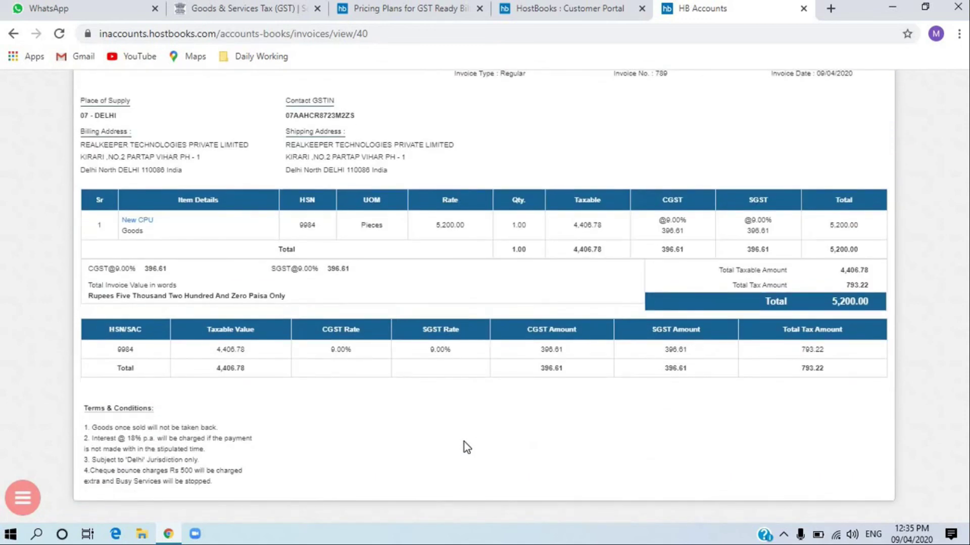
pyautogui.scroll(3, 464, 441)
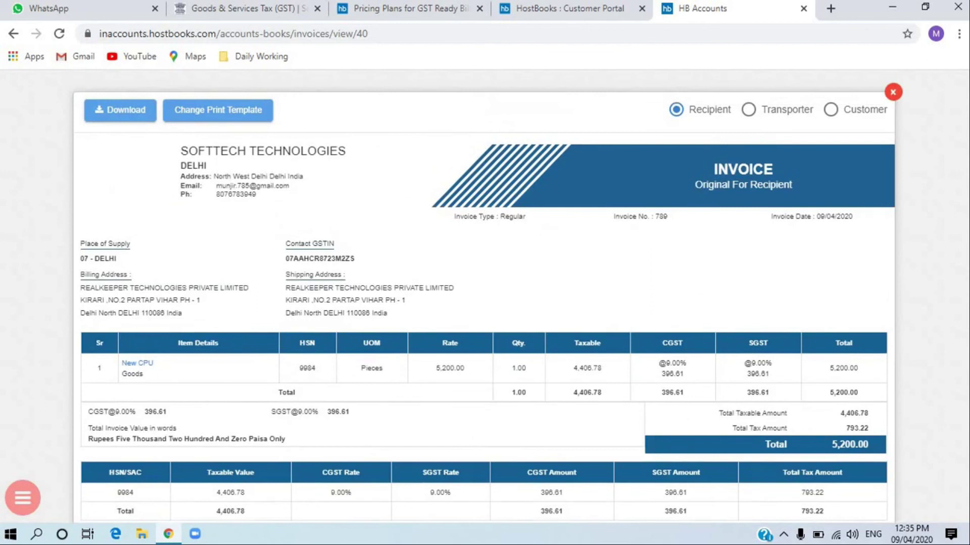
# - Close the print preview and open invoice 789's Invoice Options menu
pyautogui.click(893, 92)
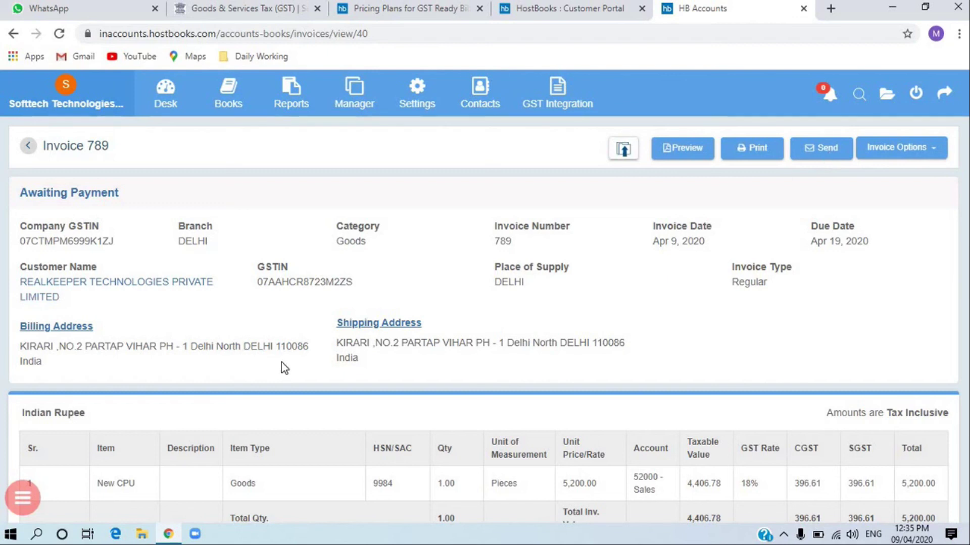
pyautogui.click(923, 156)
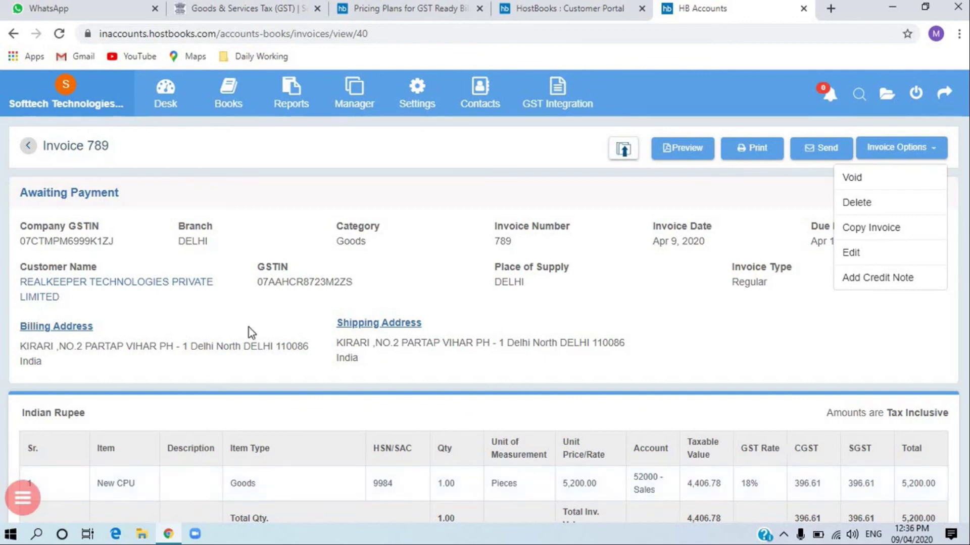
pyautogui.scroll(-5, 338, 389)
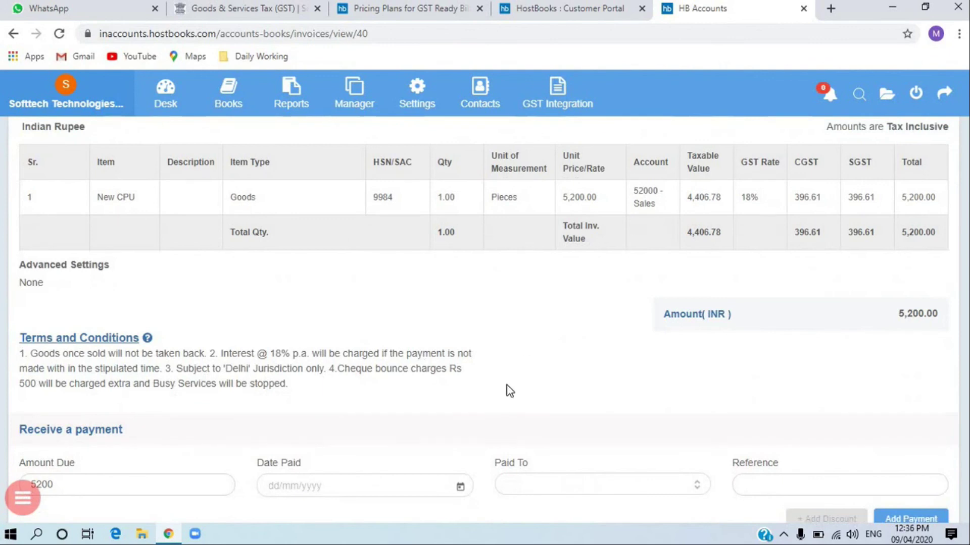
pyautogui.scroll(5, 509, 390)
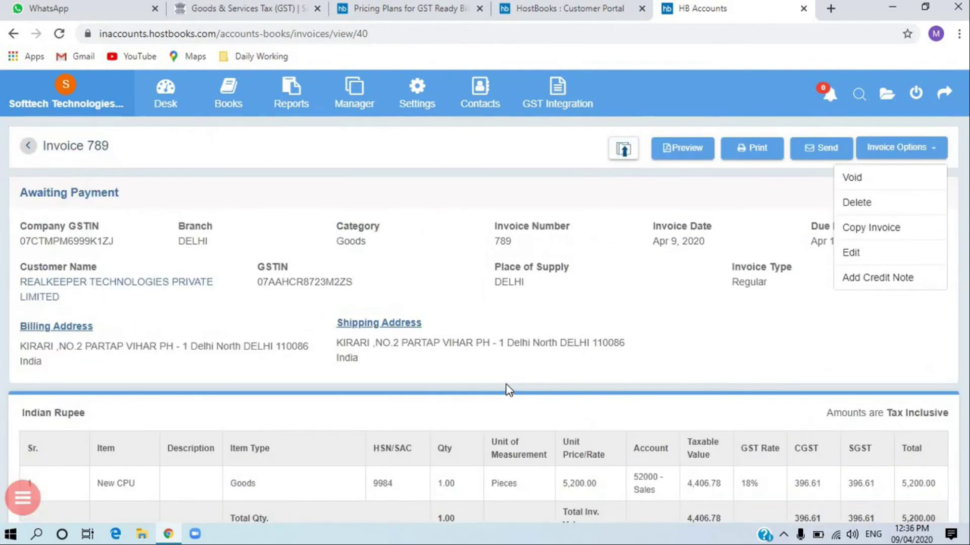
# - Start a new invoice copied from invoice 789 and look over the form
pyautogui.click(899, 230)
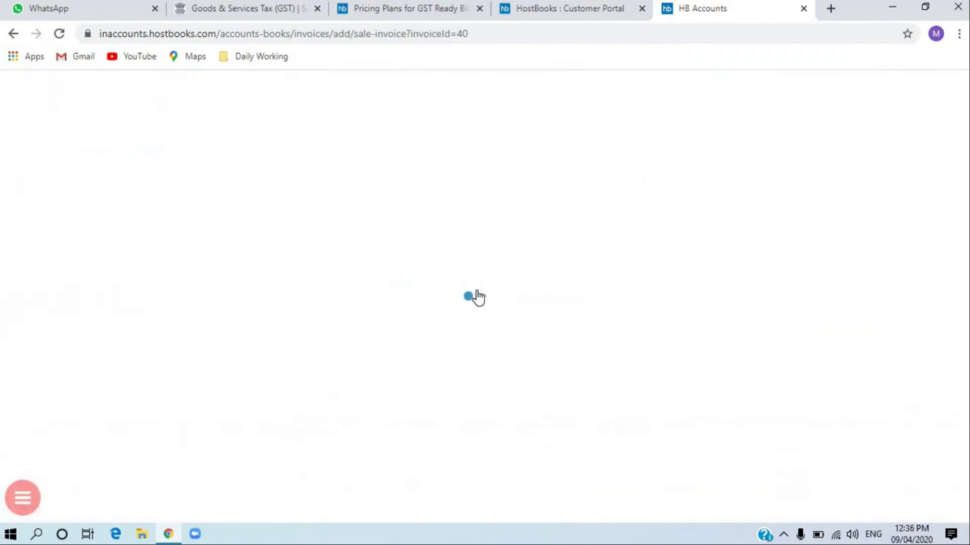
pyautogui.scroll(-5, 464, 353)
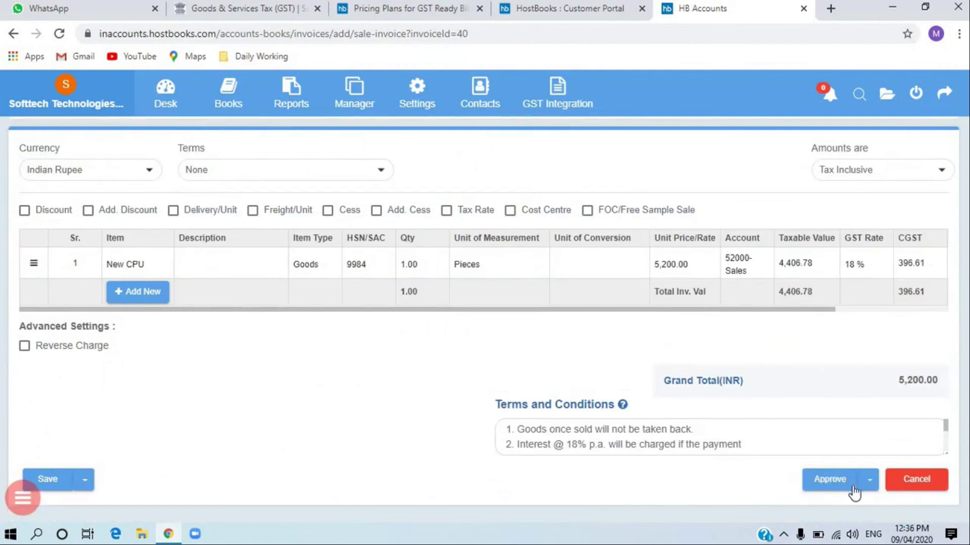
pyautogui.scroll(5, 762, 272)
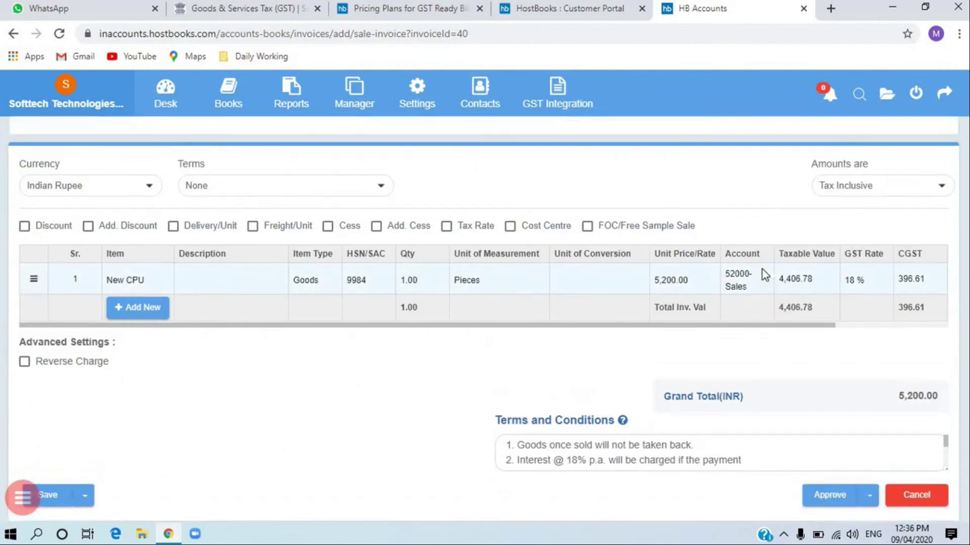
pyautogui.scroll(-5, 764, 276)
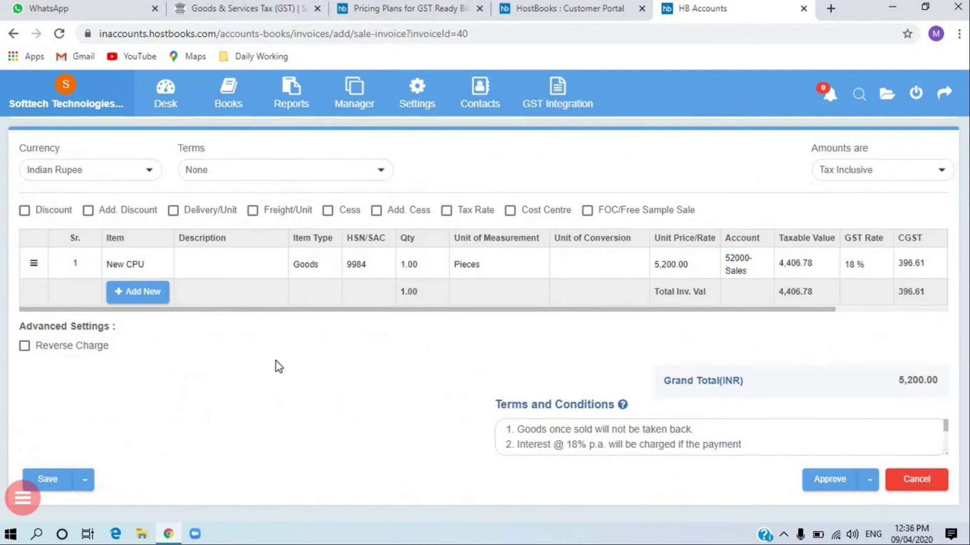
pyautogui.scroll(5, 255, 361)
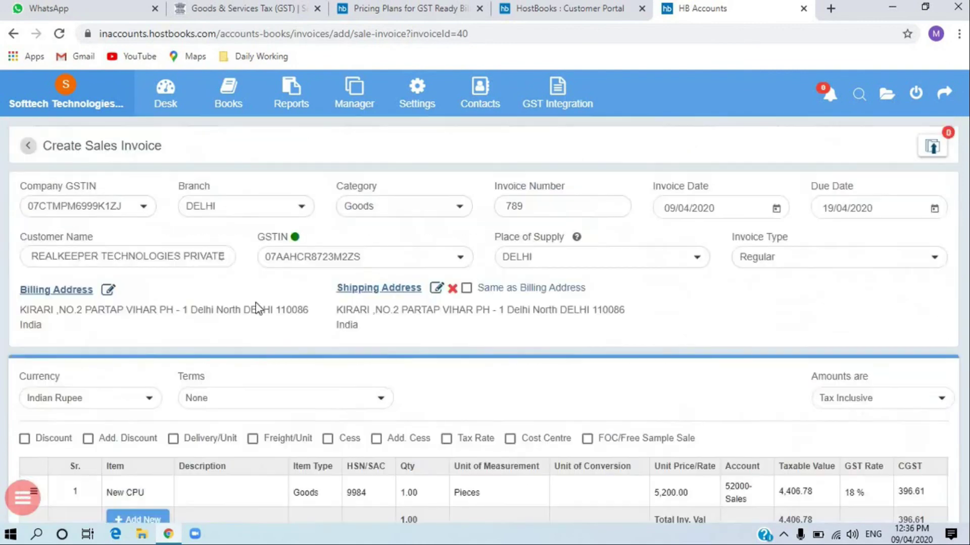
# - Discard the unsaved copy and go to the Books > Sales invoices list
pyautogui.click(25, 147)
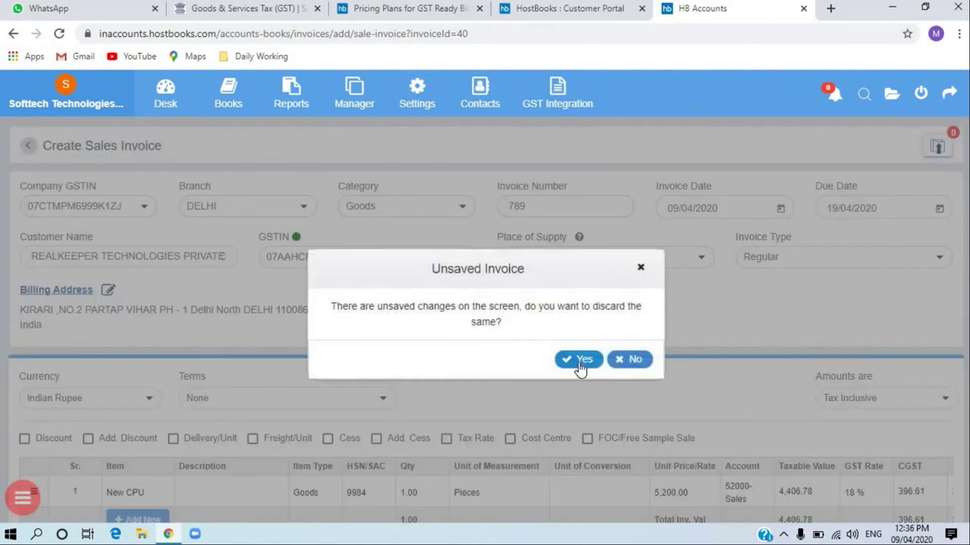
pyautogui.click(579, 359)
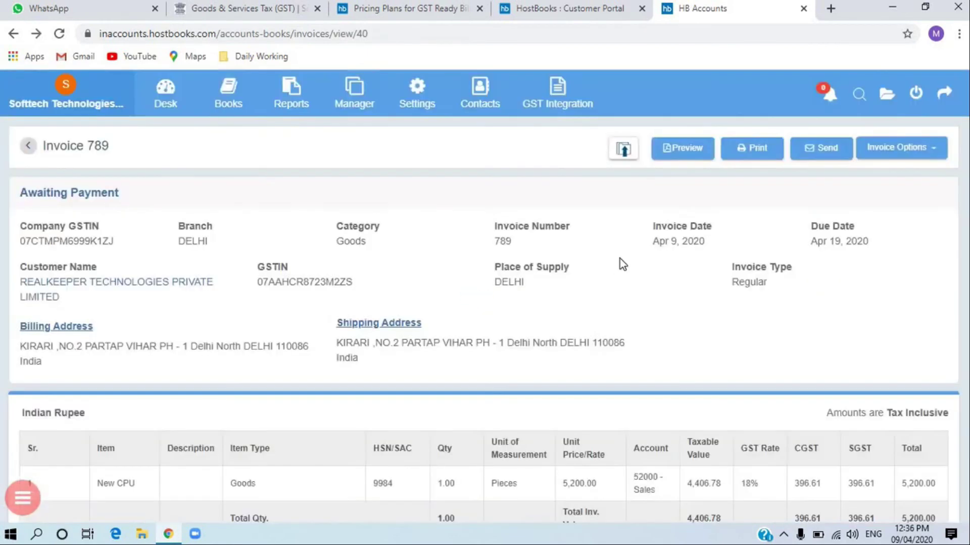
pyautogui.moveTo(242, 124)
pyautogui.moveTo(228, 101)
pyautogui.click(233, 162)
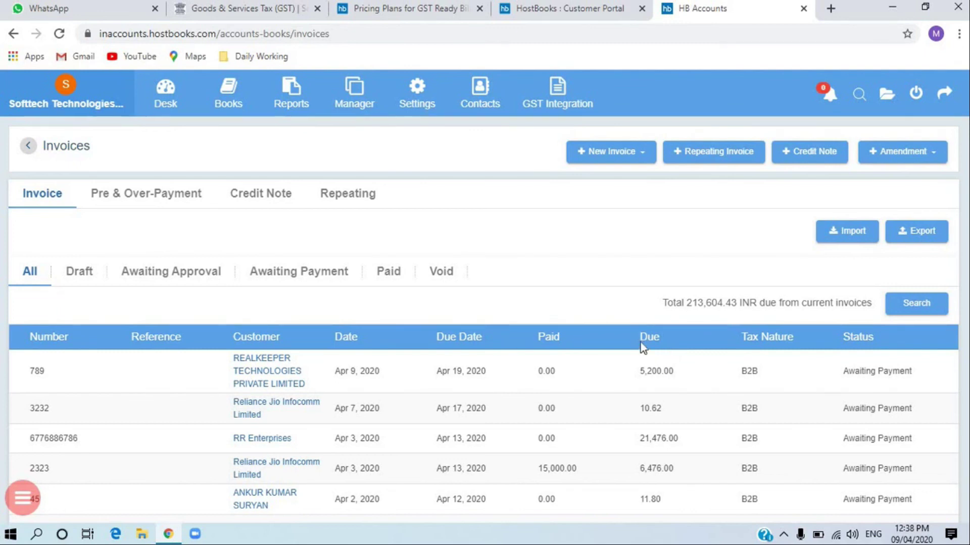
pyautogui.moveTo(233, 103)
pyautogui.click(232, 102)
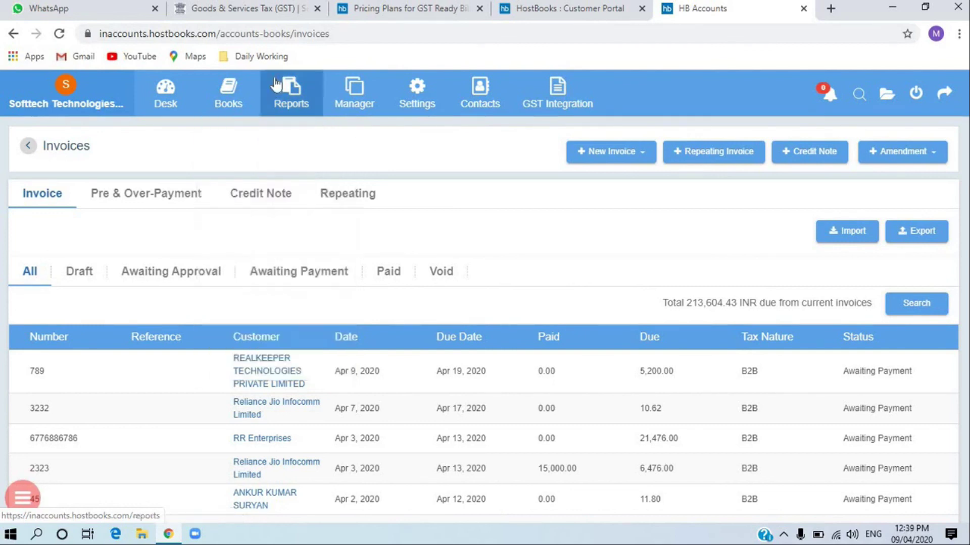
# - Open the Reports page and browse the Sales, Purchase and Accounting reports
pyautogui.moveTo(228, 93)
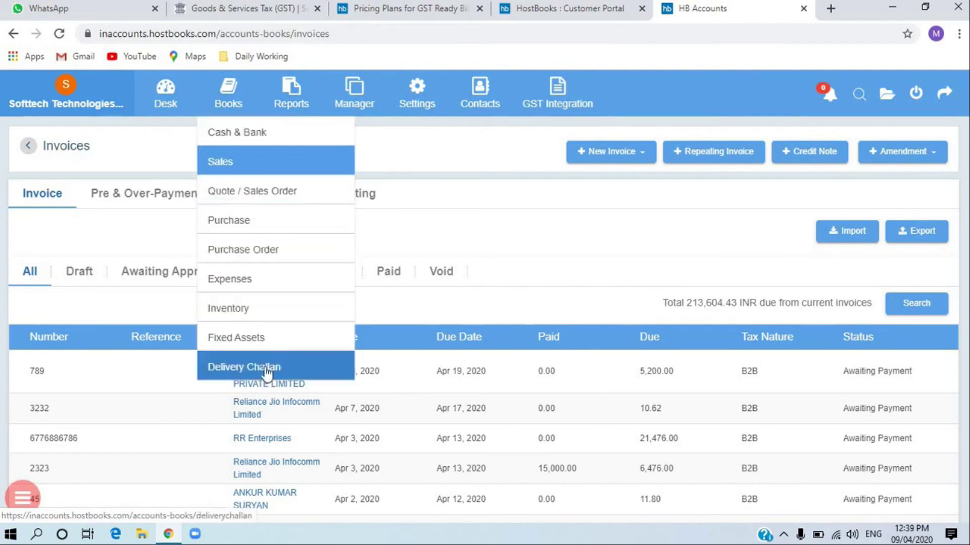
pyautogui.click(289, 103)
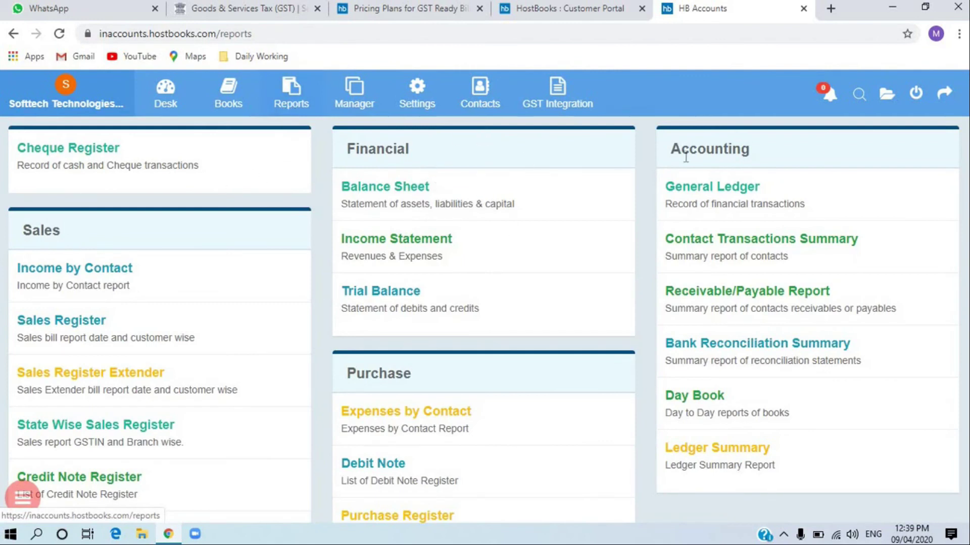
pyautogui.scroll(-1, 285, 403)
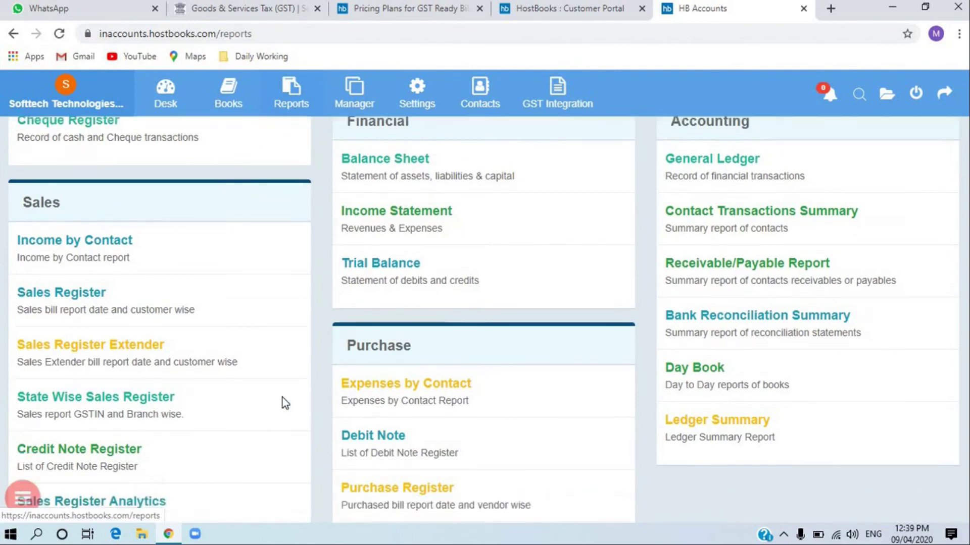
pyautogui.scroll(-3, 285, 402)
pyautogui.scroll(4, 492, 344)
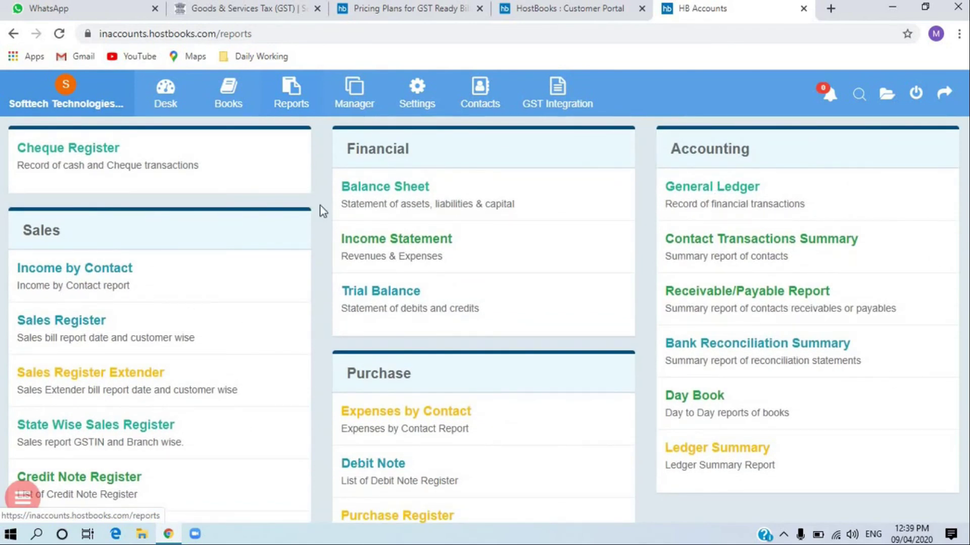
pyautogui.moveTo(374, 119)
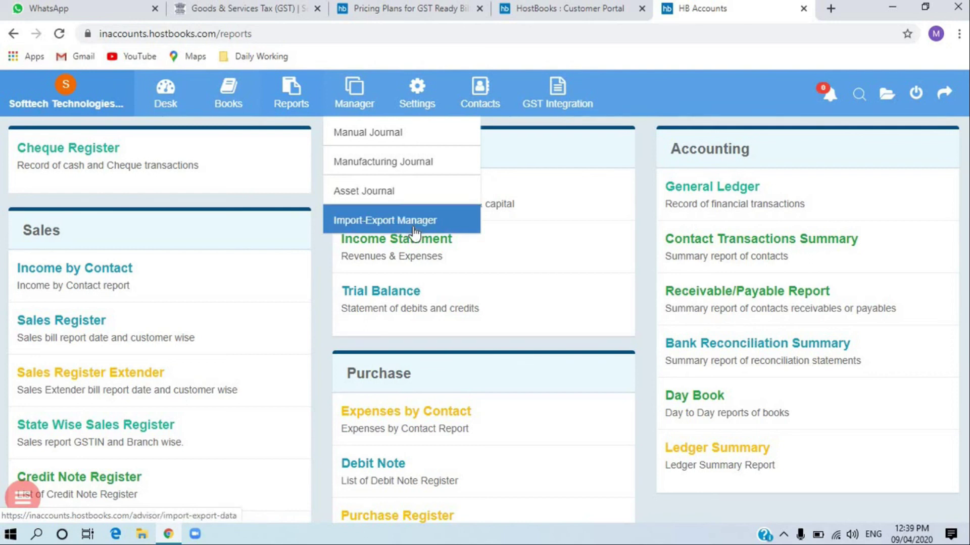
pyautogui.moveTo(419, 96)
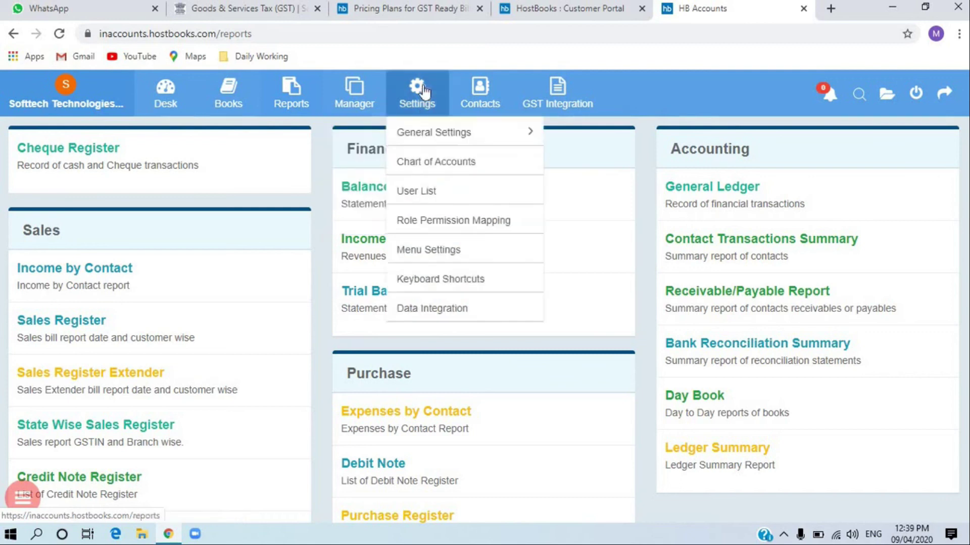
pyautogui.moveTo(447, 133)
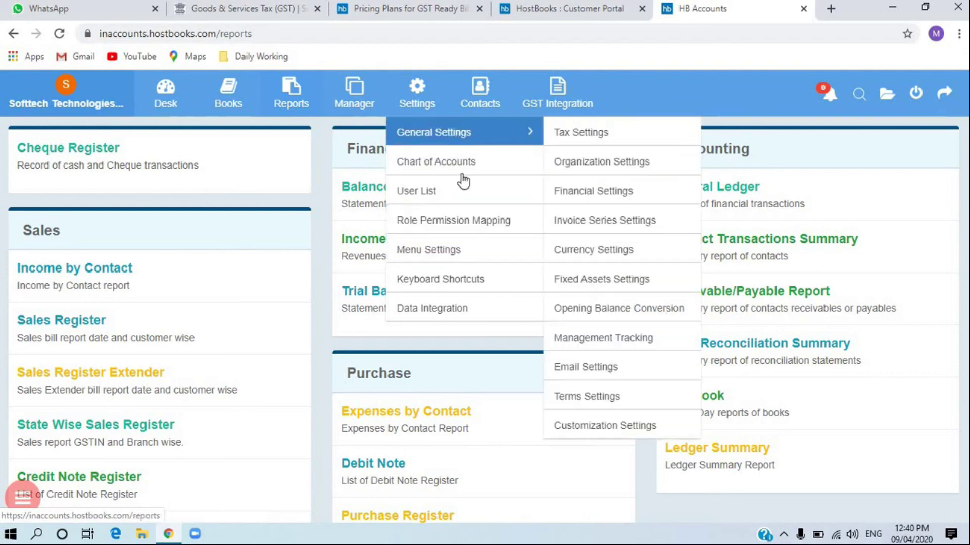
pyautogui.moveTo(502, 112)
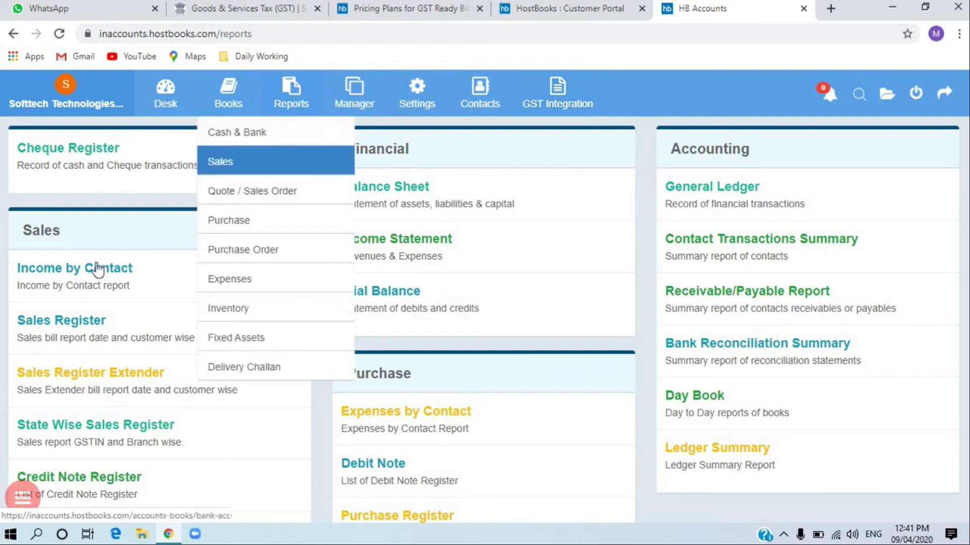
# - Open the Desk dashboard, scroll through its chart panels, then open the Books menu
pyautogui.click(175, 102)
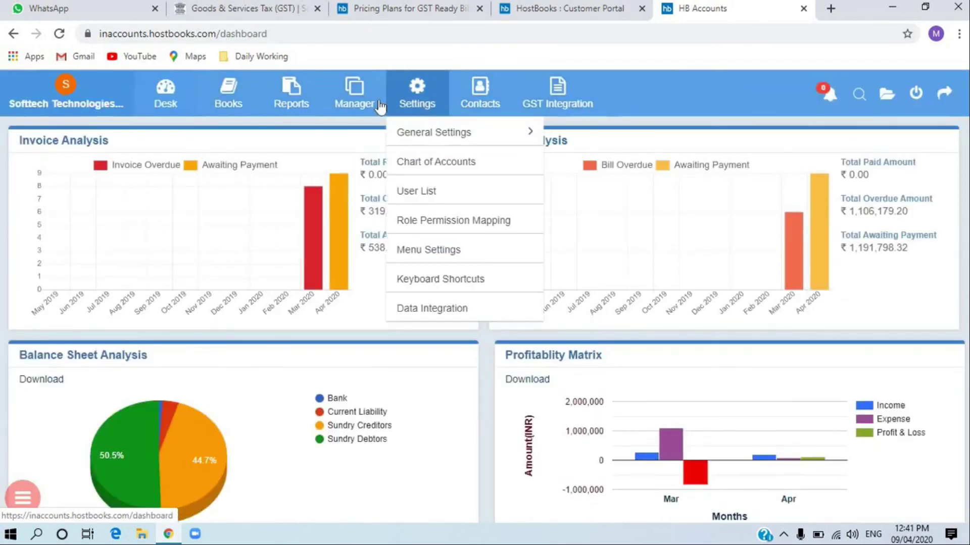
pyautogui.moveTo(228, 101)
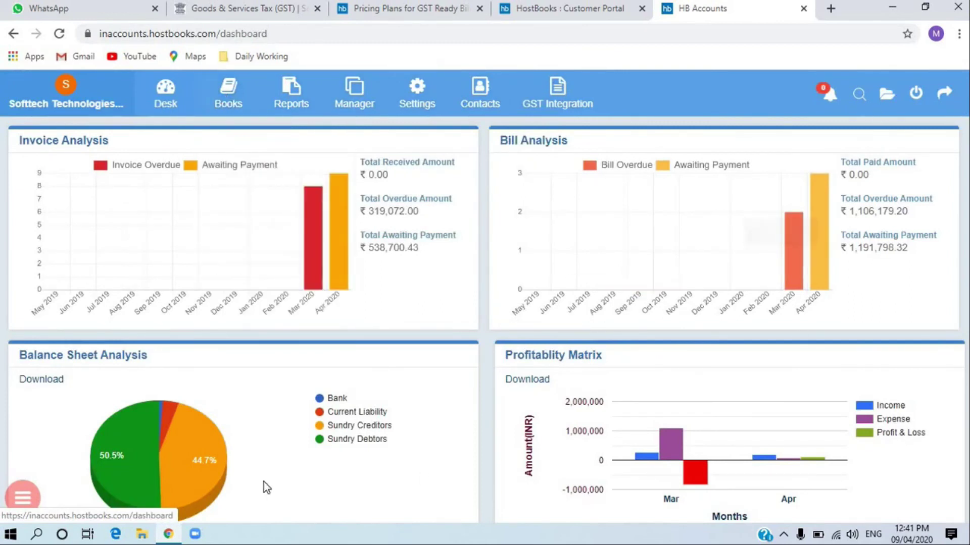
pyautogui.scroll(-8, 270, 415)
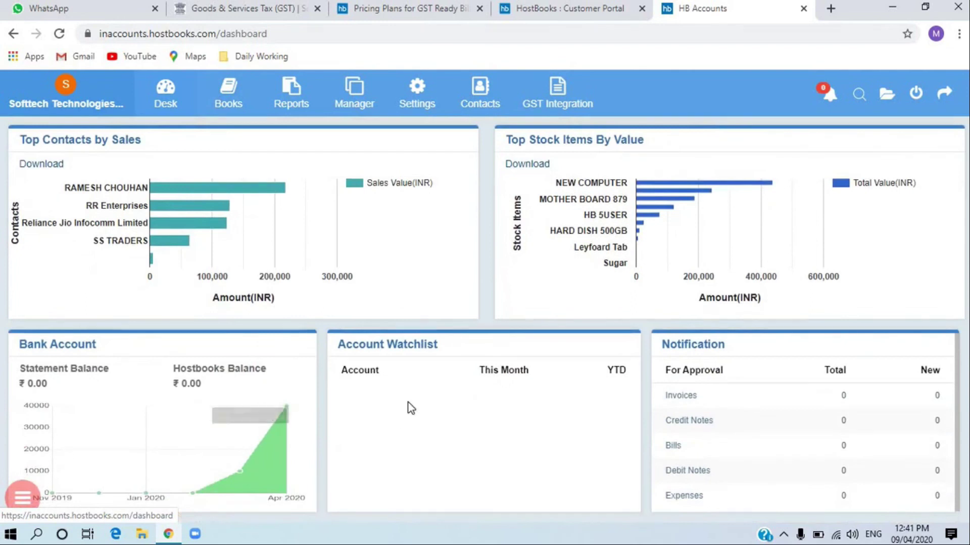
pyautogui.scroll(8, 411, 408)
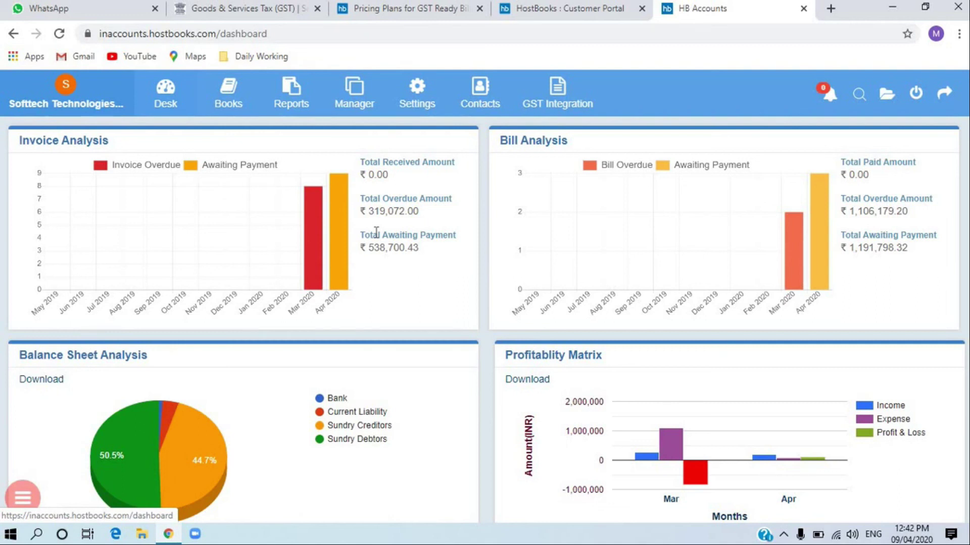
pyautogui.click(222, 91)
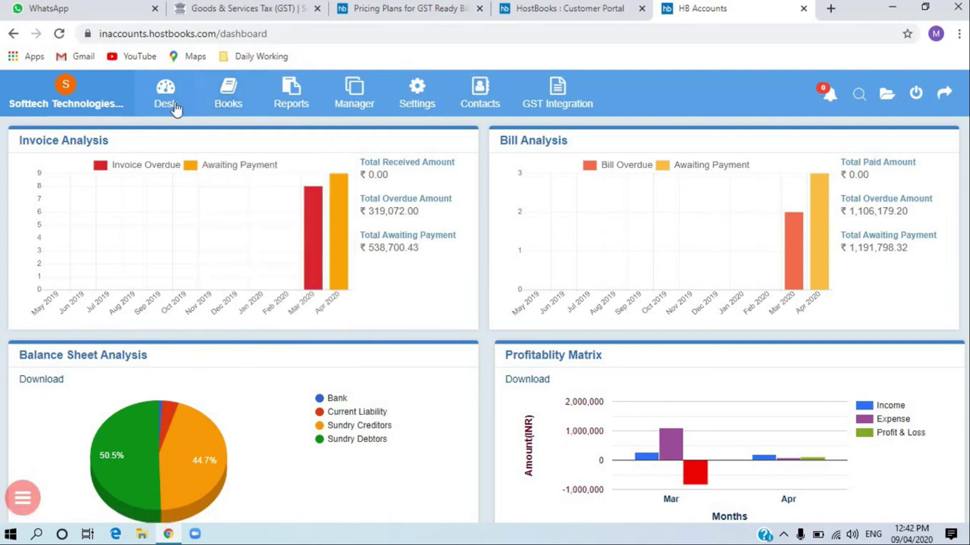
pyautogui.moveTo(355, 112)
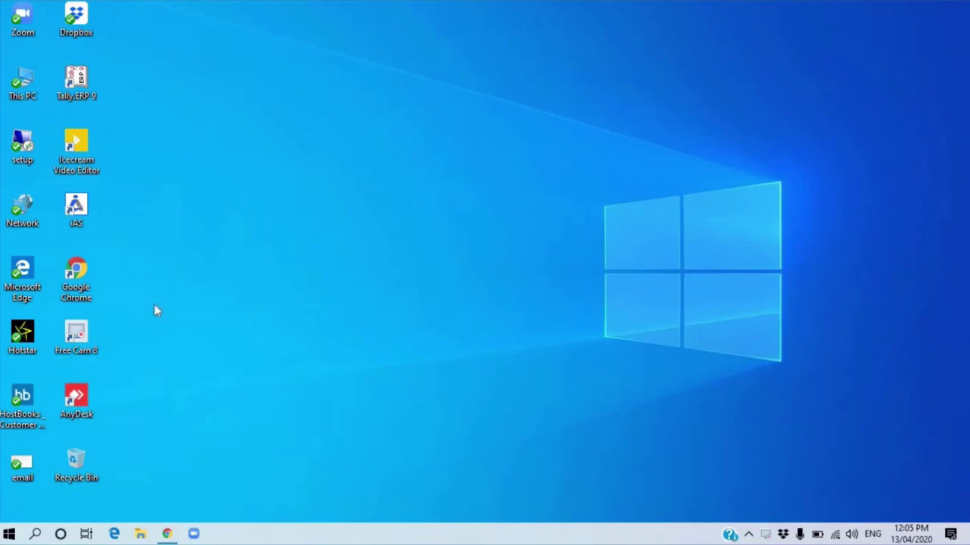
# - Return to the HB GST Sales Invoice List, briefly opening and closing the account menu
pyautogui.click(167, 534)
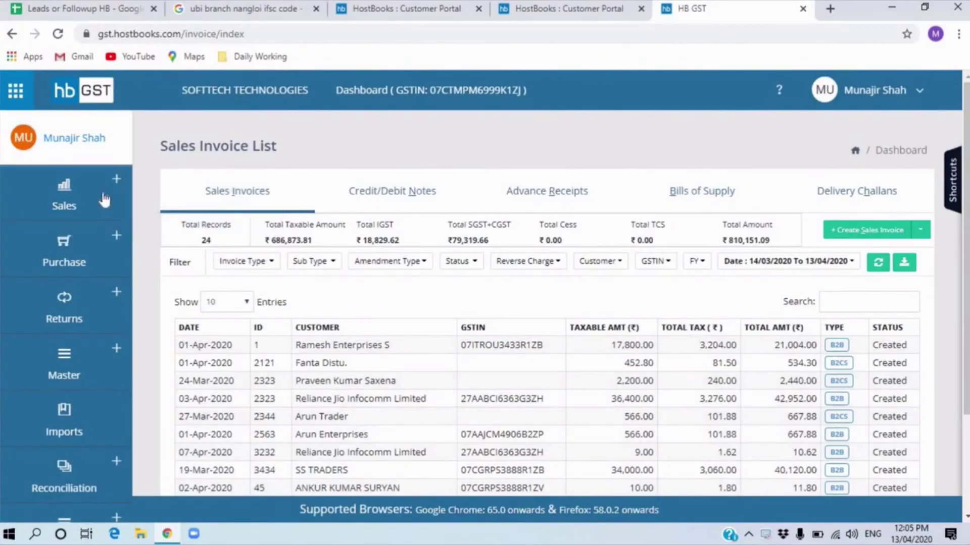
pyautogui.click(550, 11)
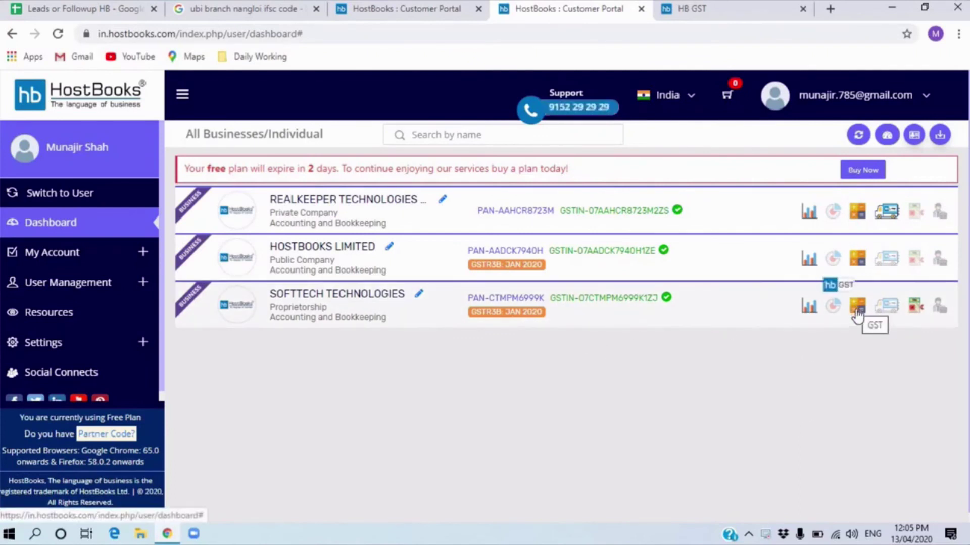
pyautogui.click(706, 15)
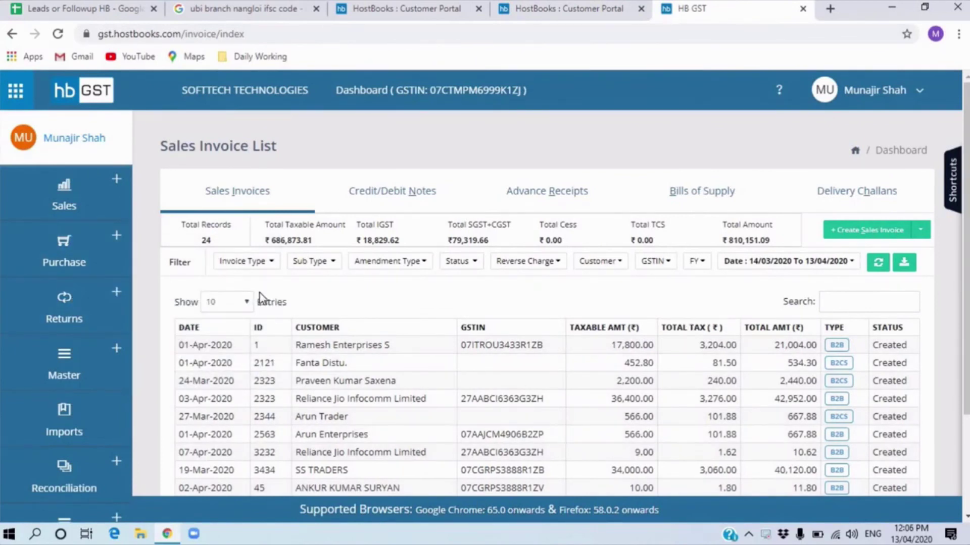
pyautogui.click(823, 89)
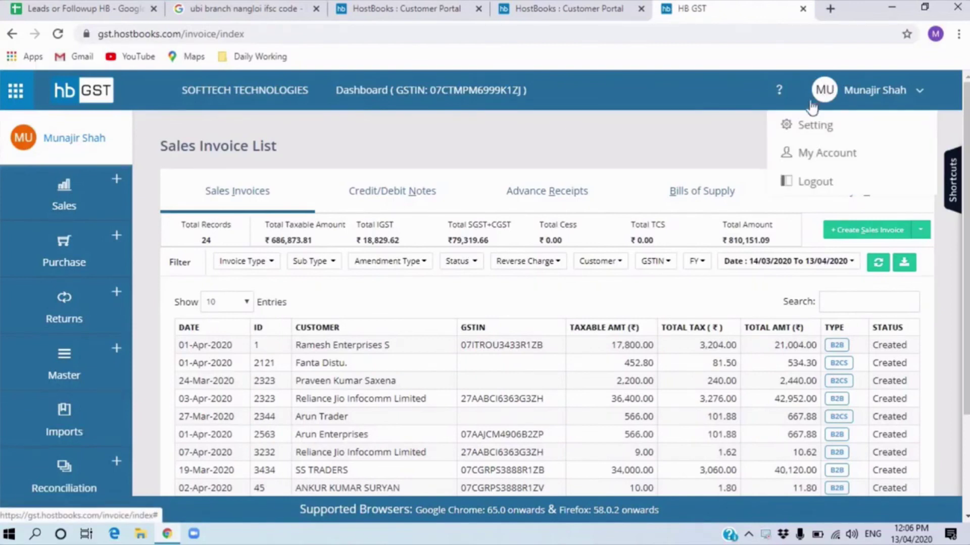
pyautogui.click(481, 161)
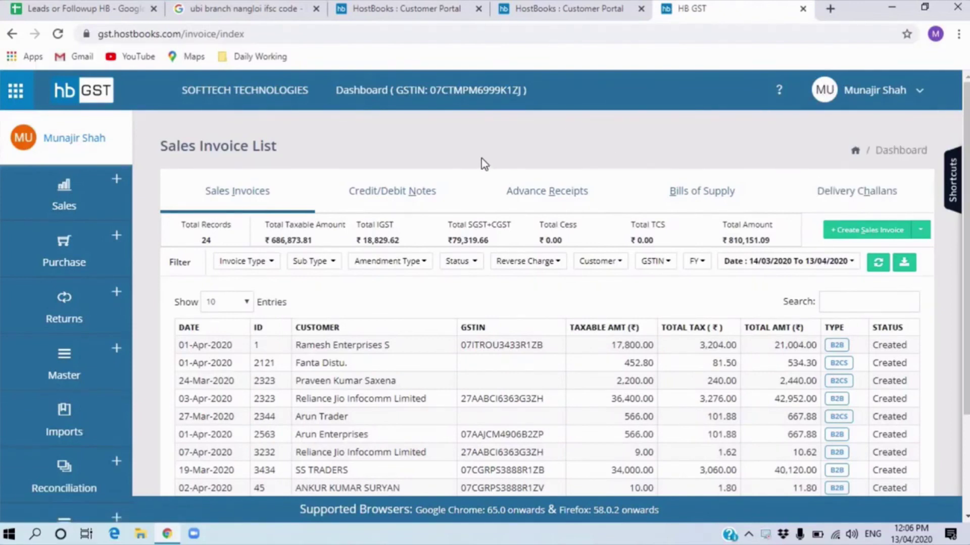
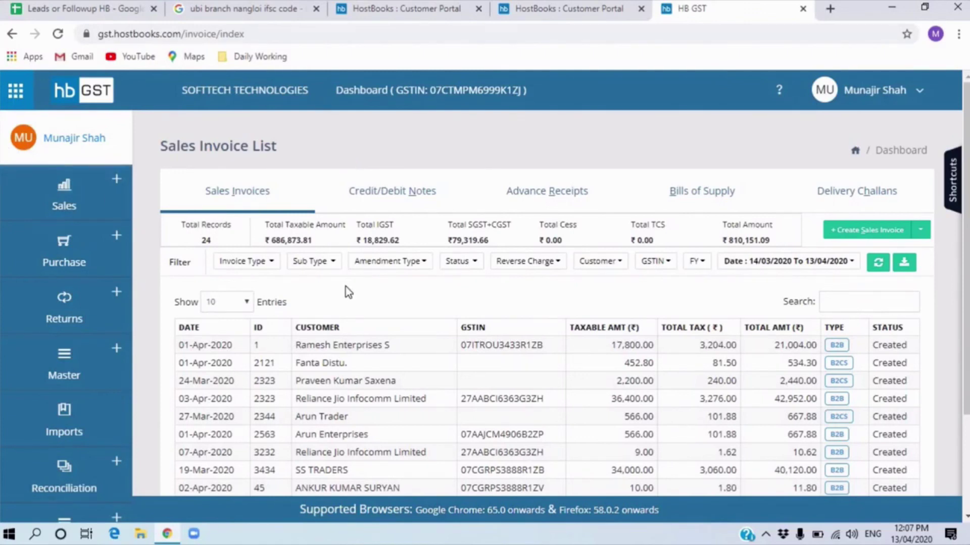
# - Browse the pages in the sidebar's Sales section and its report options
pyautogui.click(91, 210)
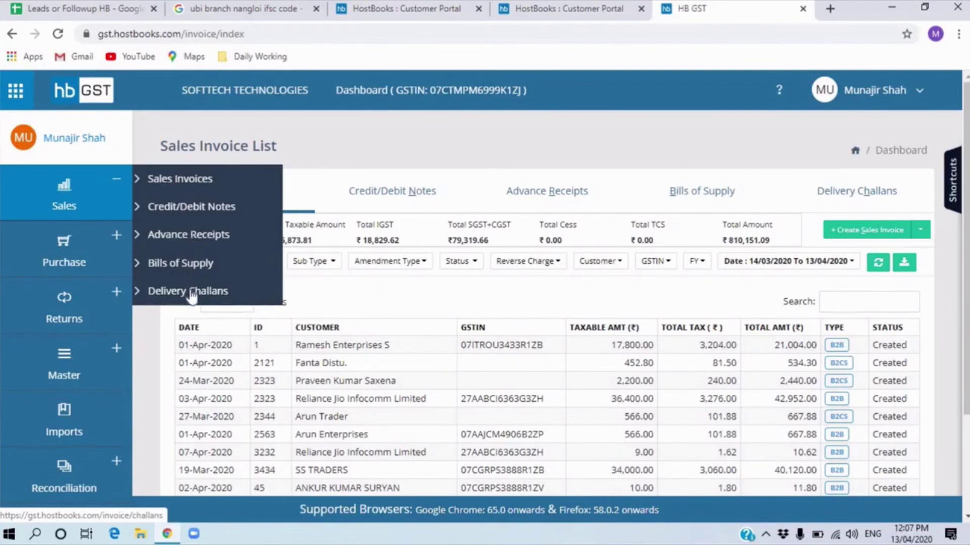
pyautogui.moveTo(106, 257)
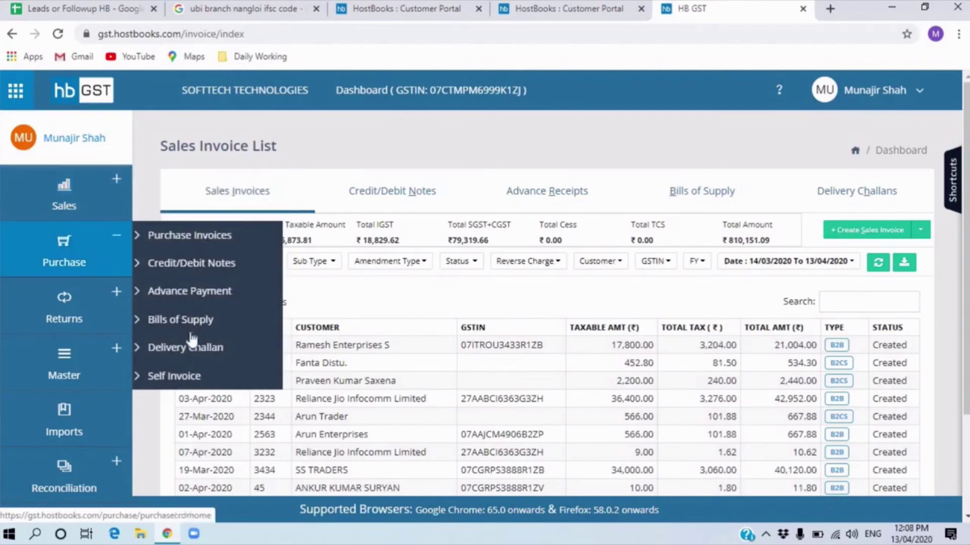
pyautogui.moveTo(121, 313)
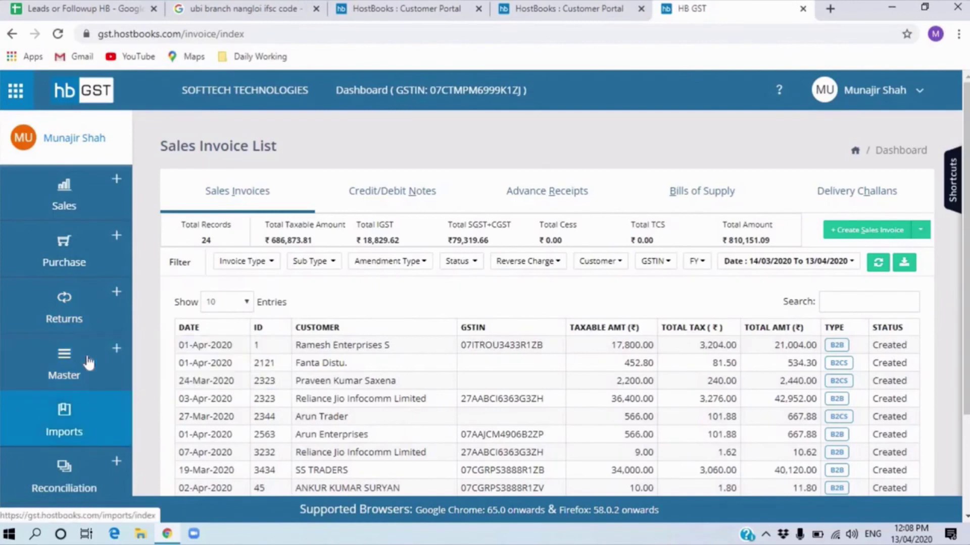
pyautogui.scroll(-1, 87, 363)
pyautogui.moveTo(86, 305)
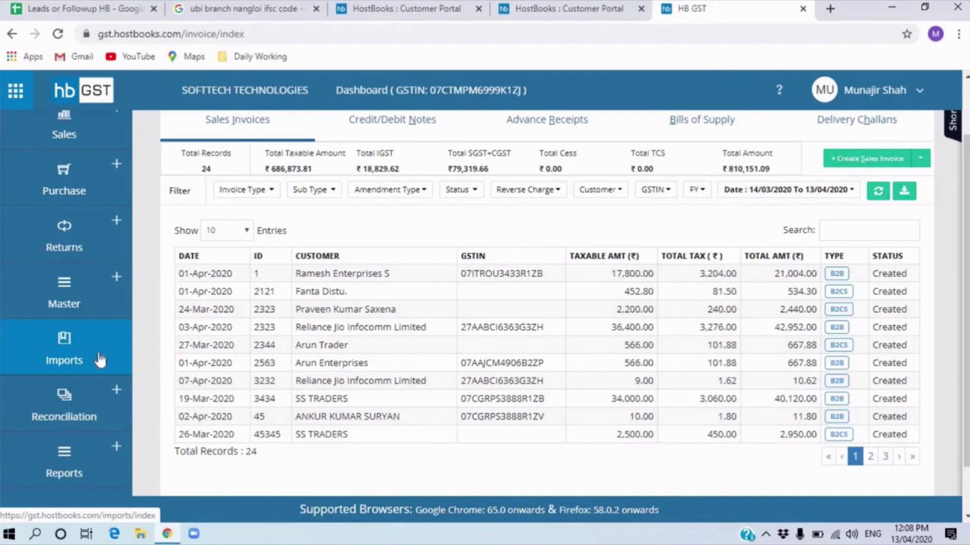
pyautogui.moveTo(104, 409)
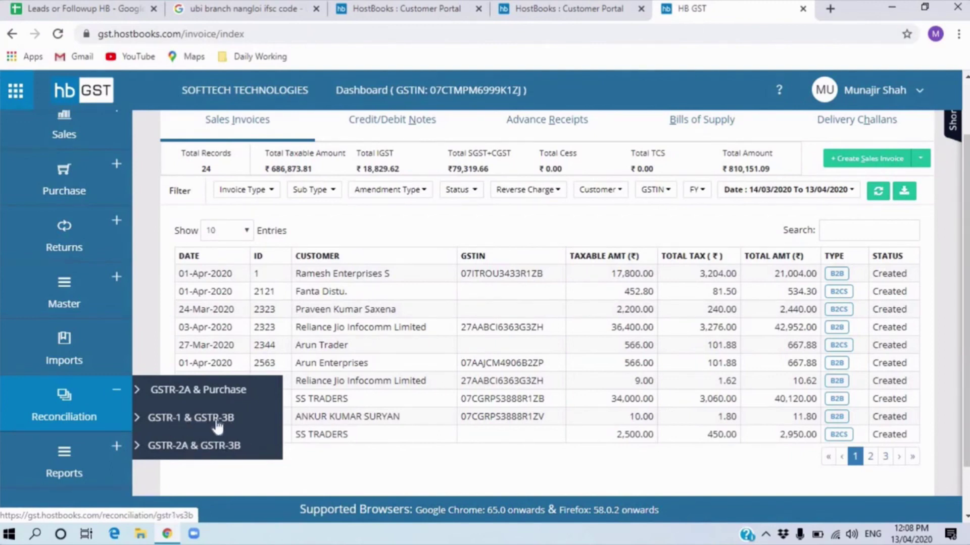
pyautogui.click(88, 472)
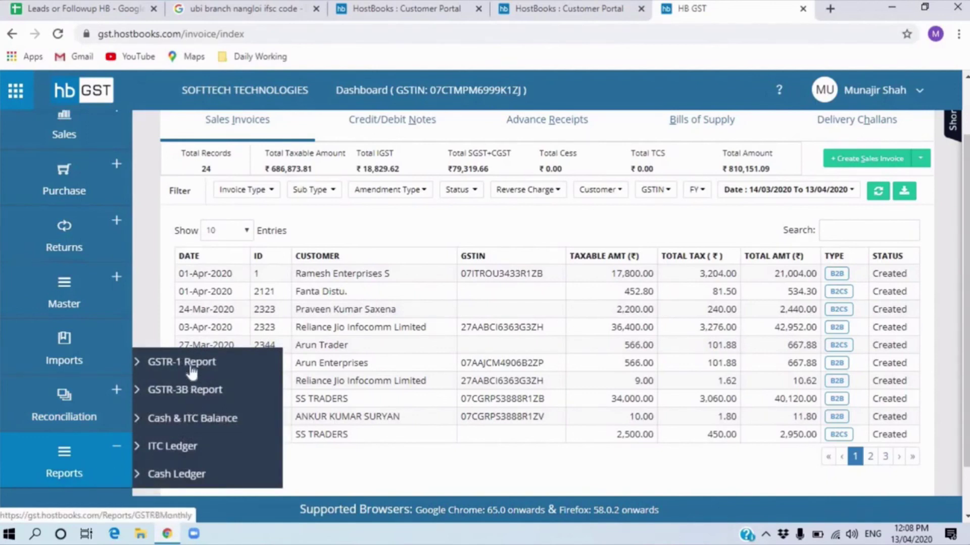
pyautogui.click(91, 475)
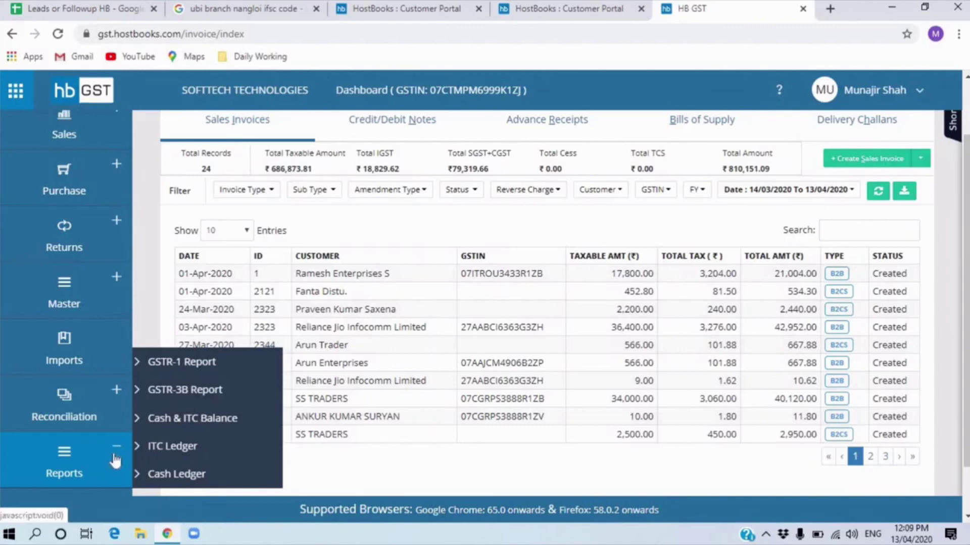
pyautogui.scroll(2, 115, 461)
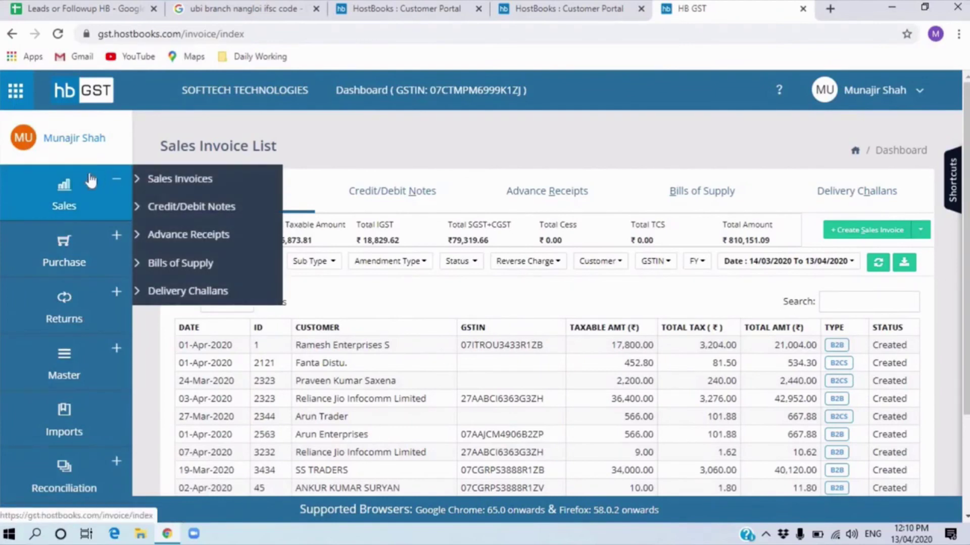
# - Go to Setting from the account menu to see the Sales Invoices series with prefix INV, starting at 1
pyautogui.click(830, 105)
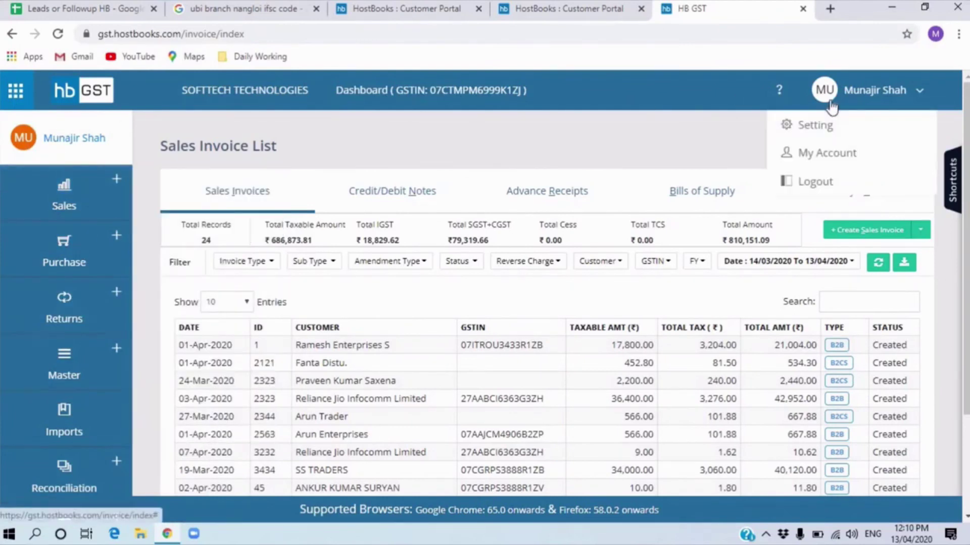
pyautogui.moveTo(99, 312)
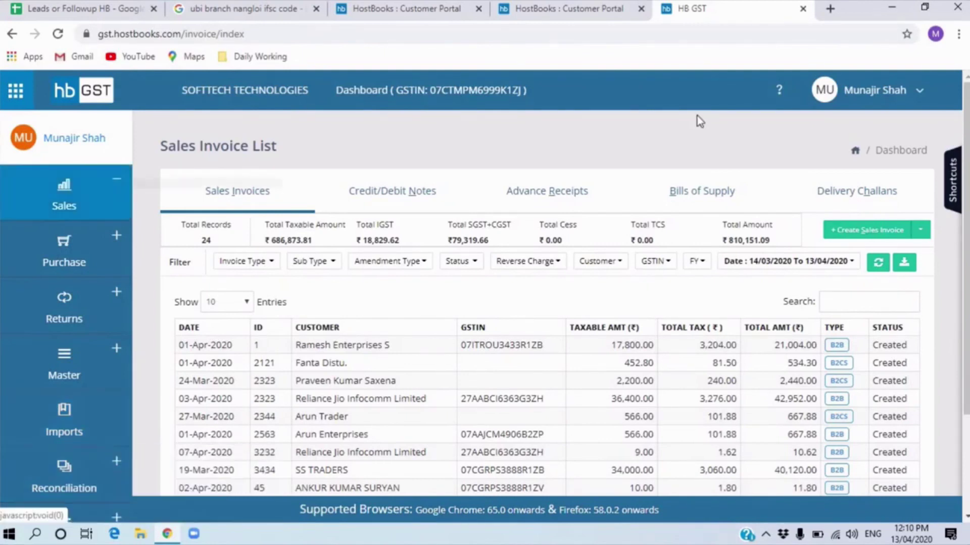
pyautogui.click(878, 94)
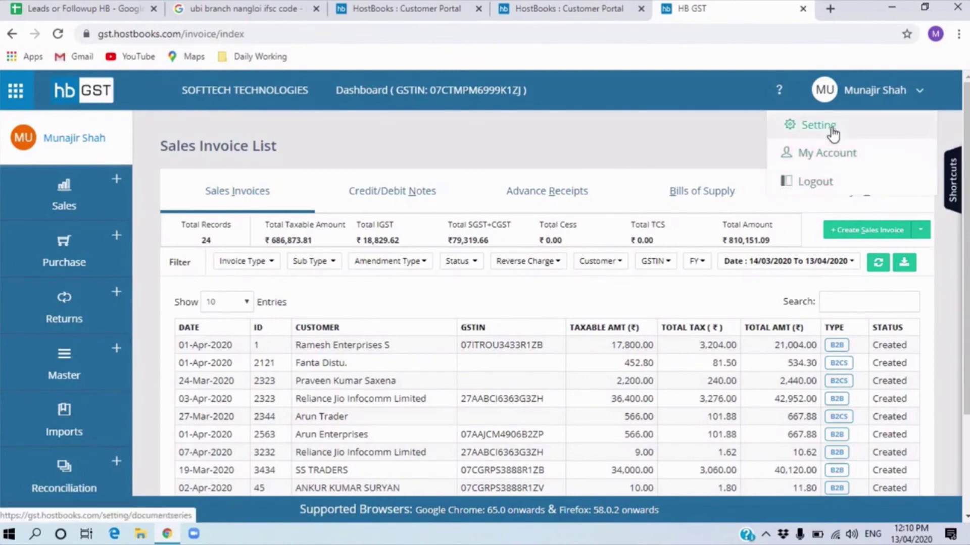
pyautogui.click(832, 130)
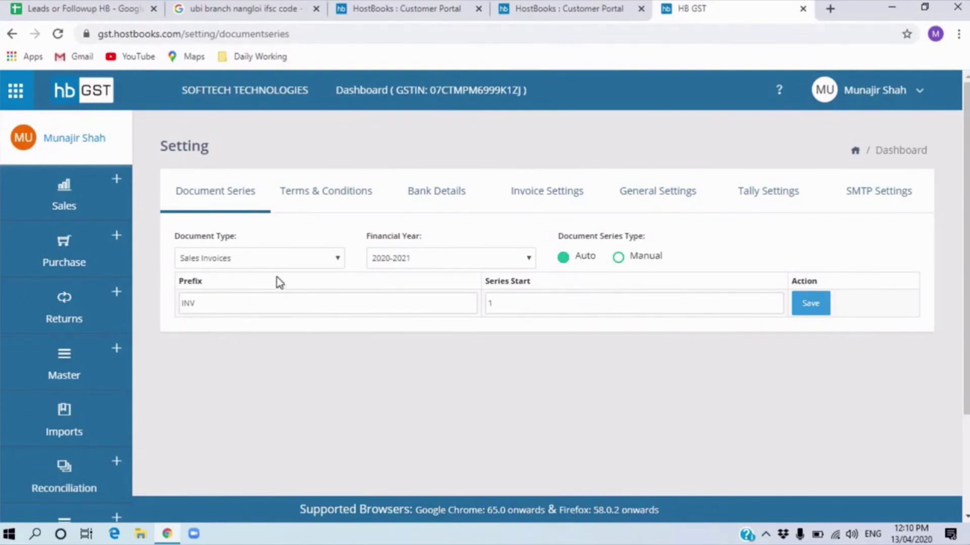
# - View the Sales Advance Receipt numbering series (prefix AR), then go to Terms & Conditions
pyautogui.click(276, 260)
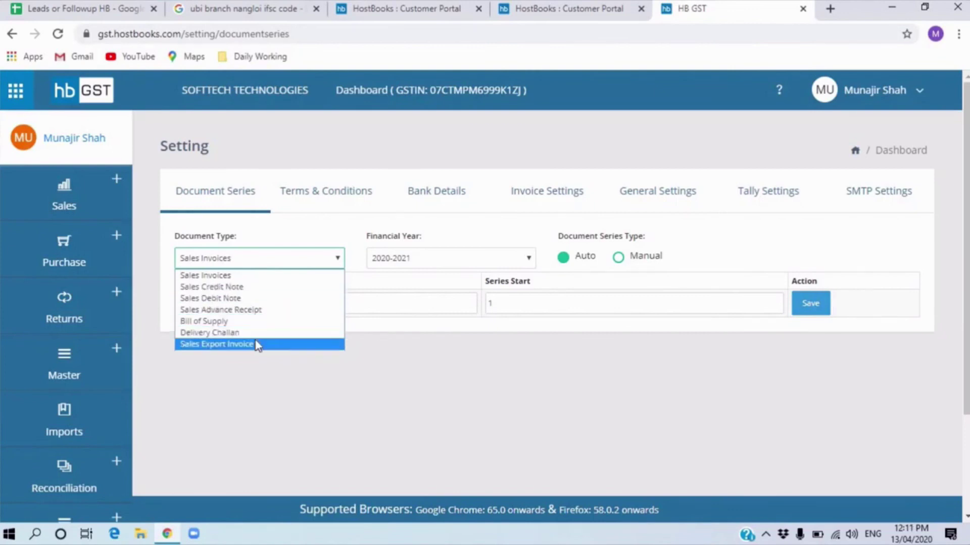
pyautogui.click(252, 311)
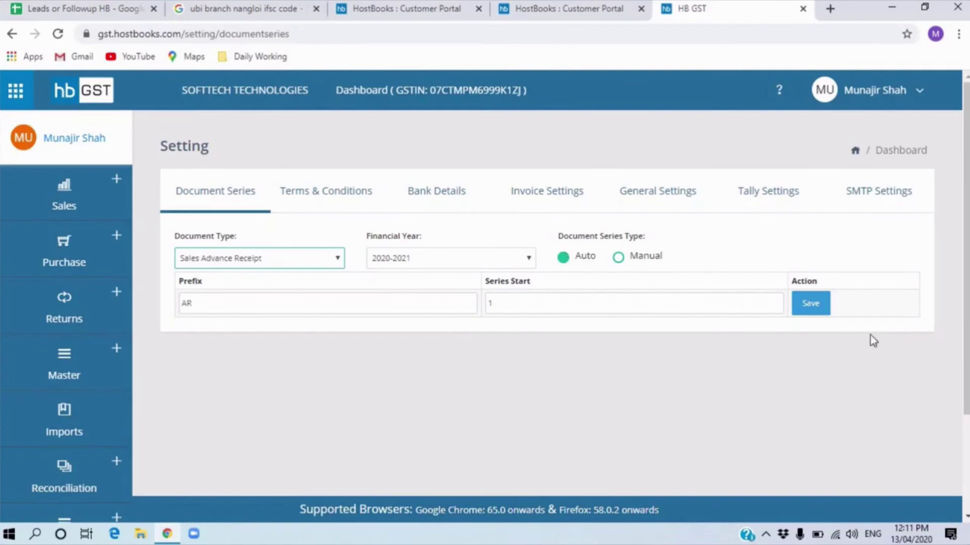
pyautogui.click(341, 198)
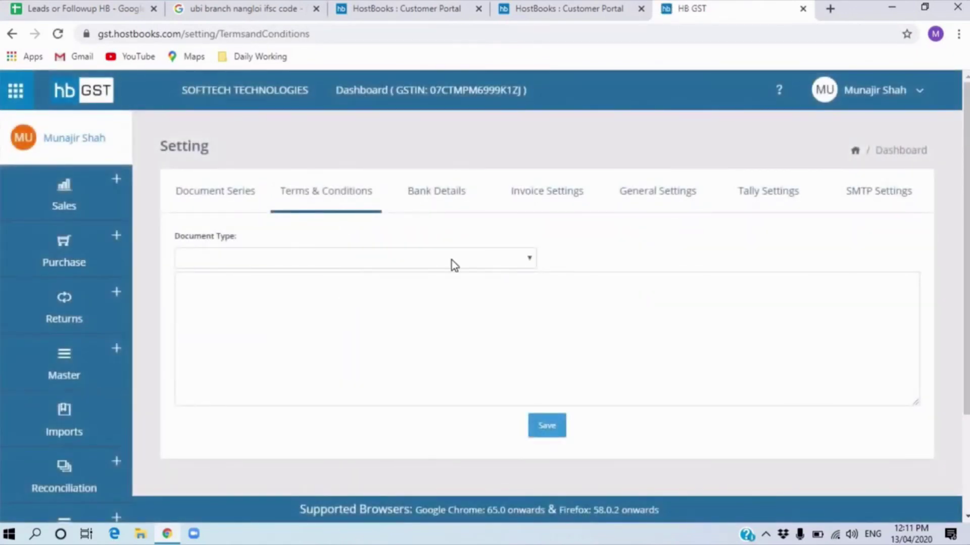
# - Load the Sales Invoices terms and add a new line after the text
pyautogui.click(453, 261)
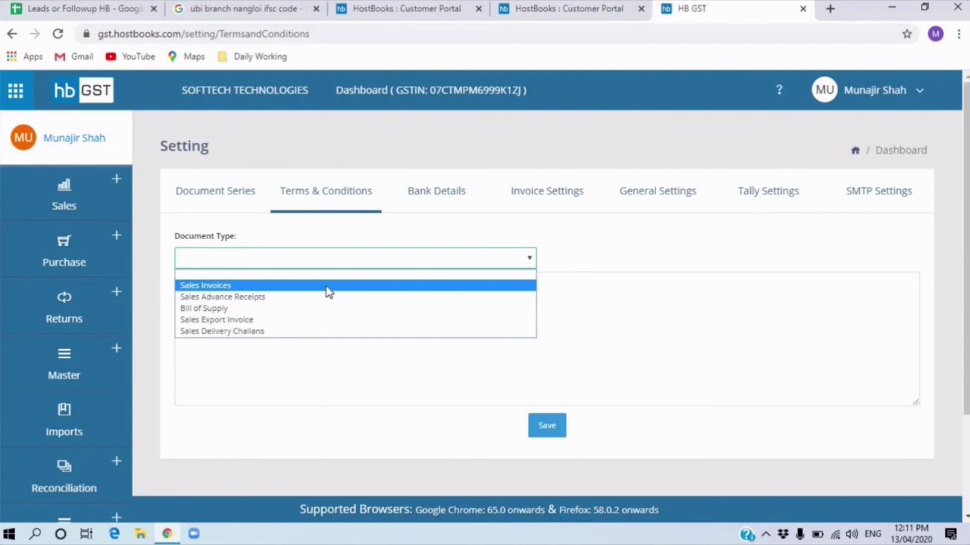
pyautogui.click(243, 286)
pyautogui.click(383, 318)
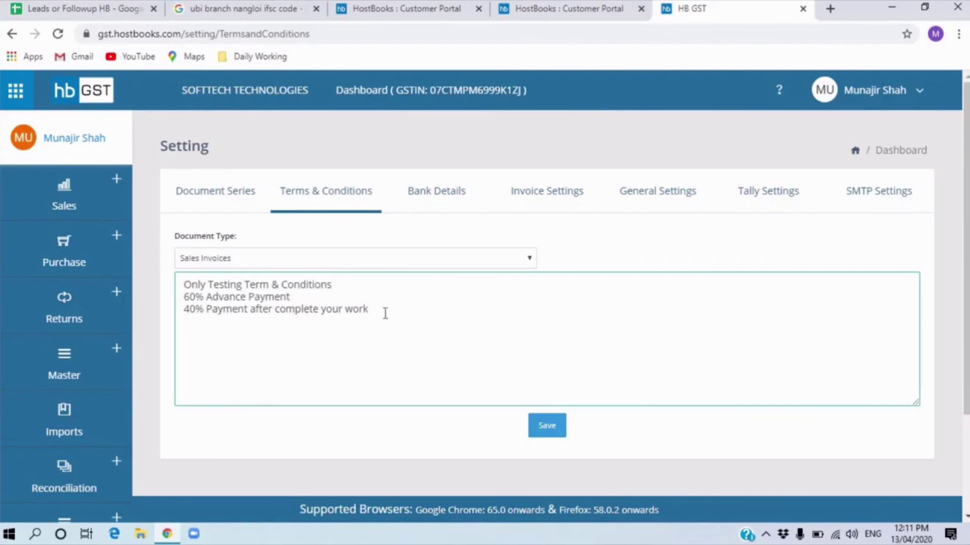
pyautogui.press('Return')
# - View the Sales Advance Receipt and Bill of Supply terms, then go to Bank Details
pyautogui.click(305, 258)
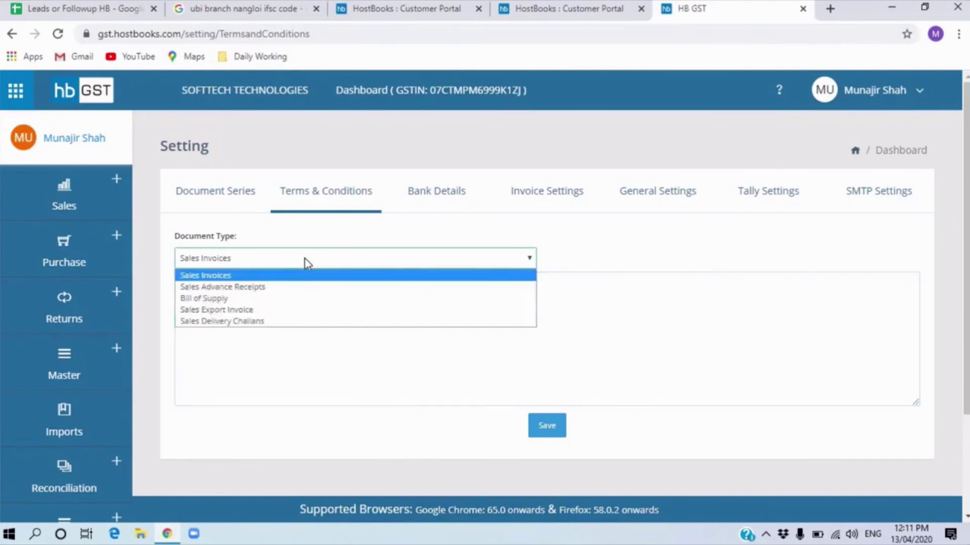
pyautogui.click(305, 287)
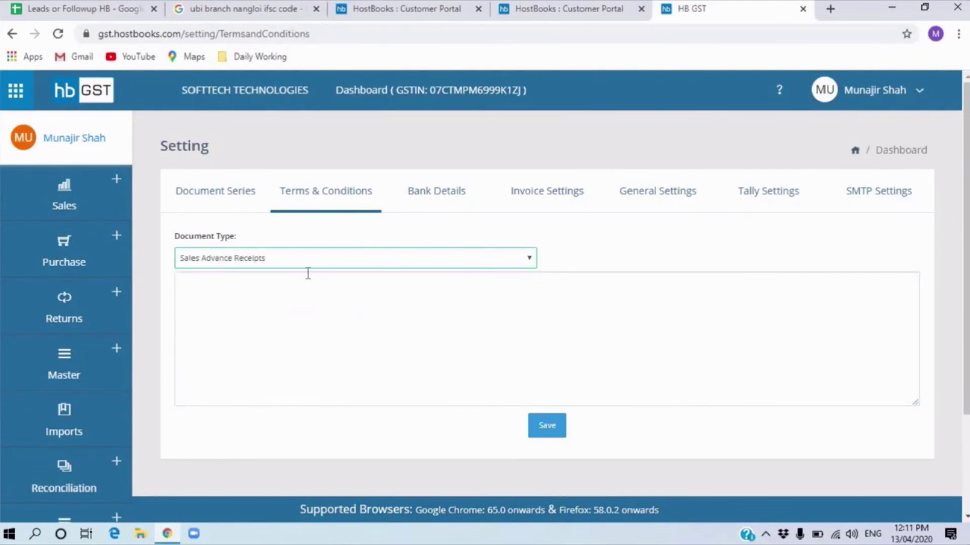
pyautogui.click(310, 259)
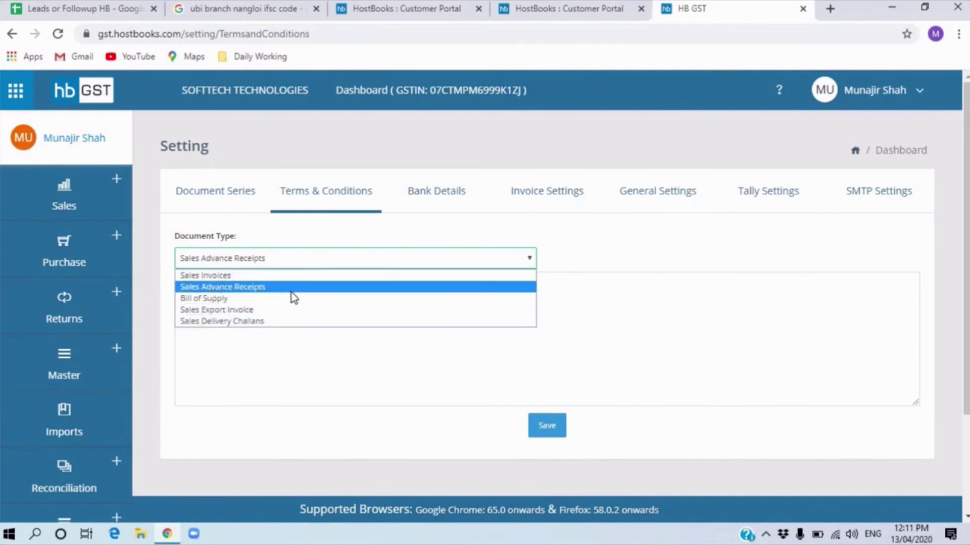
pyautogui.click(292, 287)
pyautogui.click(293, 259)
pyautogui.click(293, 296)
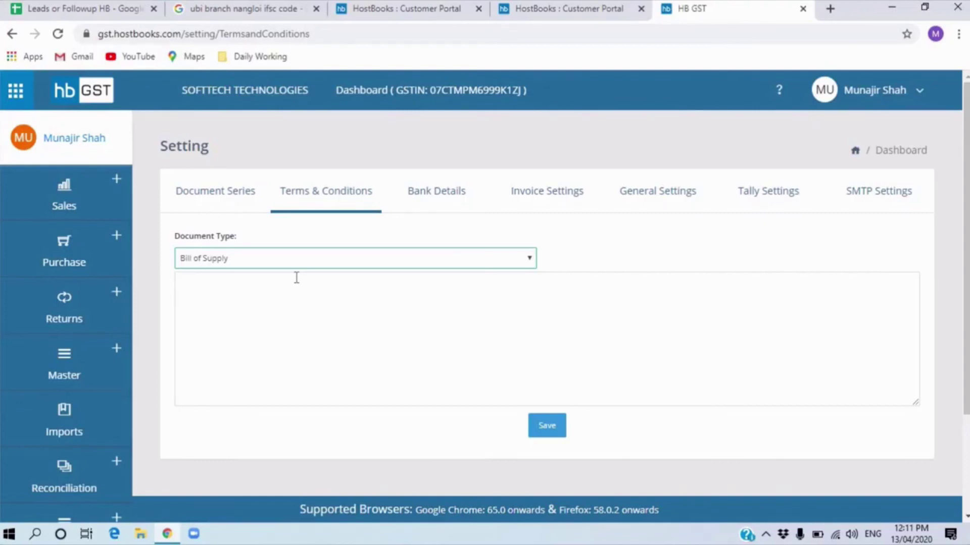
pyautogui.click(452, 196)
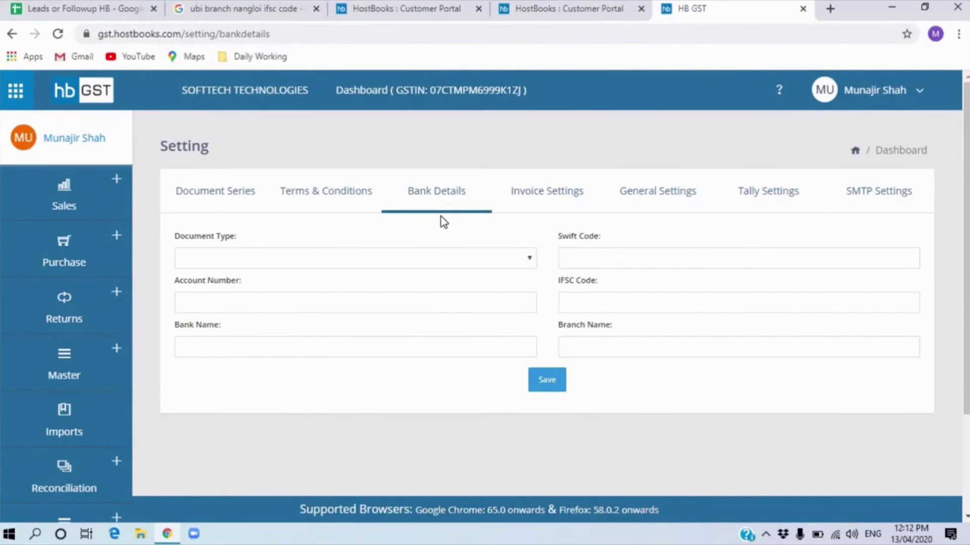
# - Check the Sales Invoices bank details (Union Bank of India, New Delhi) field by field, then go to Invoice Settings
pyautogui.click(263, 266)
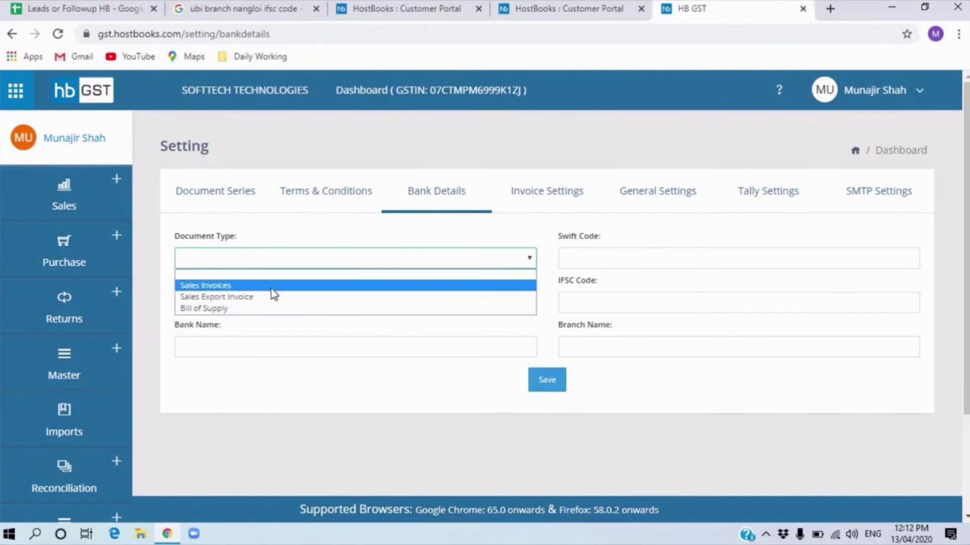
pyautogui.click(271, 288)
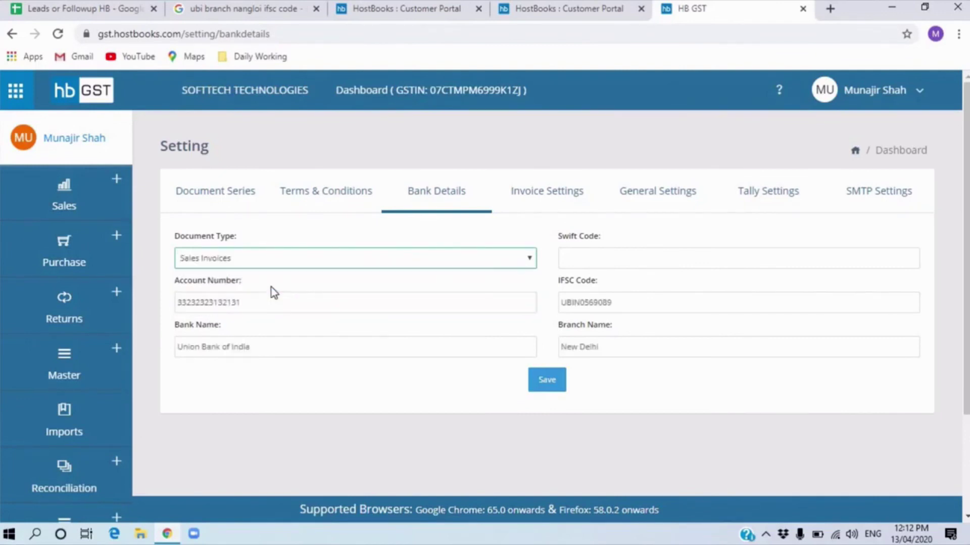
pyautogui.click(255, 261)
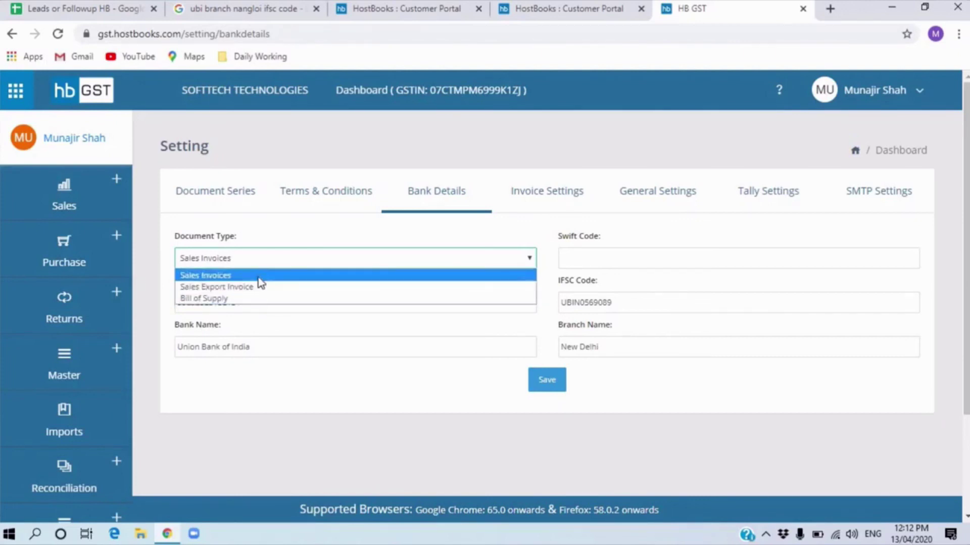
pyautogui.click(258, 277)
pyautogui.click(246, 309)
pyautogui.click(251, 347)
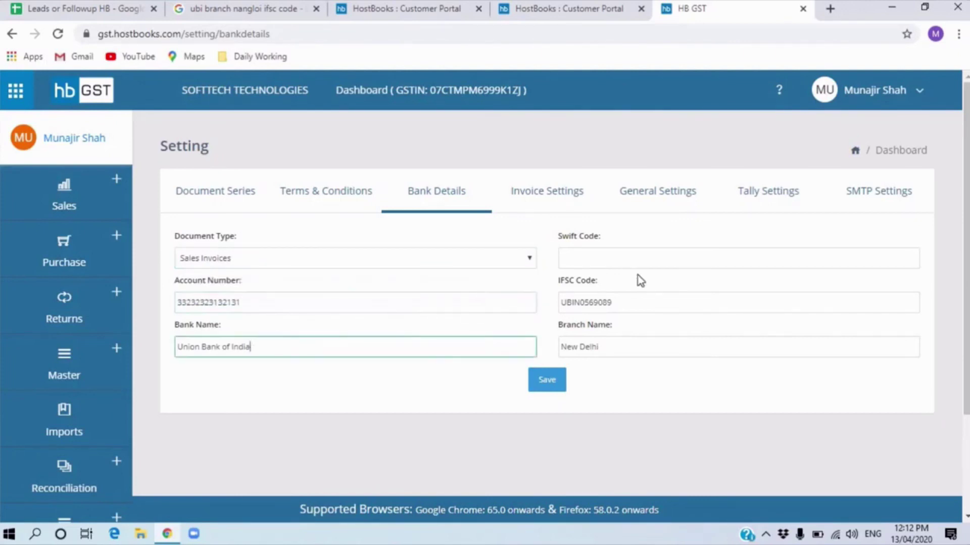
pyautogui.click(630, 302)
pyautogui.click(632, 351)
pyautogui.click(437, 345)
pyautogui.click(431, 298)
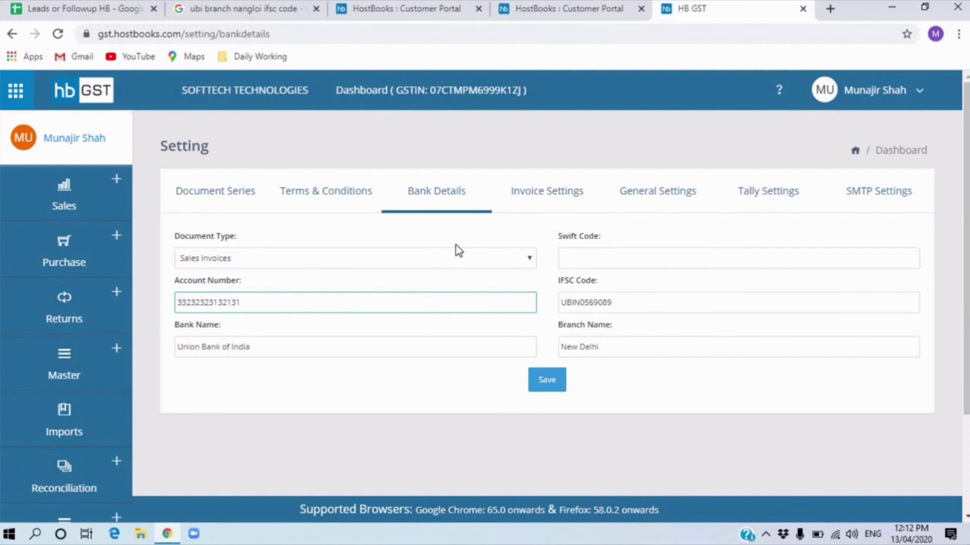
pyautogui.click(553, 200)
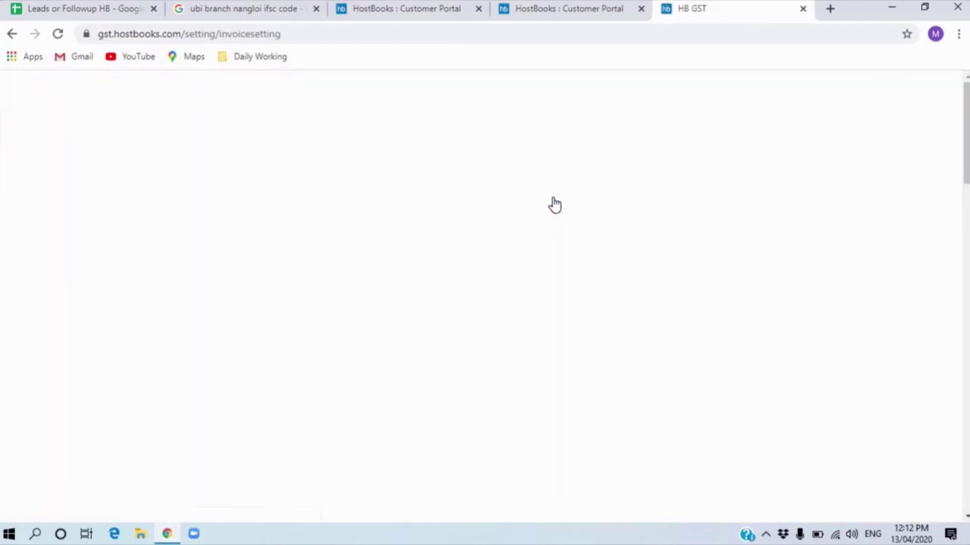
# - Scroll through all the invoice settings, then show General Settings with GSTIN Validation ticked
pyautogui.scroll(-2, 527, 309)
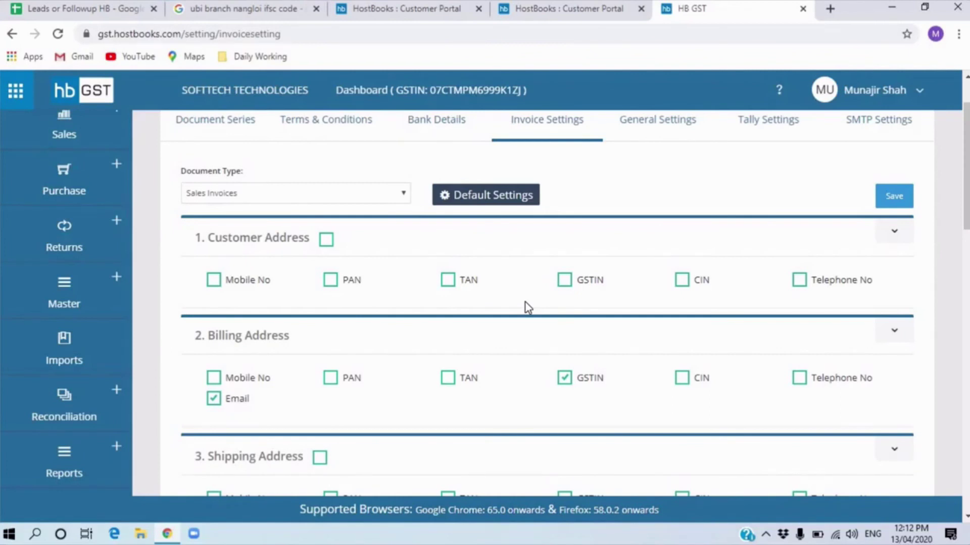
pyautogui.scroll(-5, 487, 307)
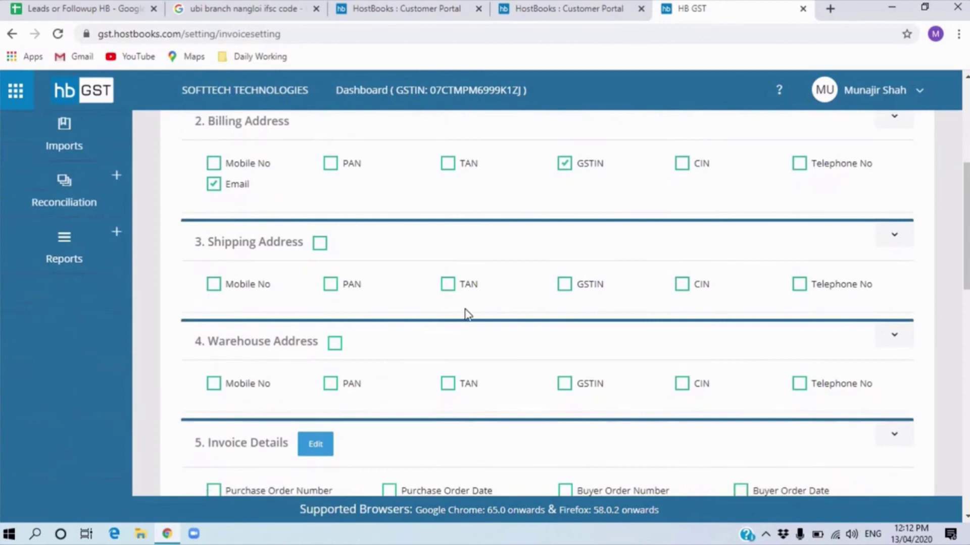
pyautogui.scroll(-6, 396, 363)
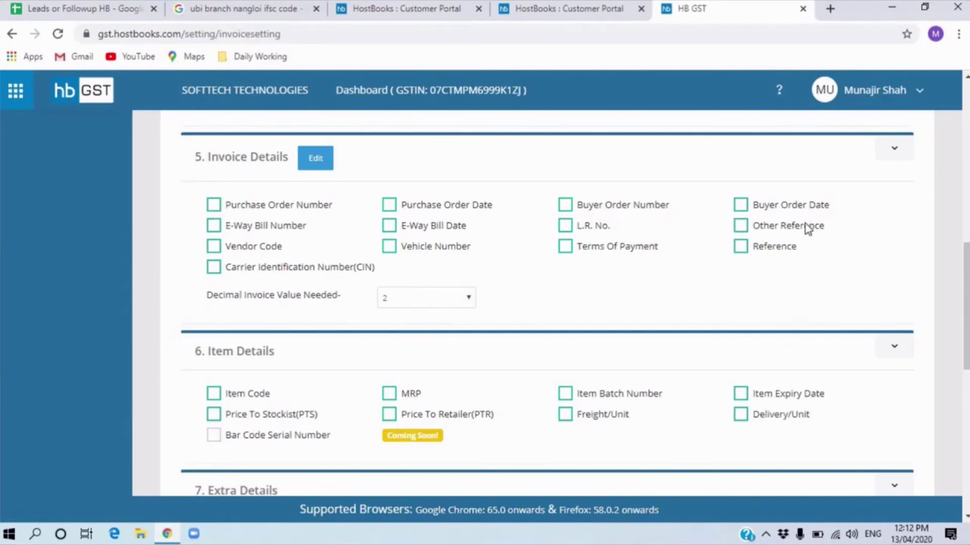
pyautogui.scroll(-1, 313, 389)
pyautogui.scroll(-1, 303, 371)
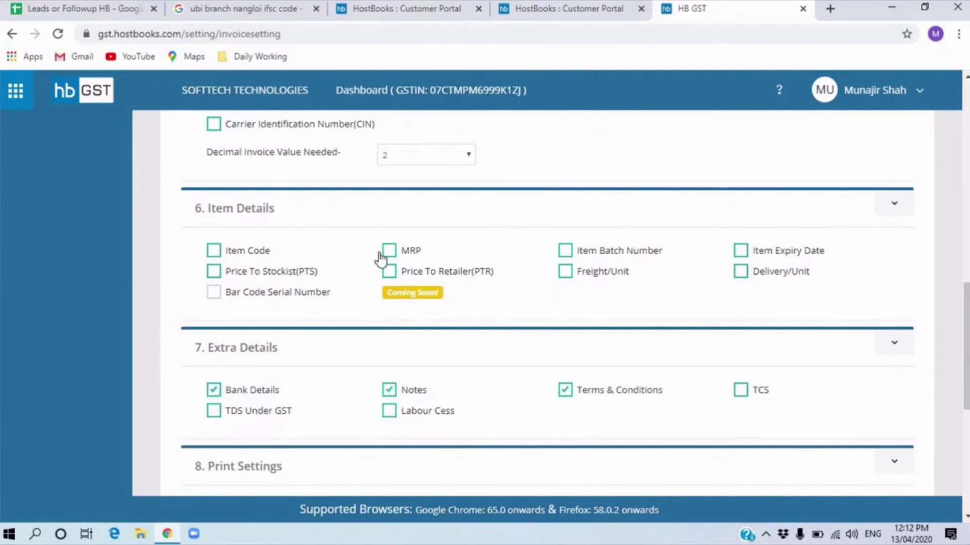
pyautogui.scroll(-3, 229, 350)
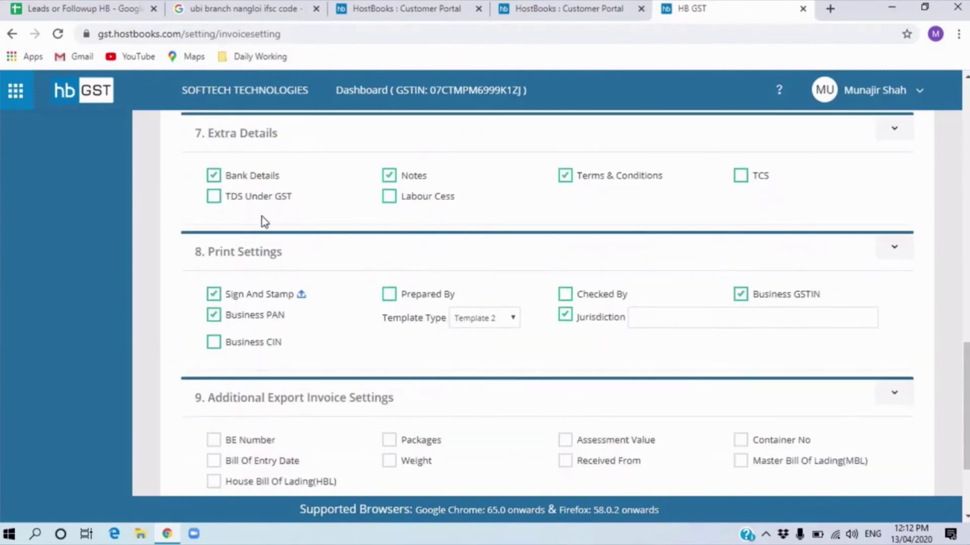
pyautogui.scroll(1, 211, 224)
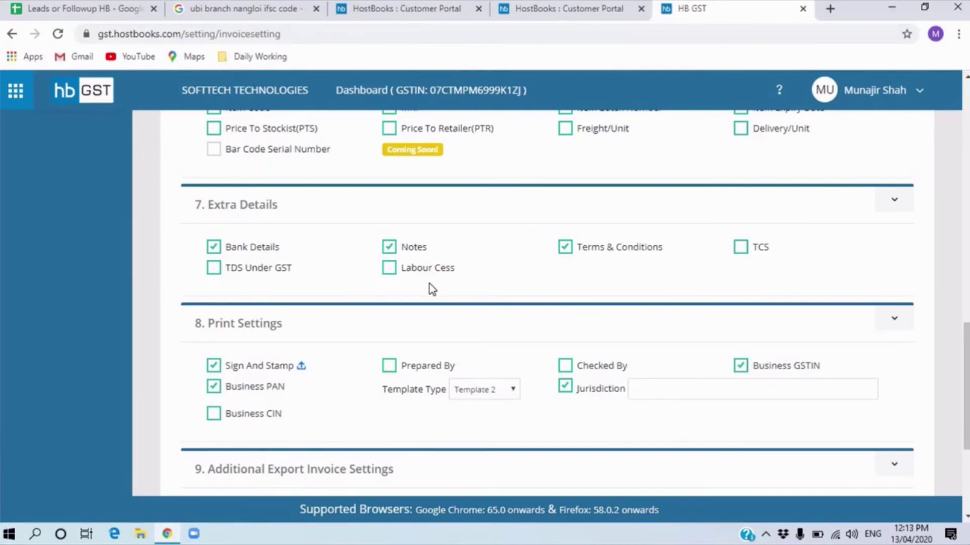
pyautogui.scroll(-1, 428, 288)
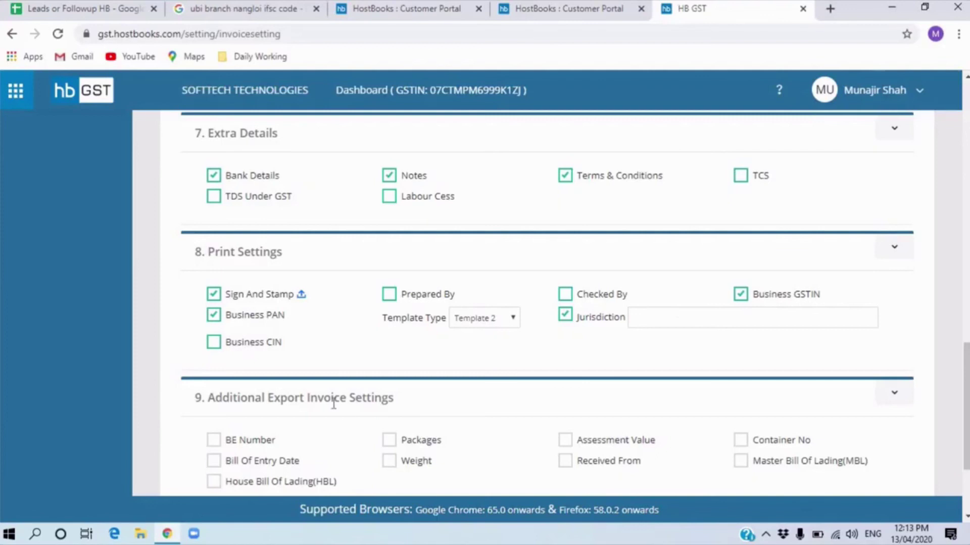
pyautogui.scroll(-2, 330, 406)
pyautogui.scroll(-1, 326, 405)
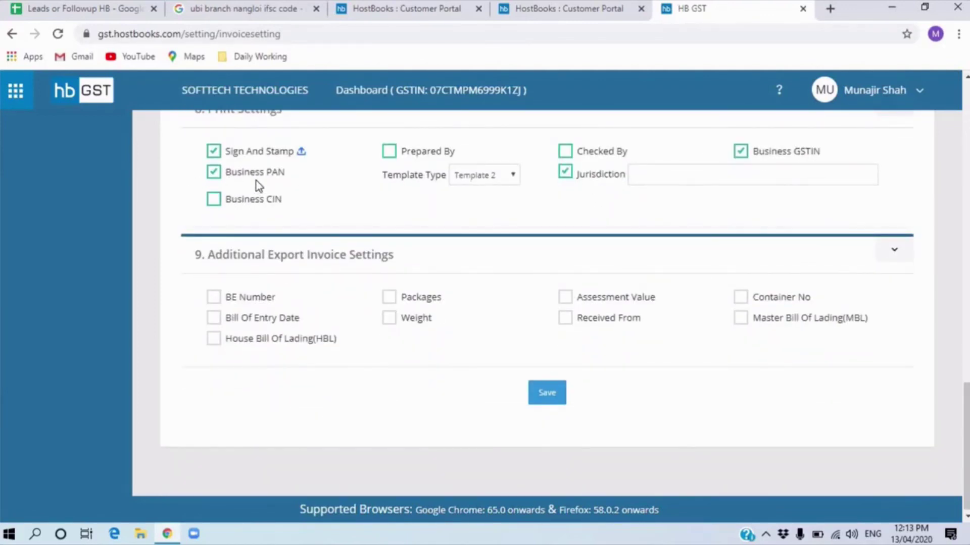
pyautogui.scroll(-1, 257, 332)
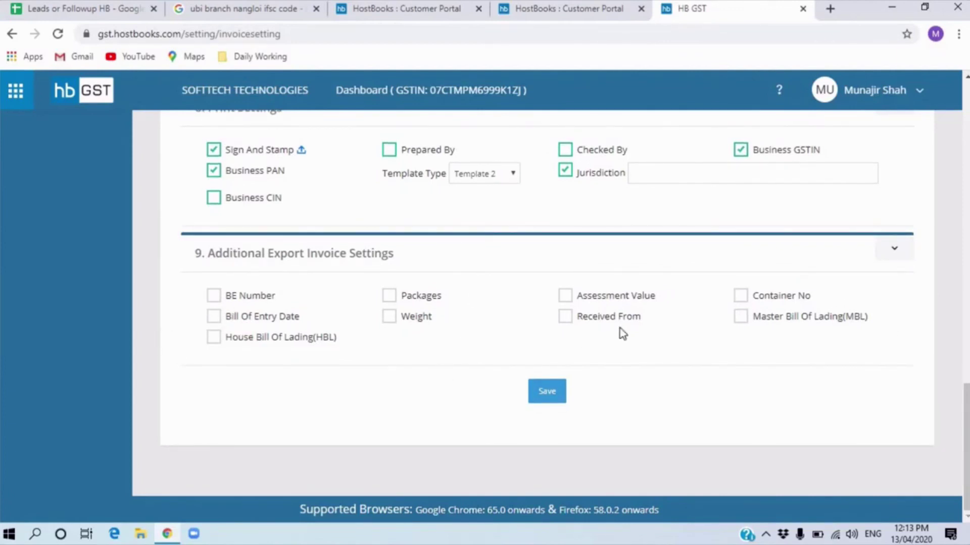
pyautogui.scroll(15, 523, 401)
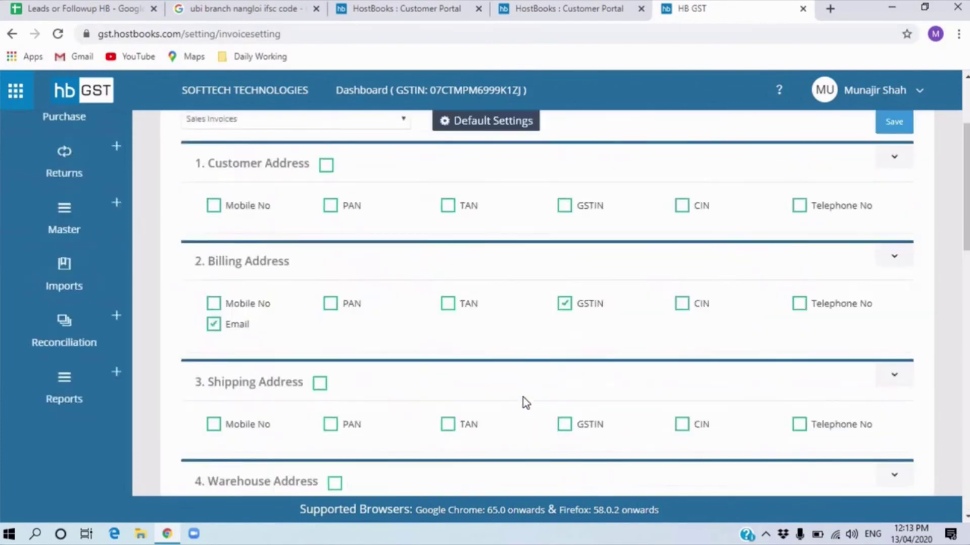
pyautogui.scroll(3, 522, 397)
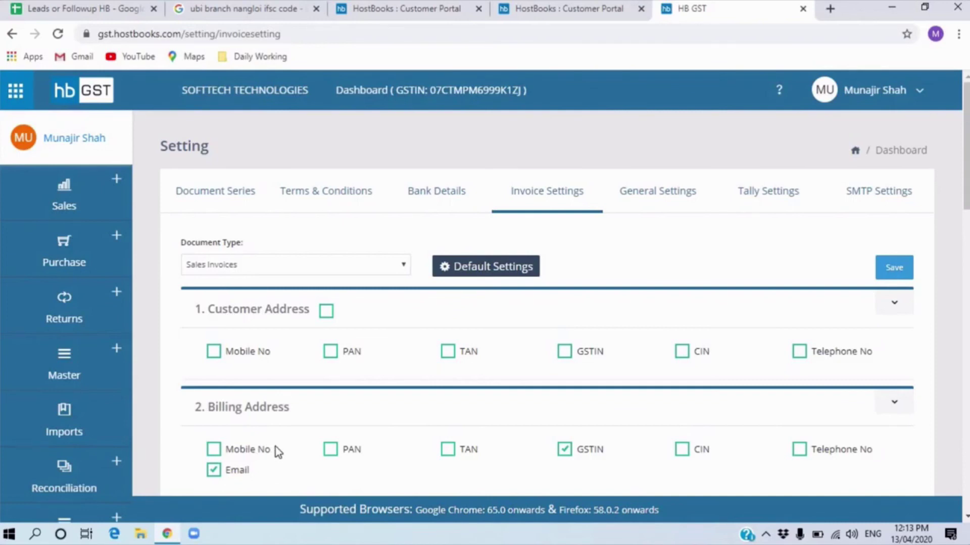
pyautogui.click(676, 192)
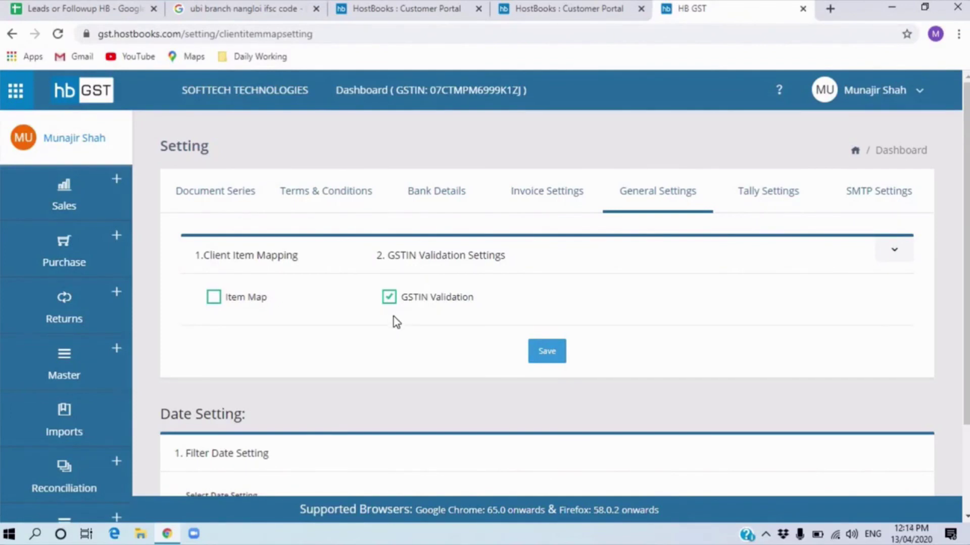
pyautogui.scroll(-2, 397, 323)
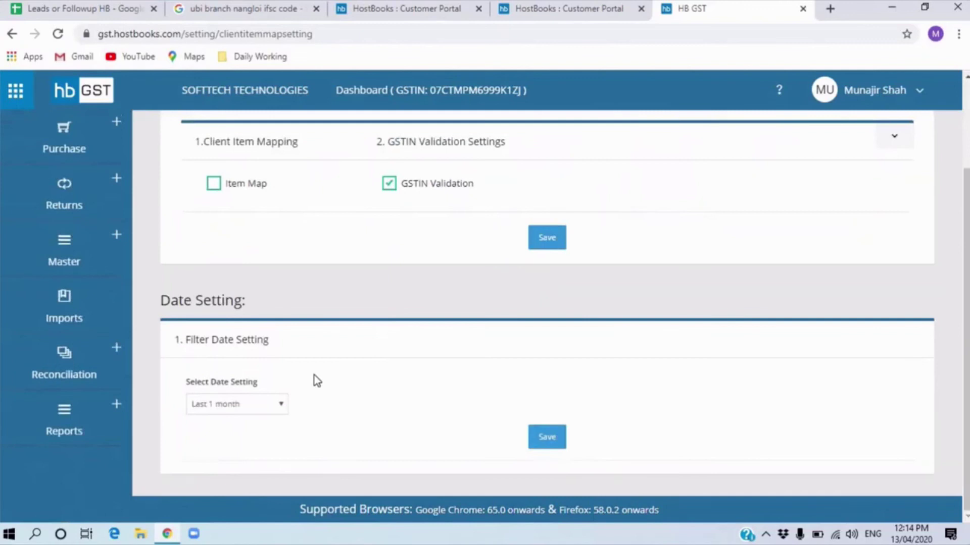
pyautogui.scroll(2, 553, 349)
# - Check the Tally settings, keeping upload start date 01/04/2019 and batch size 20 unchanged
pyautogui.click(766, 203)
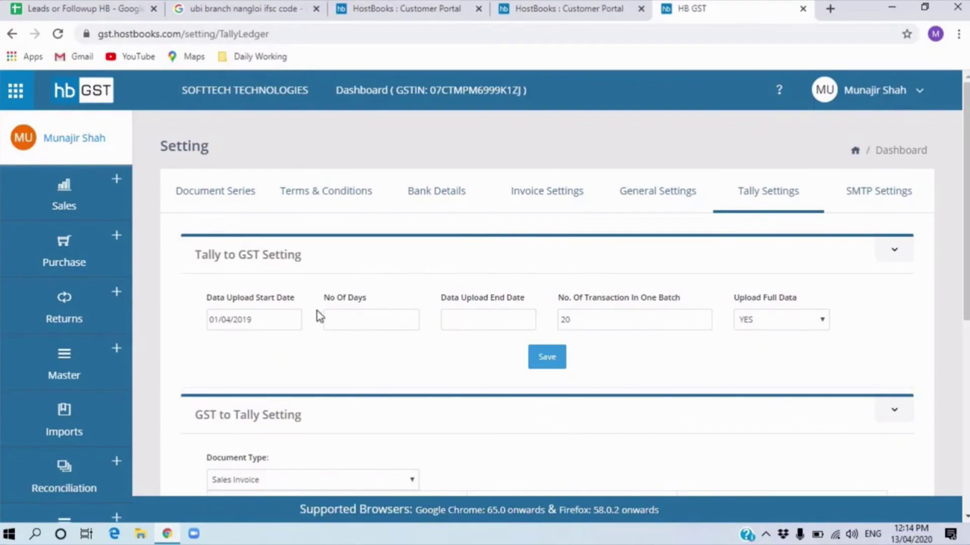
pyautogui.click(273, 327)
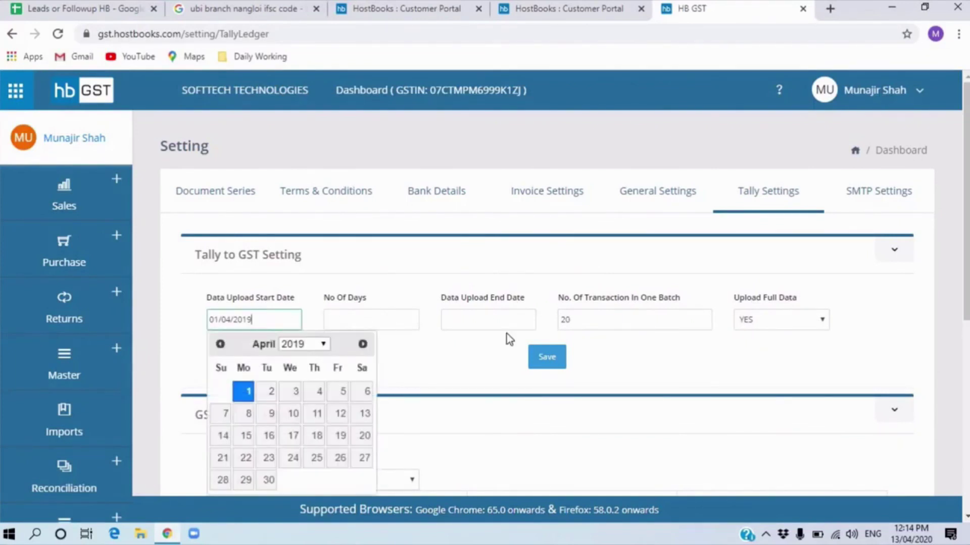
pyautogui.click(669, 342)
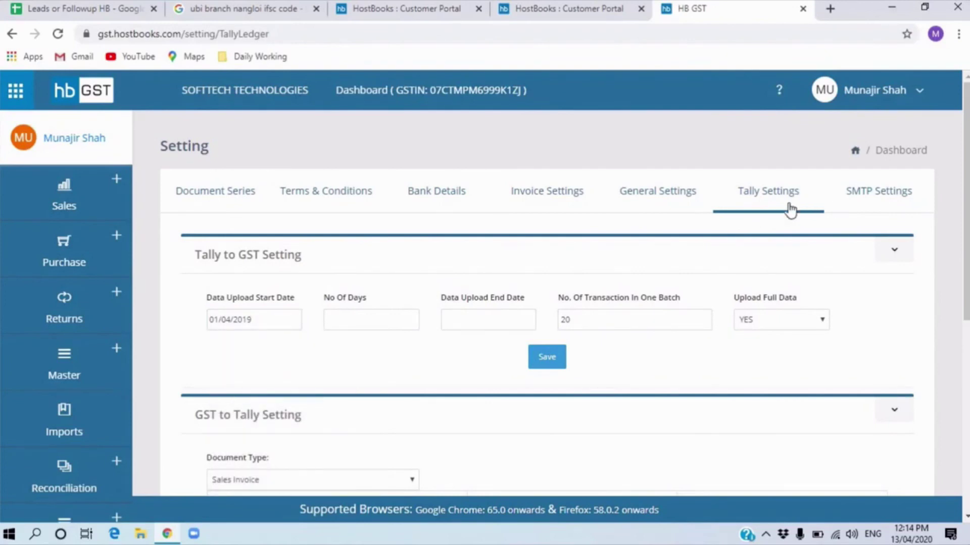
pyautogui.click(231, 321)
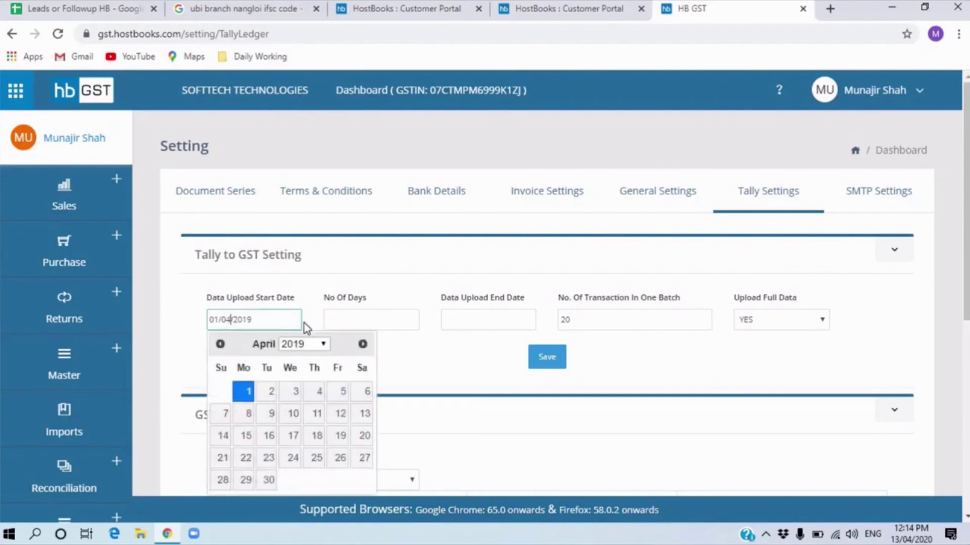
pyautogui.click(455, 359)
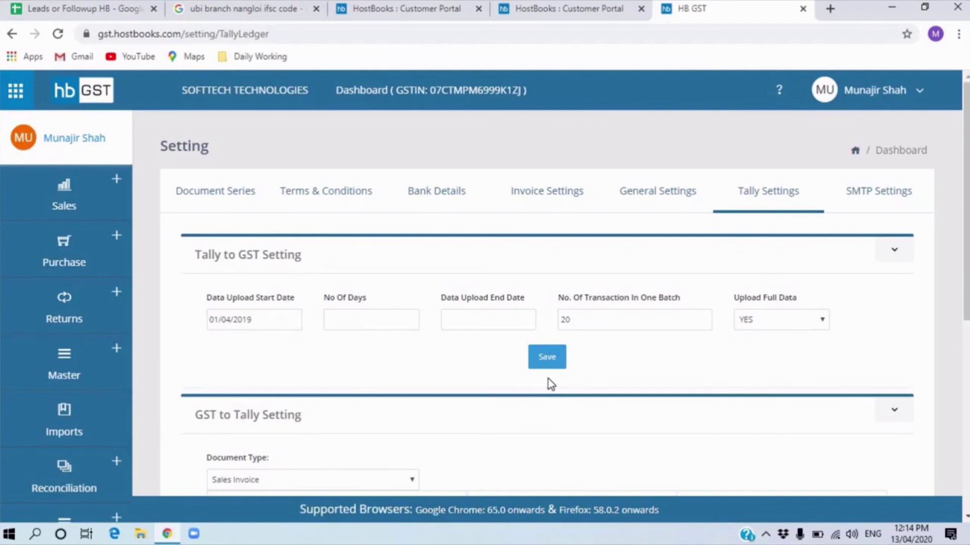
pyautogui.click(874, 195)
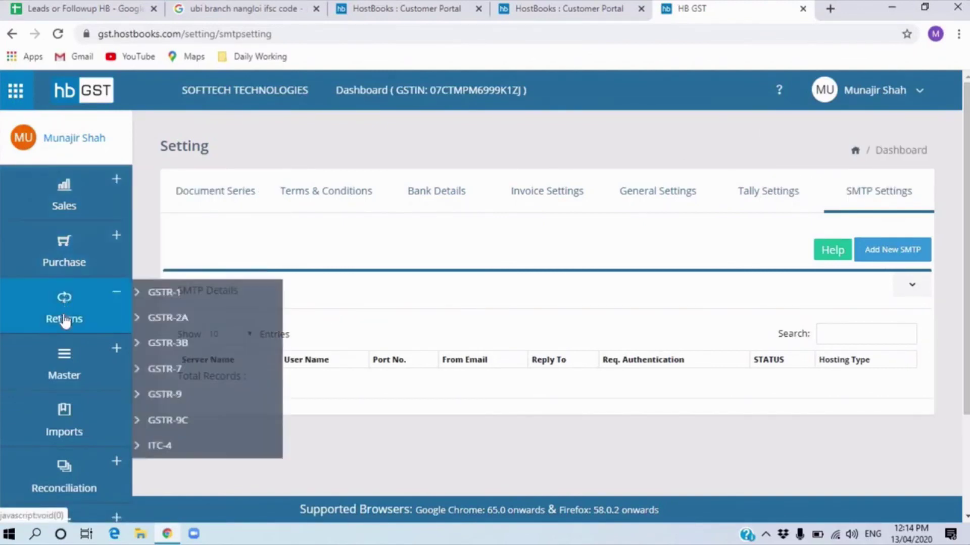
# - Look over the empty SMTP Details list and the sidebar menus
pyautogui.moveTo(100, 204)
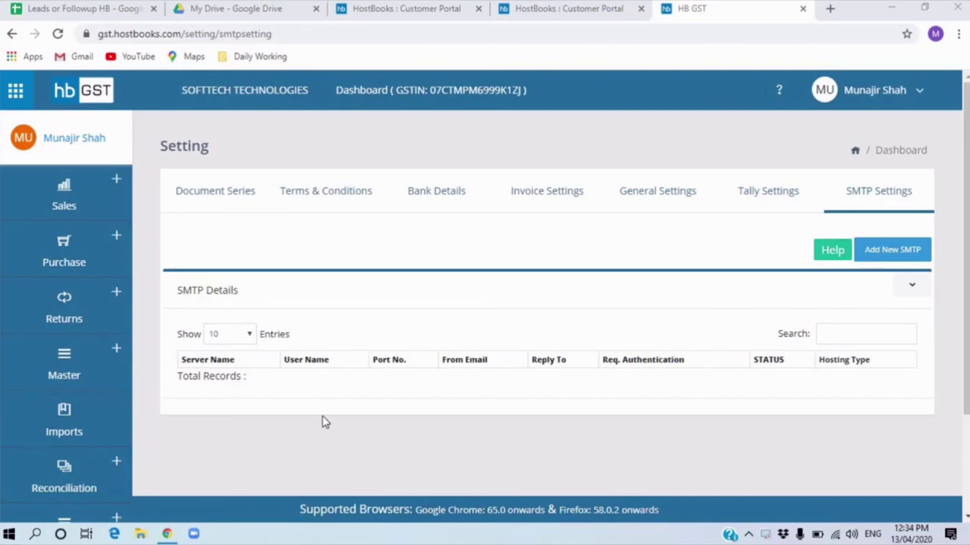
# - Go to Master > Items to list the 12 active items, including Testing Product and DAIKIN AC
pyautogui.click(83, 372)
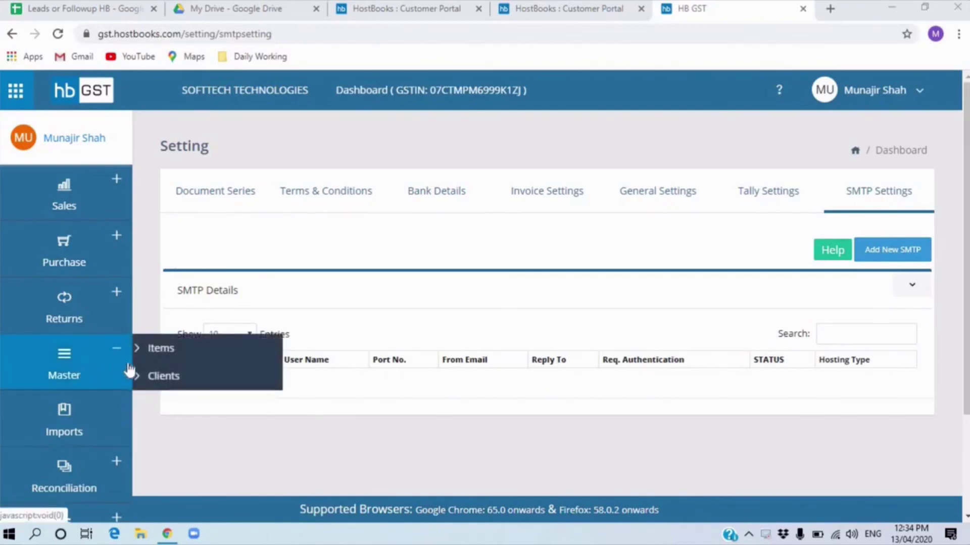
pyautogui.click(164, 376)
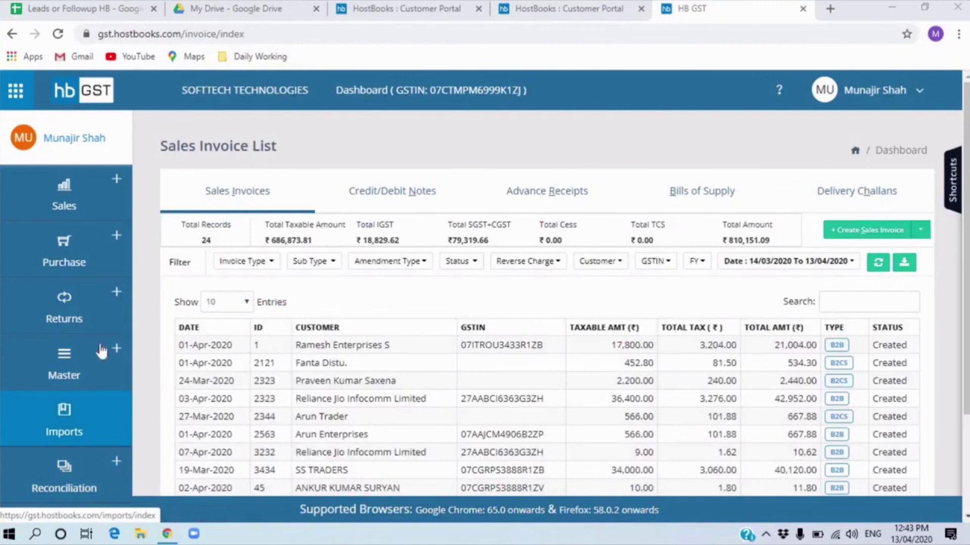
pyautogui.moveTo(101, 351)
pyautogui.click(158, 351)
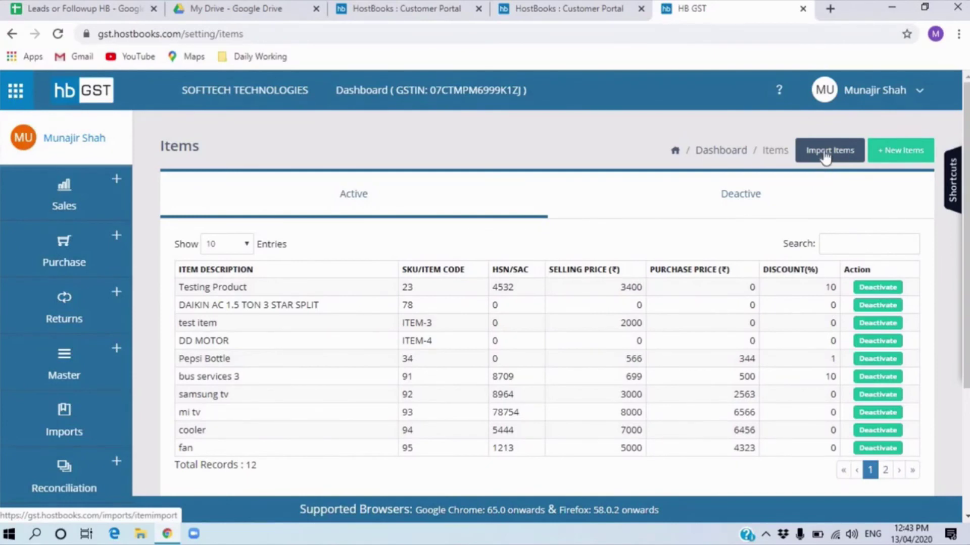
pyautogui.click(825, 154)
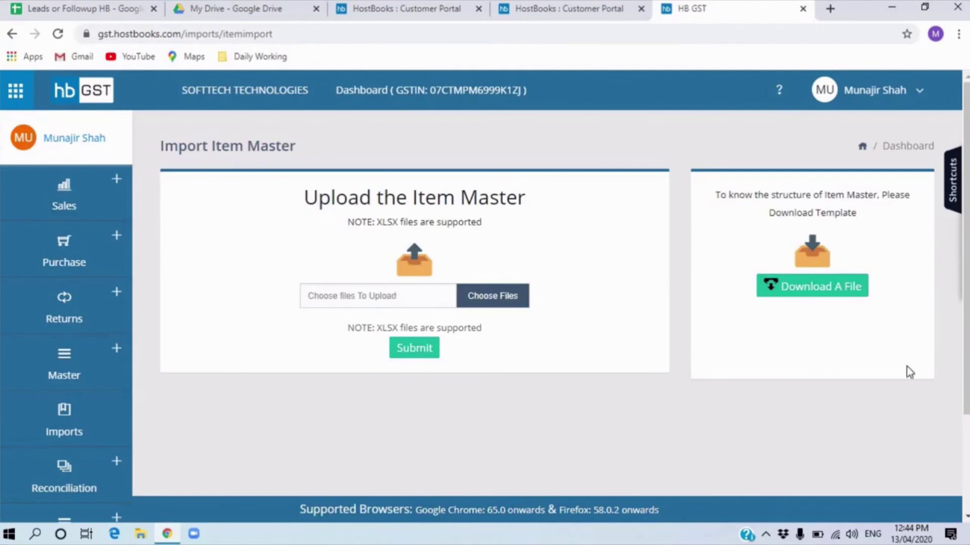
pyautogui.click(98, 378)
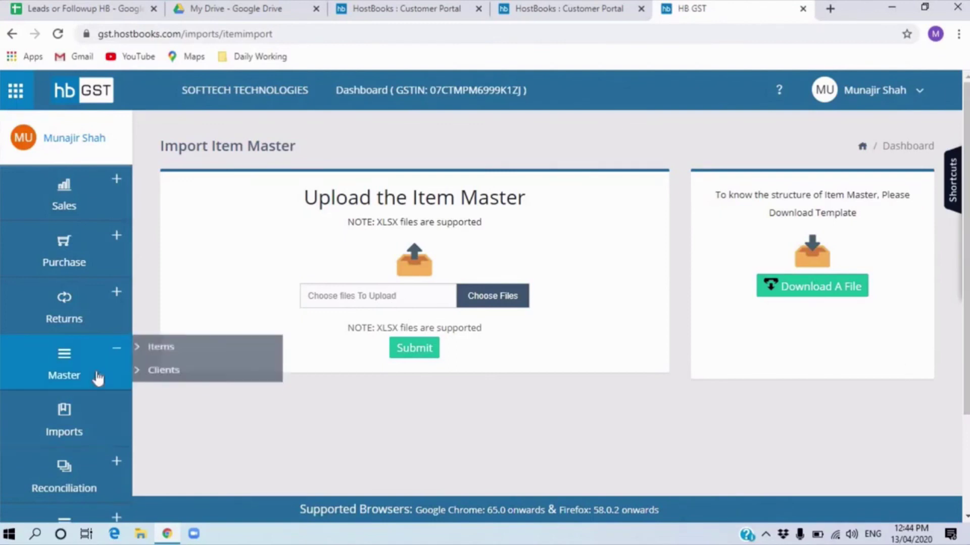
pyautogui.click(180, 360)
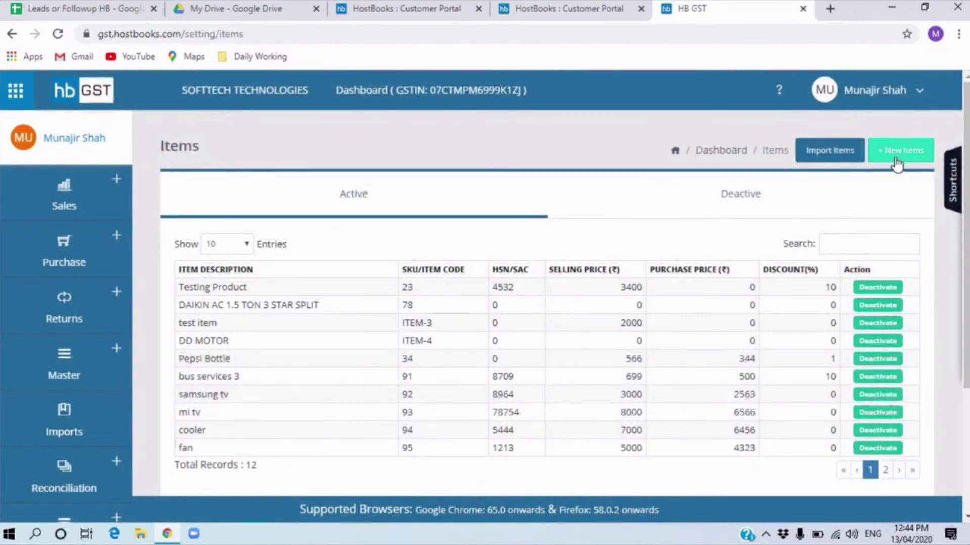
# - Start a new item named Water Bottle with SKU code 2566
pyautogui.click(904, 154)
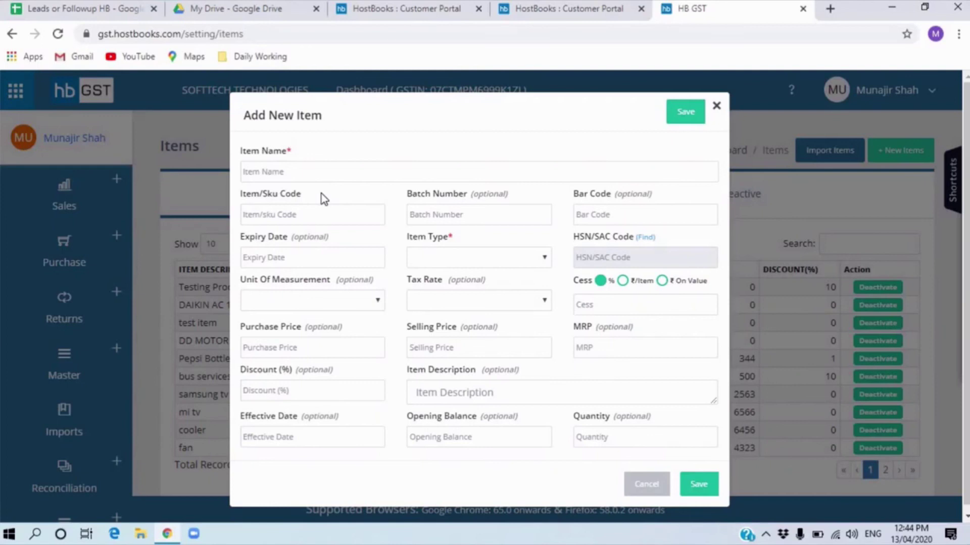
pyautogui.click(319, 171)
pyautogui.write('Water B')
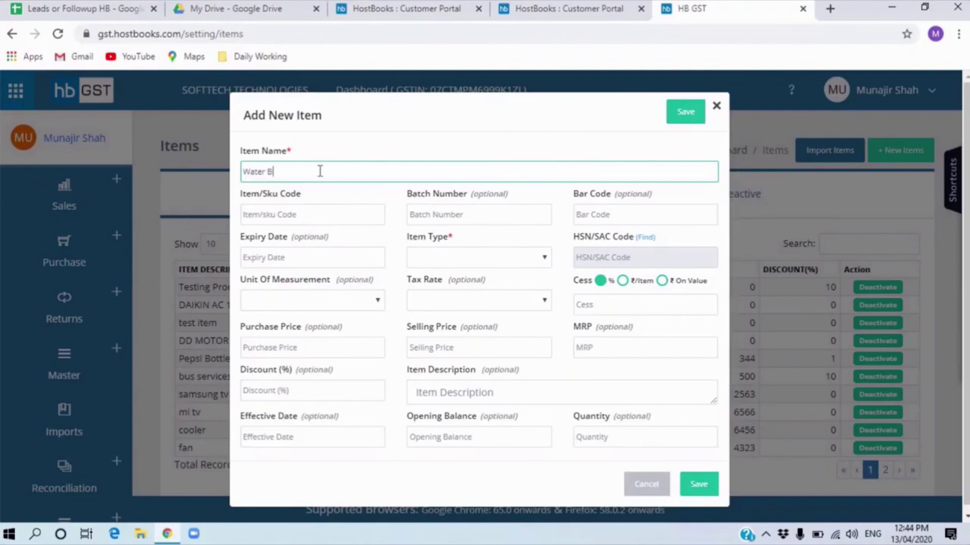
pyautogui.write('ottle')
pyautogui.click(329, 207)
pyautogui.write('2566')
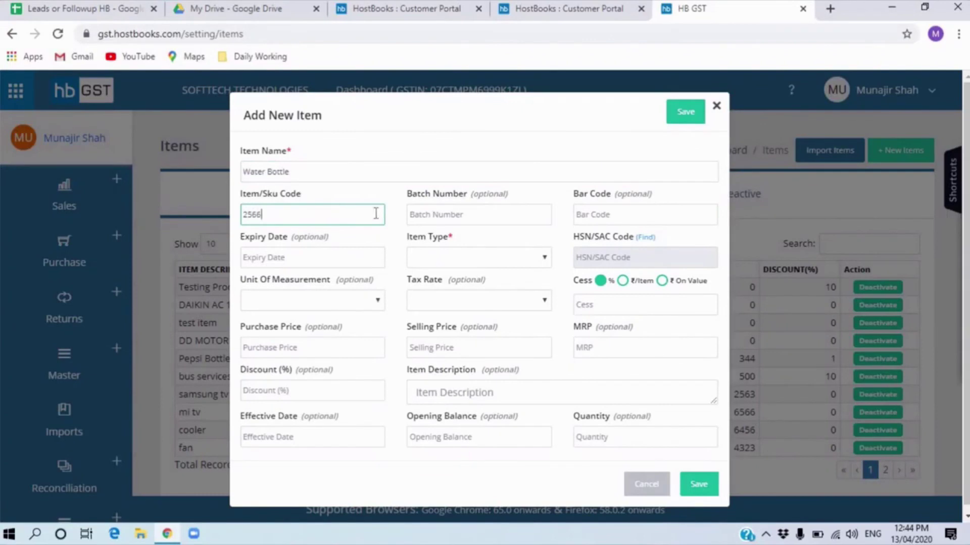
pyautogui.click(473, 211)
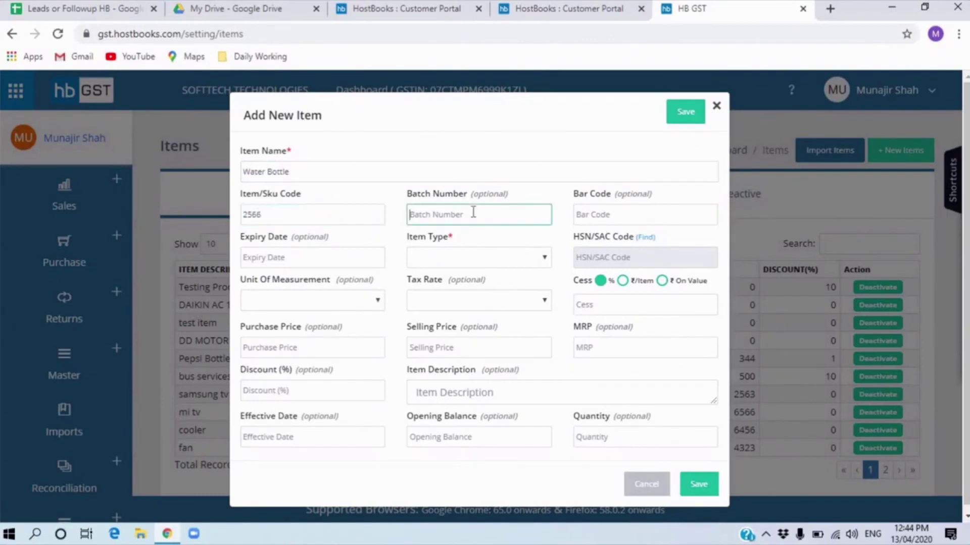
pyautogui.click(627, 212)
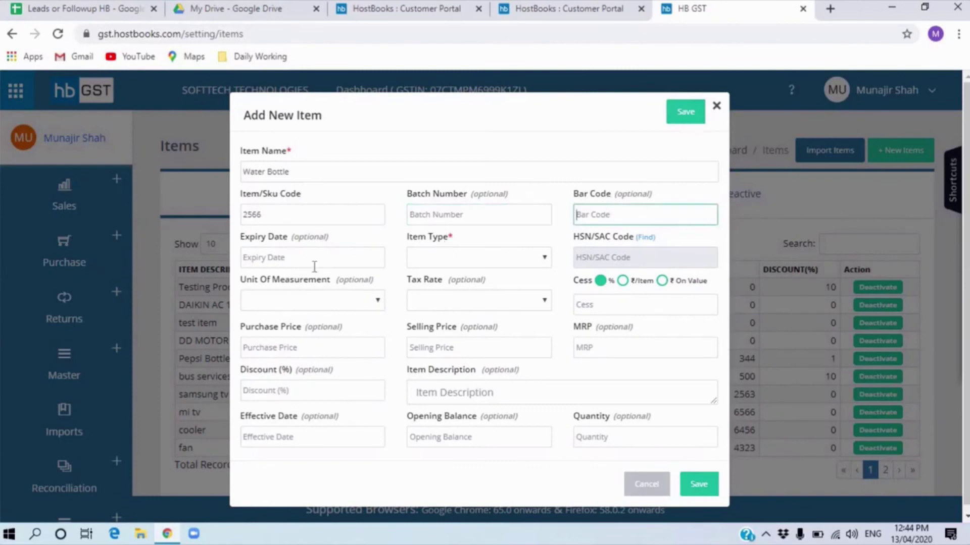
pyautogui.click(347, 262)
# - Set the item type to Goods, HSN code 8965, and cess charged on value
pyautogui.click(488, 262)
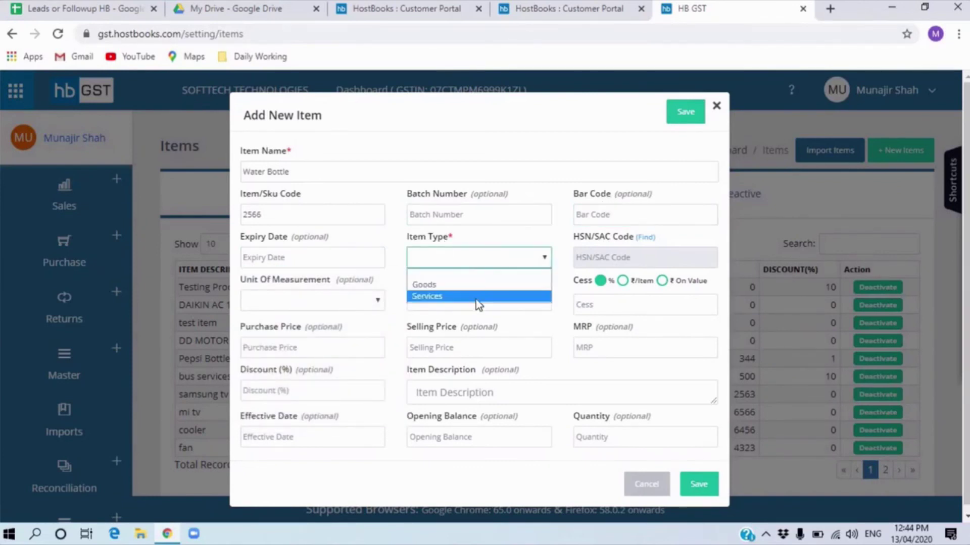
pyautogui.click(481, 285)
pyautogui.click(661, 258)
pyautogui.write('896')
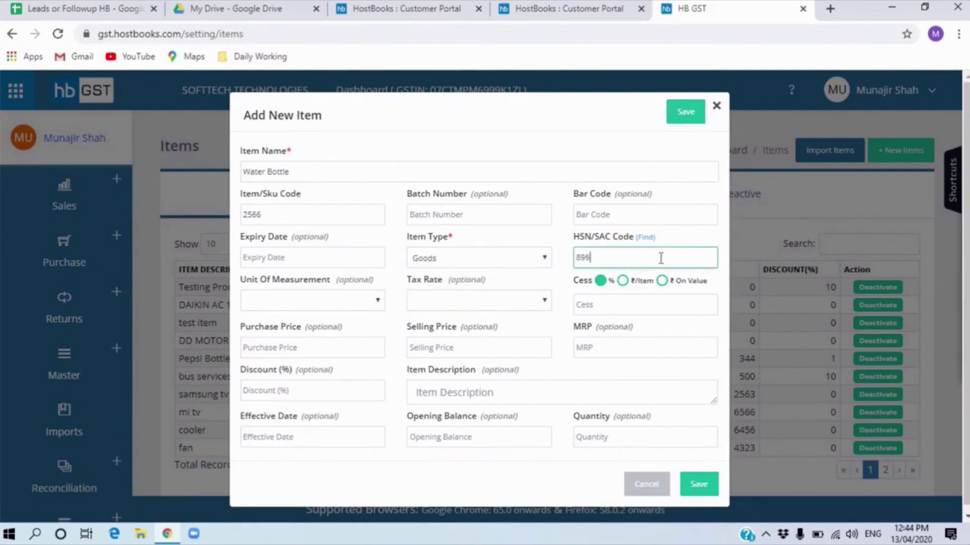
pyautogui.write('5')
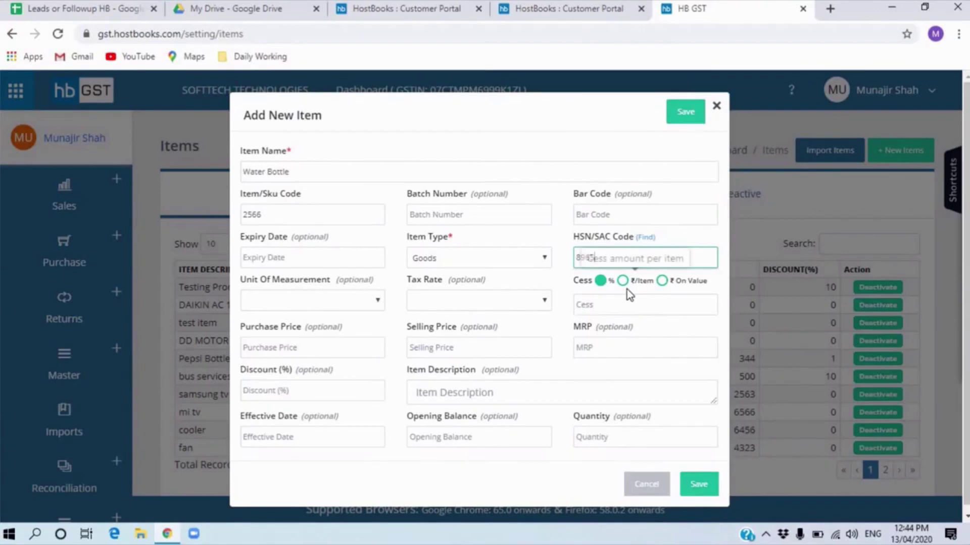
pyautogui.click(661, 281)
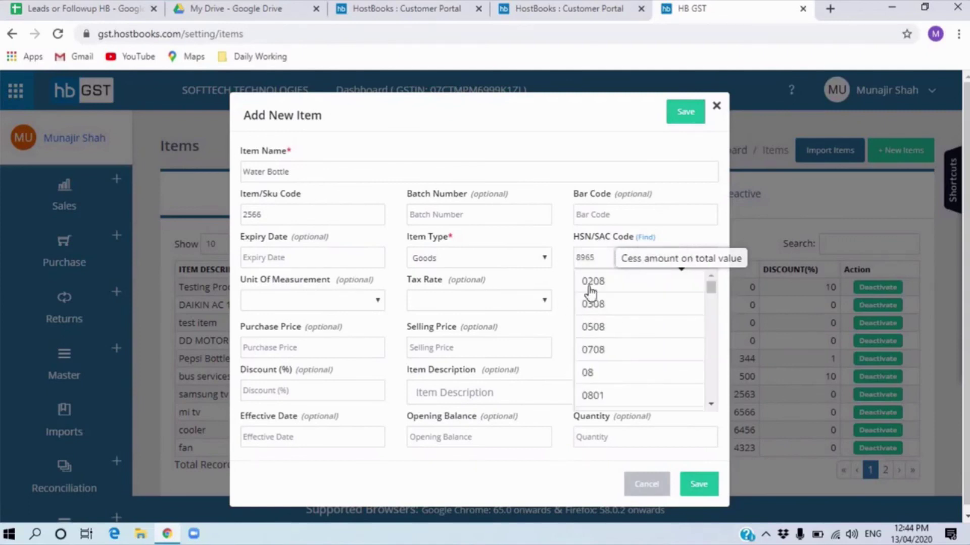
pyautogui.click(289, 300)
pyautogui.scroll(-1, 296, 174)
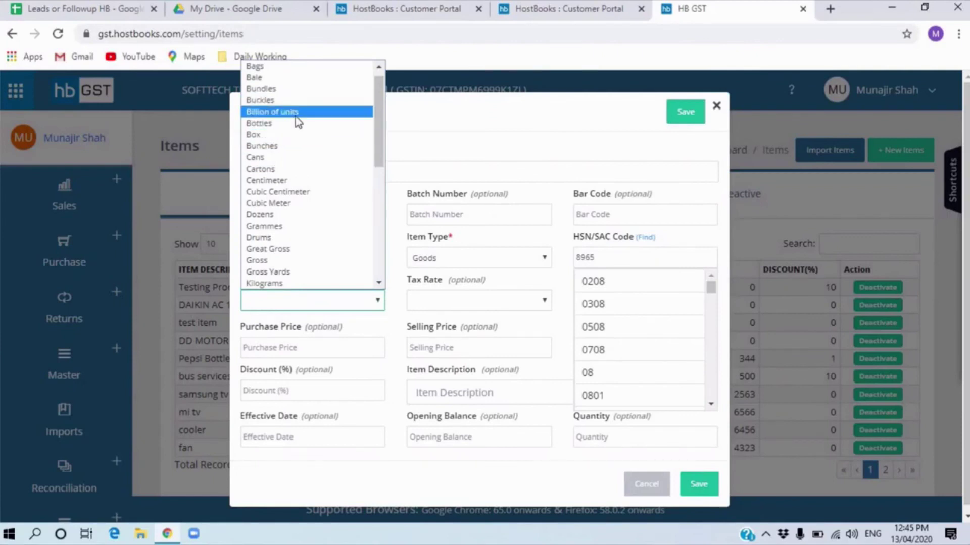
# - Set unit to Bottles, tax rate 18% and the suggested HSN code 0208
pyautogui.click(293, 125)
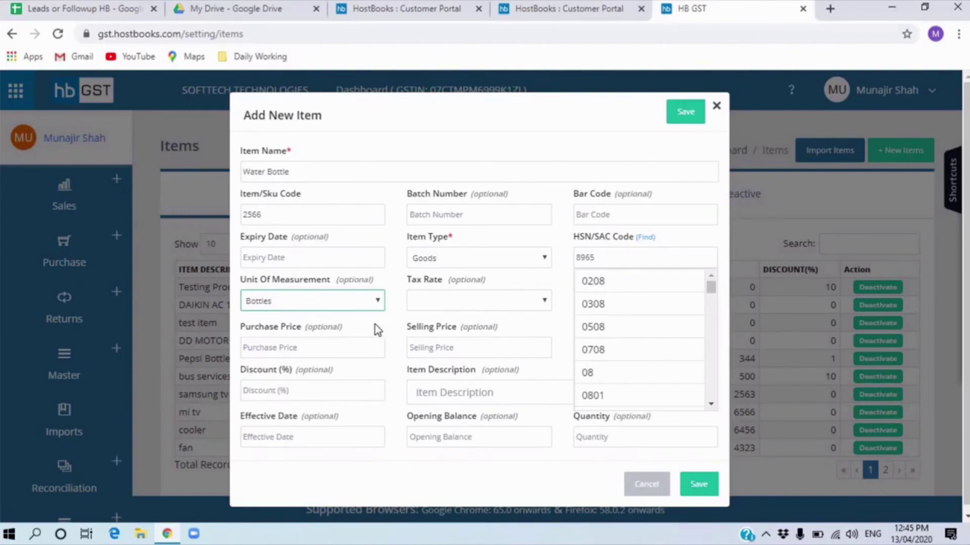
pyautogui.click(454, 303)
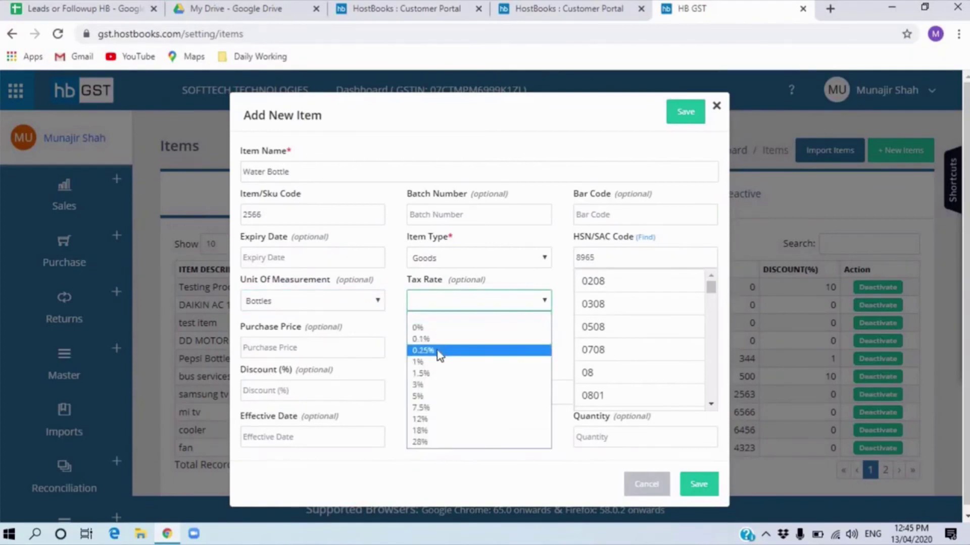
pyautogui.click(445, 433)
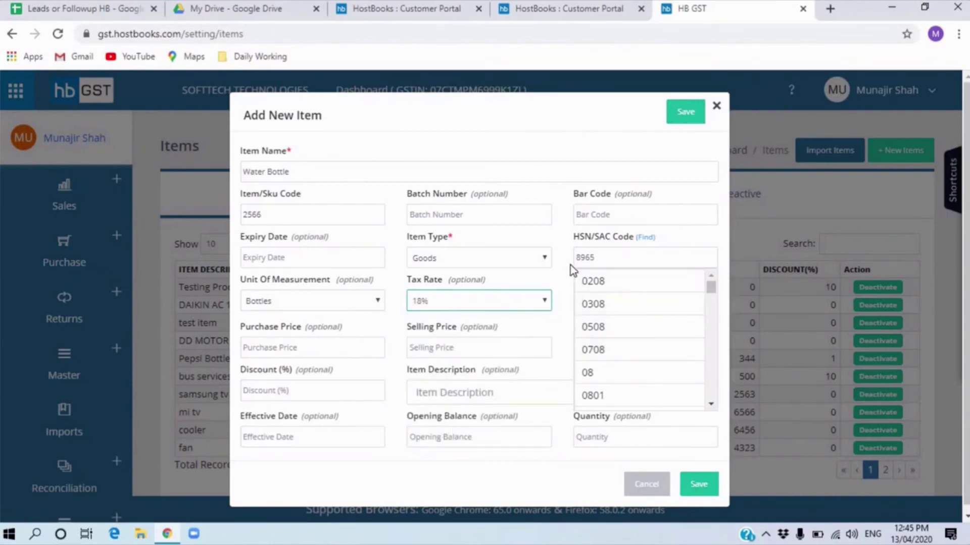
pyautogui.click(607, 284)
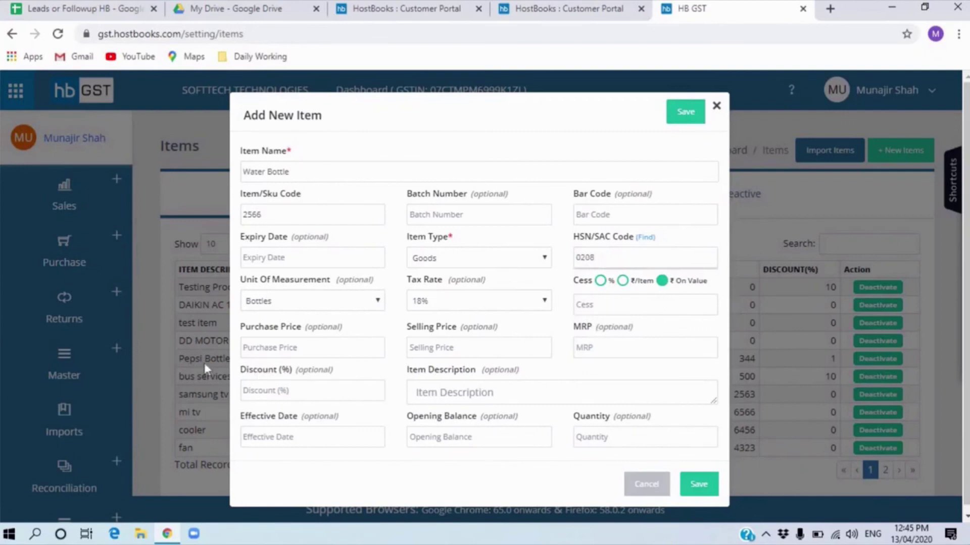
# - Enter purchase price 12, selling price 25 and MRP 35, then save the Water Bottle item
pyautogui.click(297, 356)
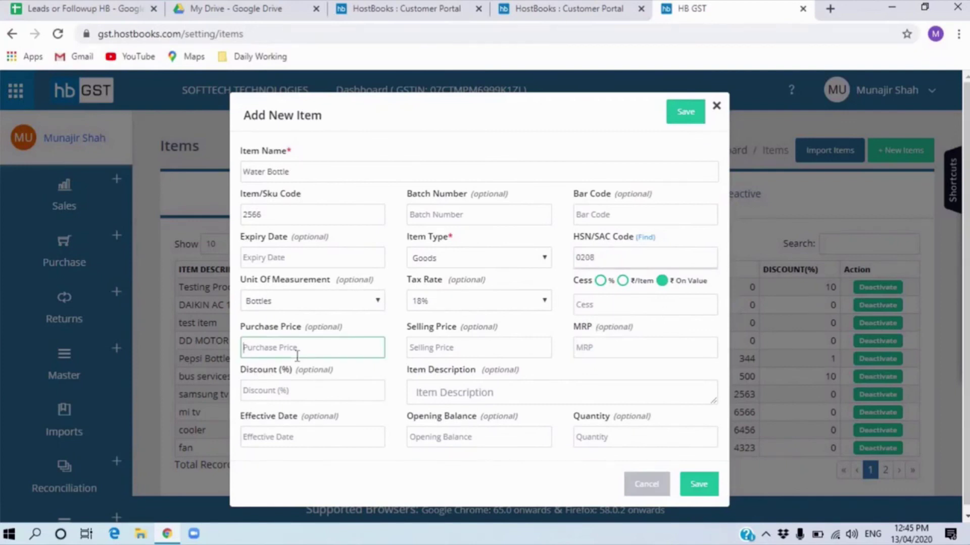
pyautogui.write('12')
pyautogui.click(422, 347)
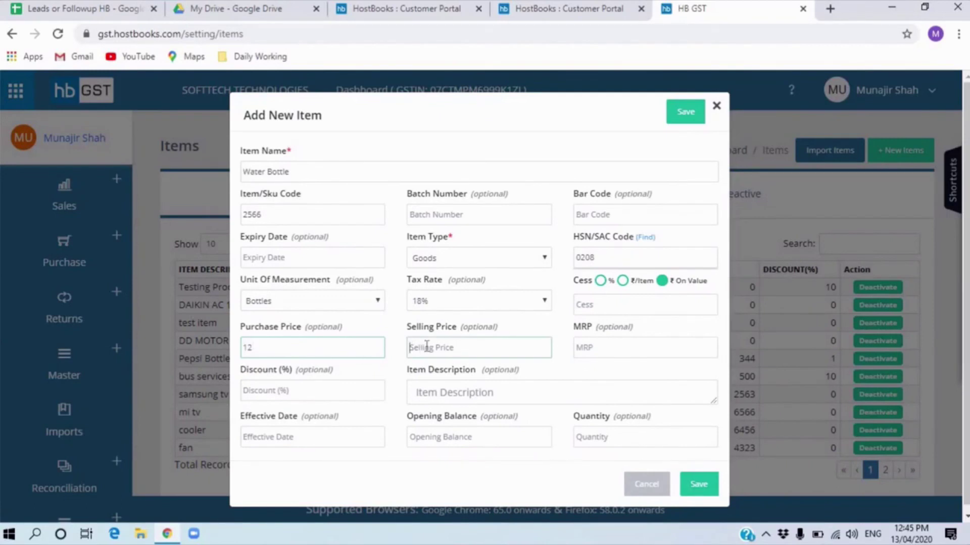
pyautogui.write('25')
pyautogui.click(629, 350)
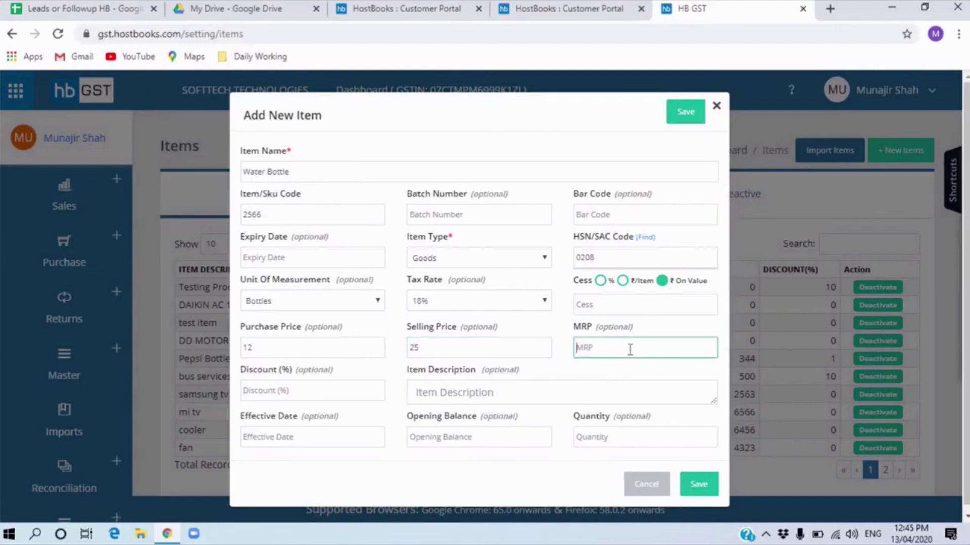
pyautogui.write('35')
pyautogui.click(347, 395)
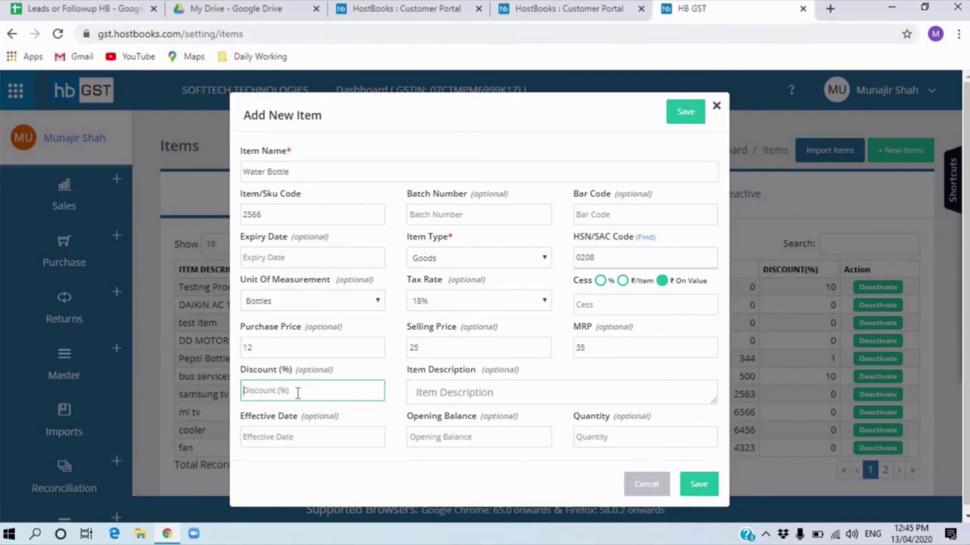
pyautogui.click(437, 392)
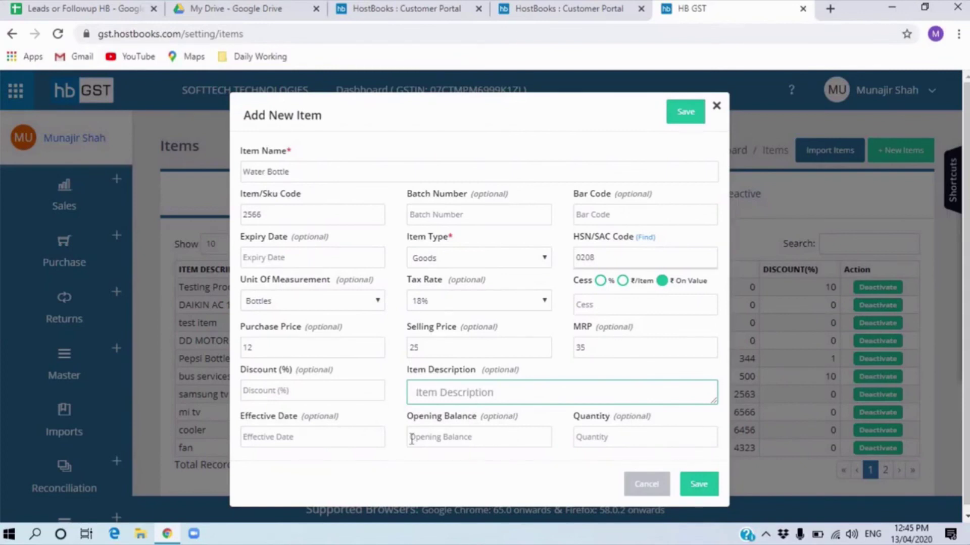
pyautogui.click(302, 436)
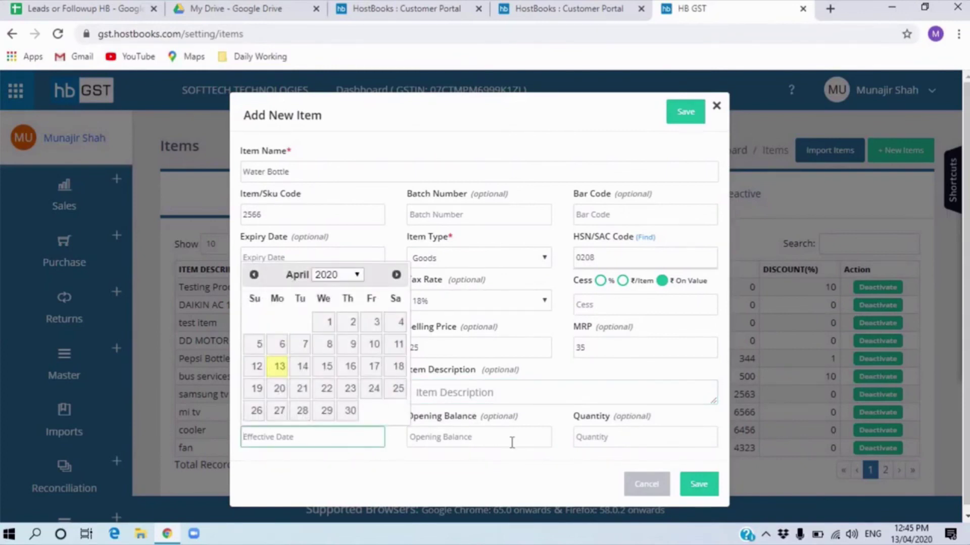
pyautogui.click(498, 459)
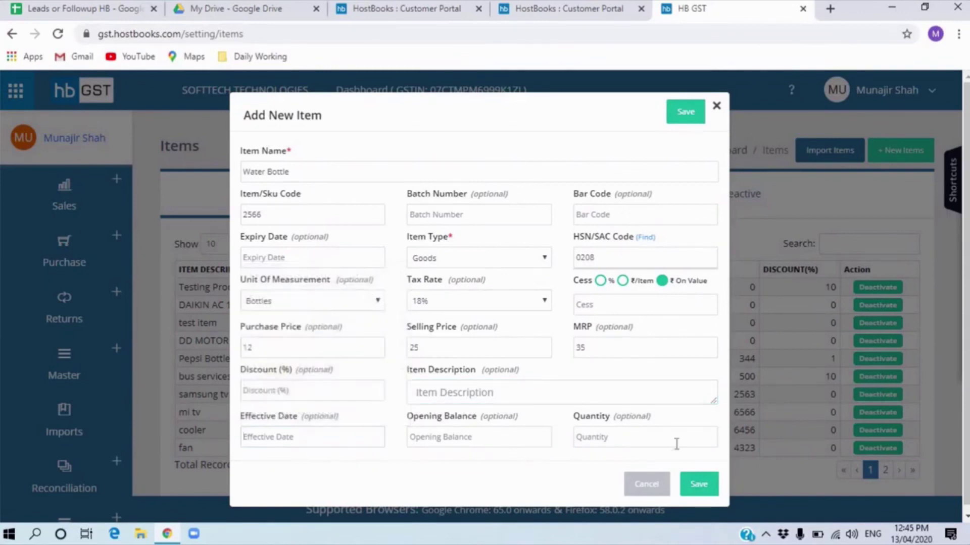
pyautogui.click(706, 486)
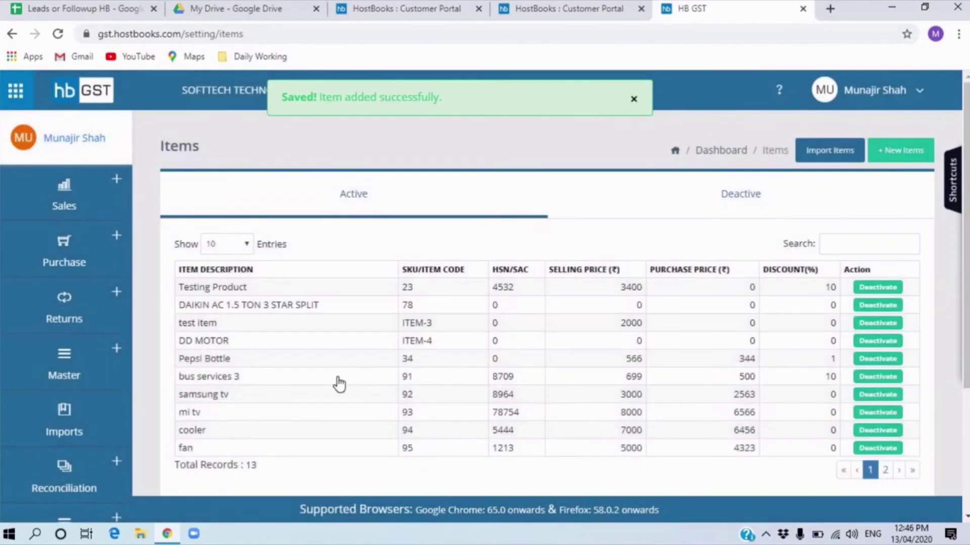
pyautogui.scroll(-1, 328, 414)
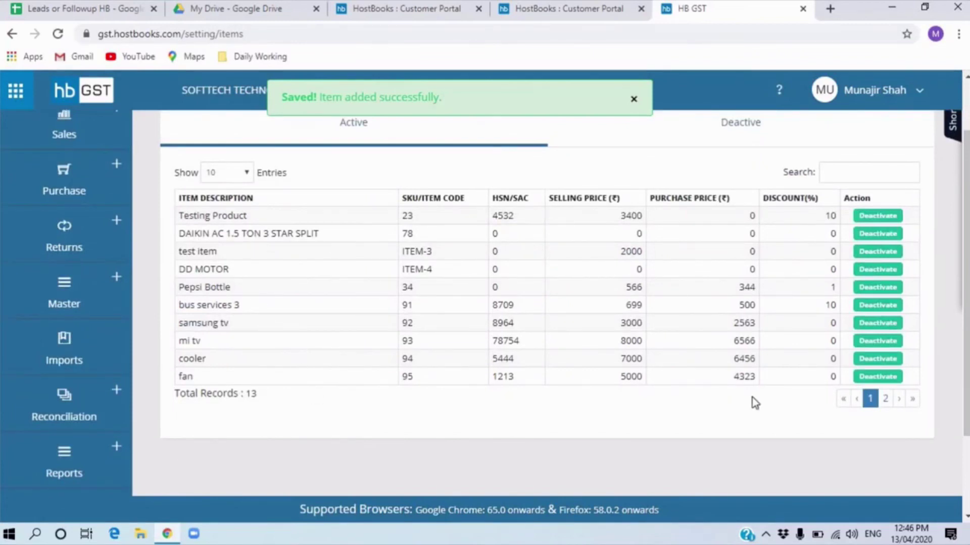
# - Confirm Water Bottle appears on page 2 of the Items table, then open the Clients master list
pyautogui.click(883, 404)
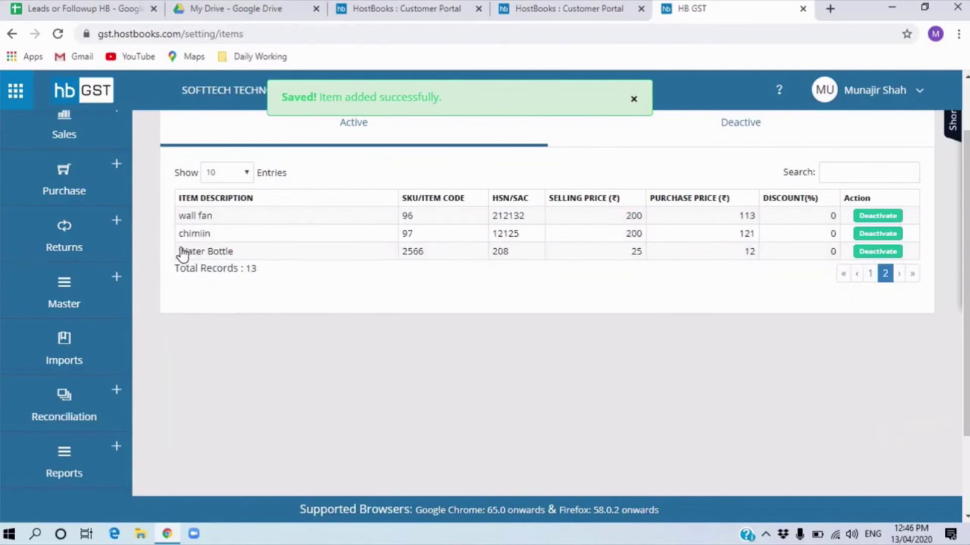
pyautogui.moveTo(177, 252); pyautogui.dragTo(273, 263)
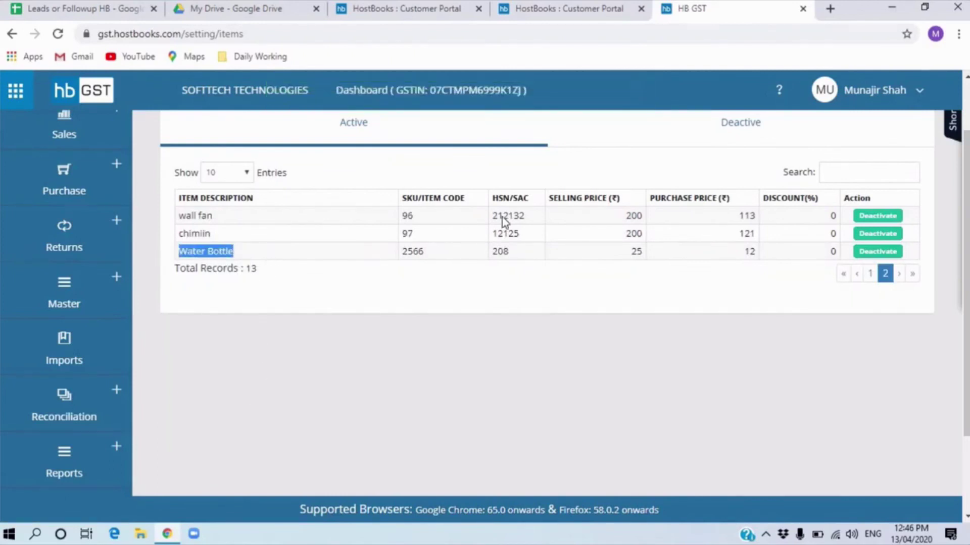
pyautogui.click(716, 104)
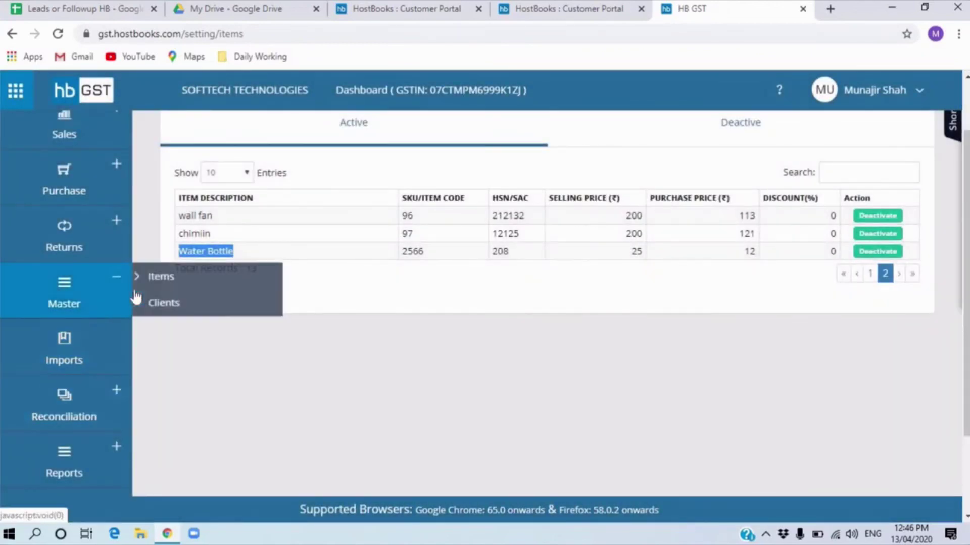
pyautogui.click(161, 303)
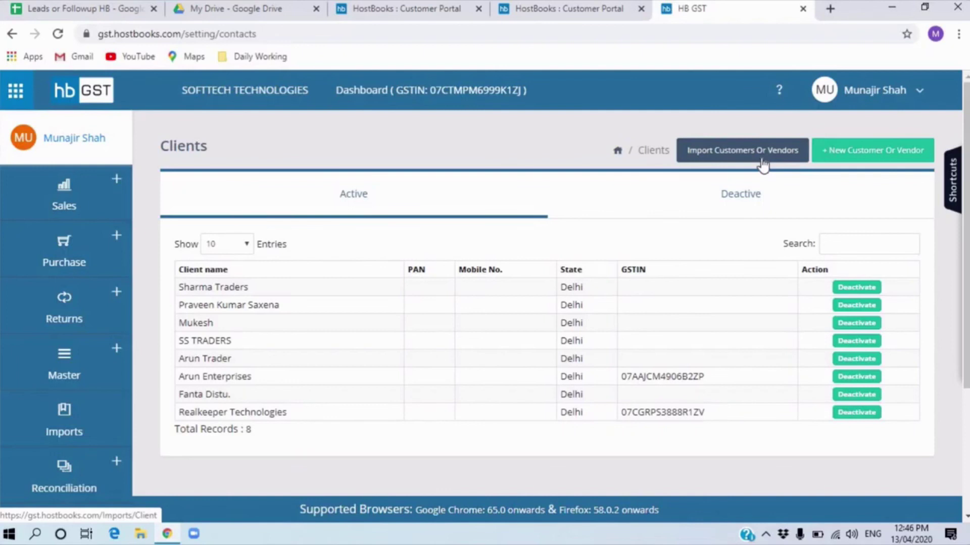
# - Add SOFTTECH TECHNOLOGIES as a new Delhi customer by entering its GSTIN and saving the record
pyautogui.click(875, 151)
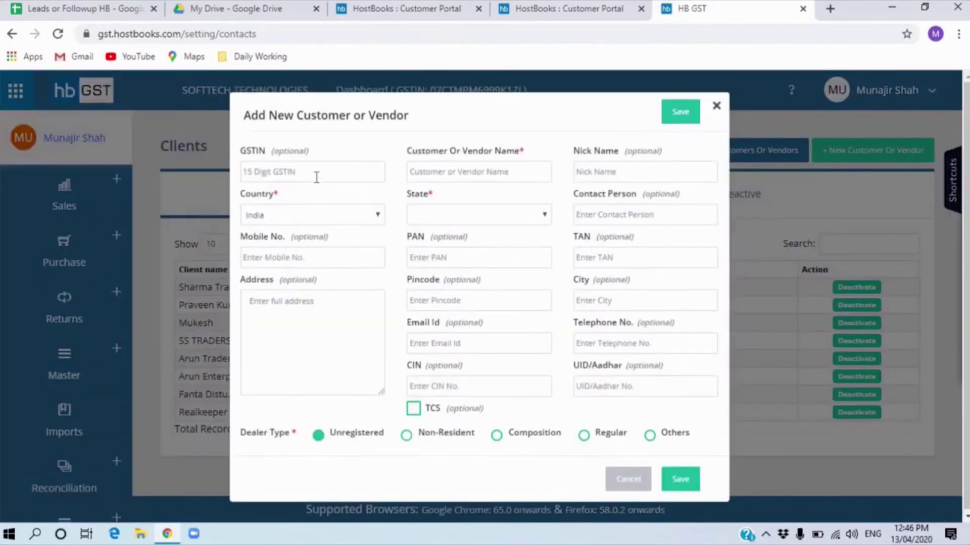
pyautogui.click(317, 175)
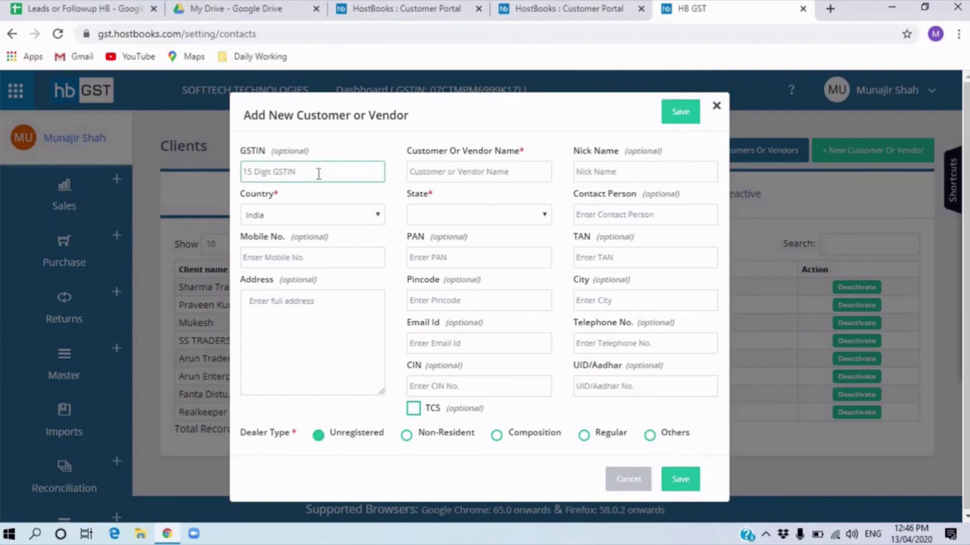
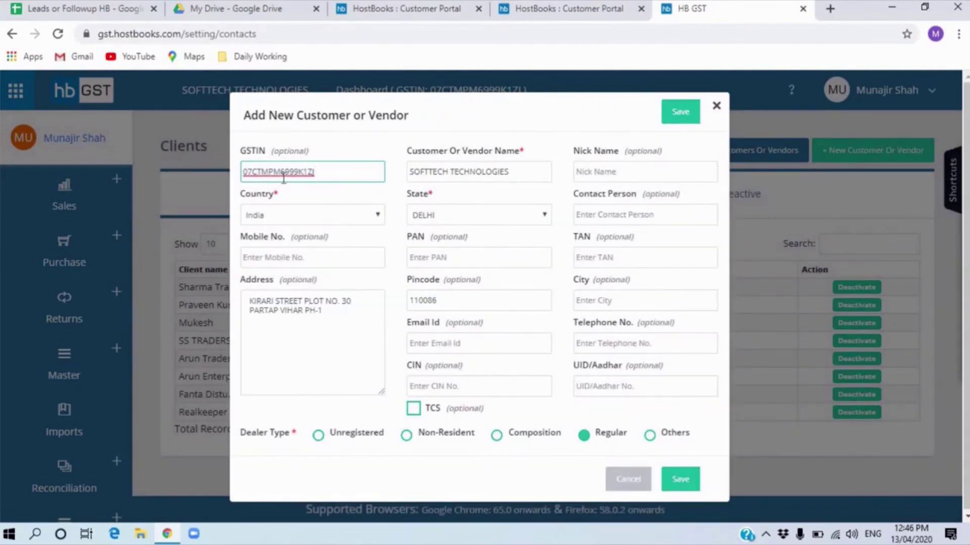
pyautogui.click(325, 312)
pyautogui.hotkey('ctrl', 'a')
pyautogui.moveTo(524, 173); pyautogui.dragTo(413, 170)
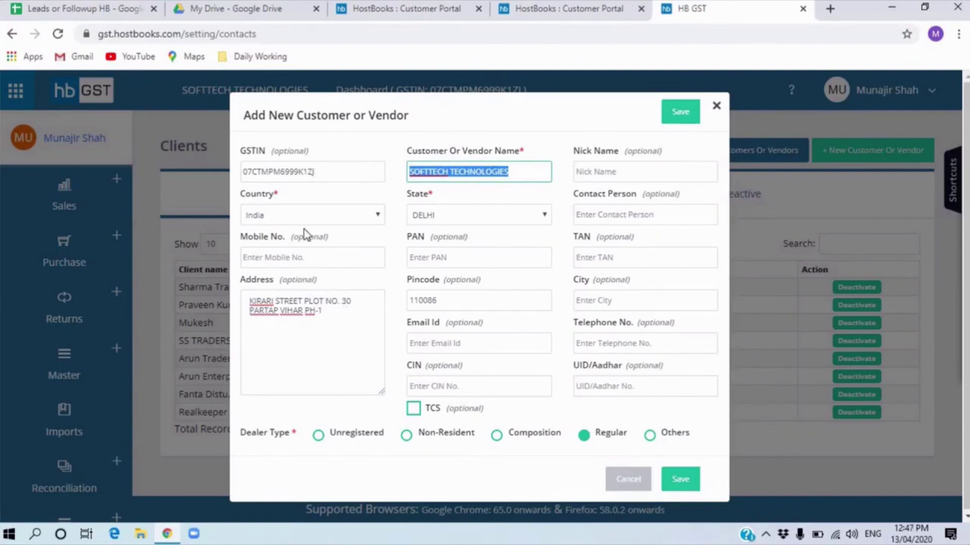
pyautogui.click(317, 267)
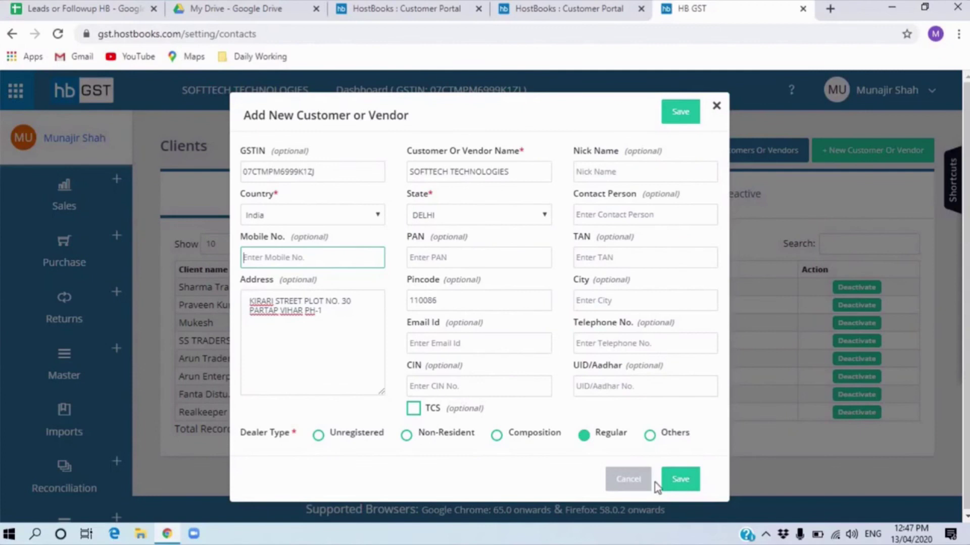
pyautogui.click(682, 480)
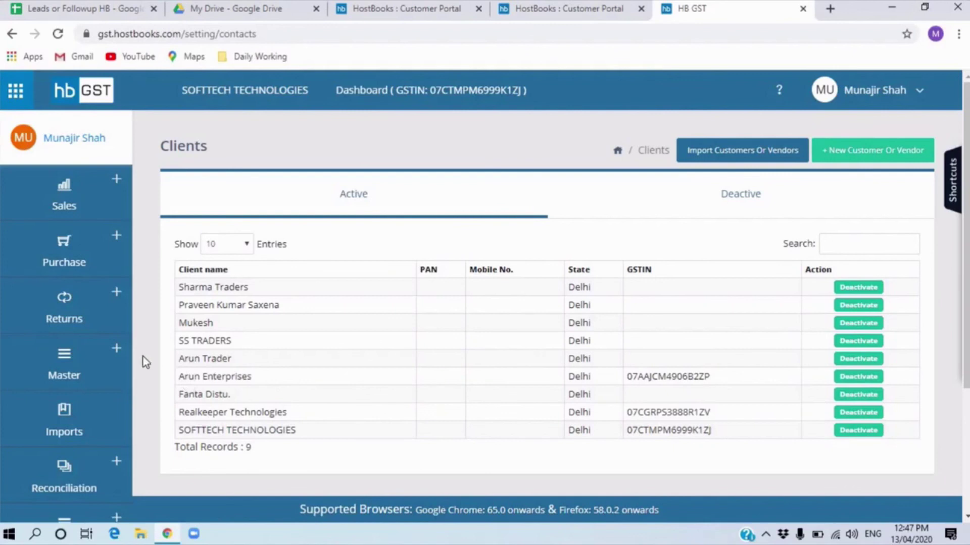
# - Return to the Clients list, then go to Sales Invoices under the Sales menu
pyautogui.click(81, 384)
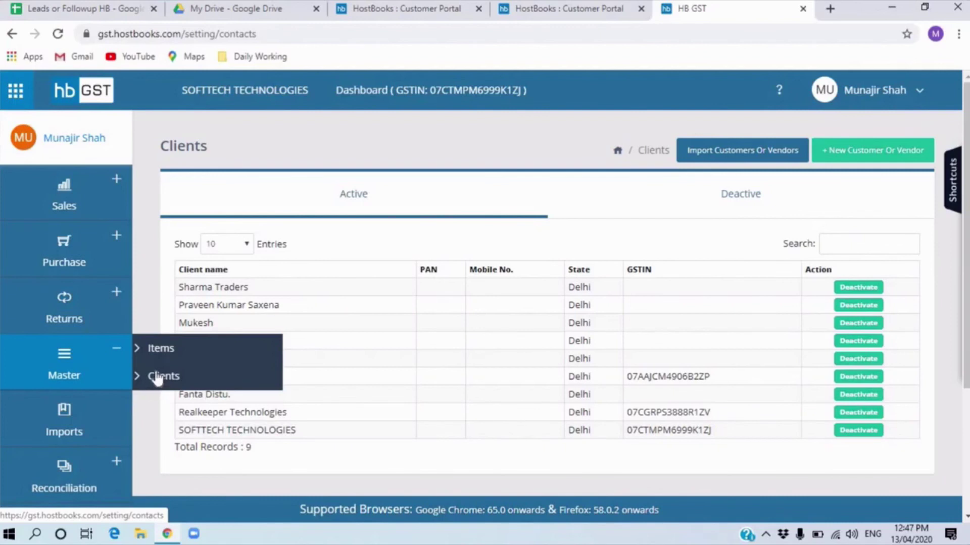
pyautogui.click(159, 380)
pyautogui.moveTo(106, 370)
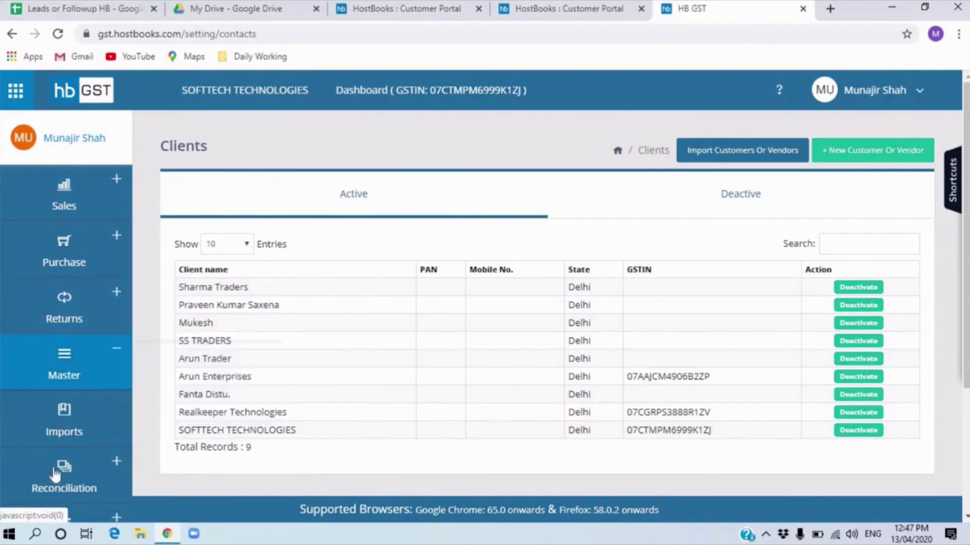
pyautogui.moveTo(76, 210)
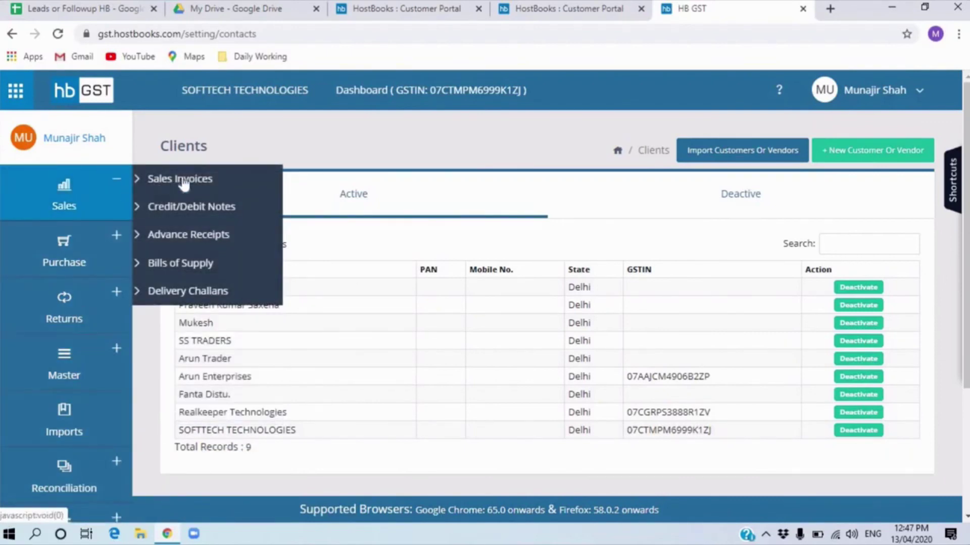
pyautogui.click(190, 182)
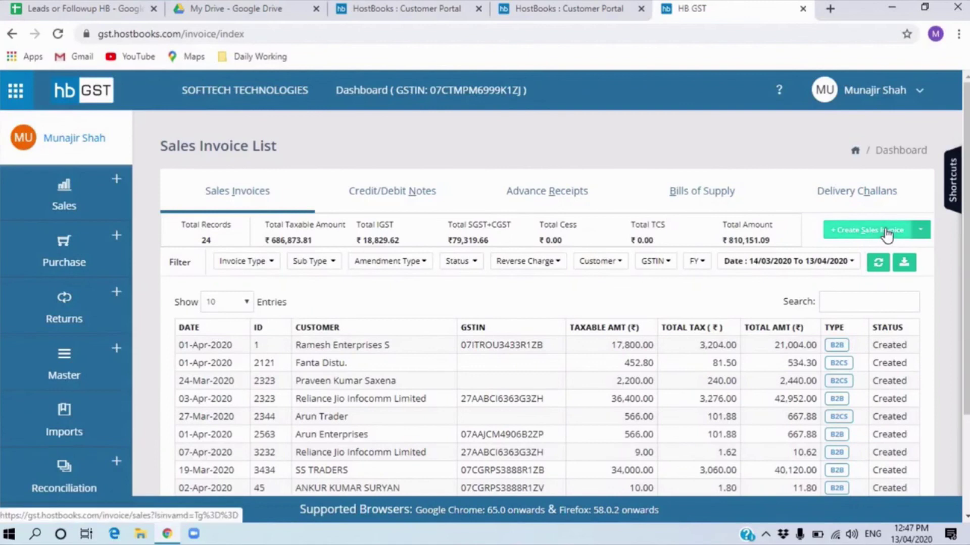
# - Look over the 24-invoice Sales Invoice List and start a new sales invoice
pyautogui.scroll(-3, 372, 356)
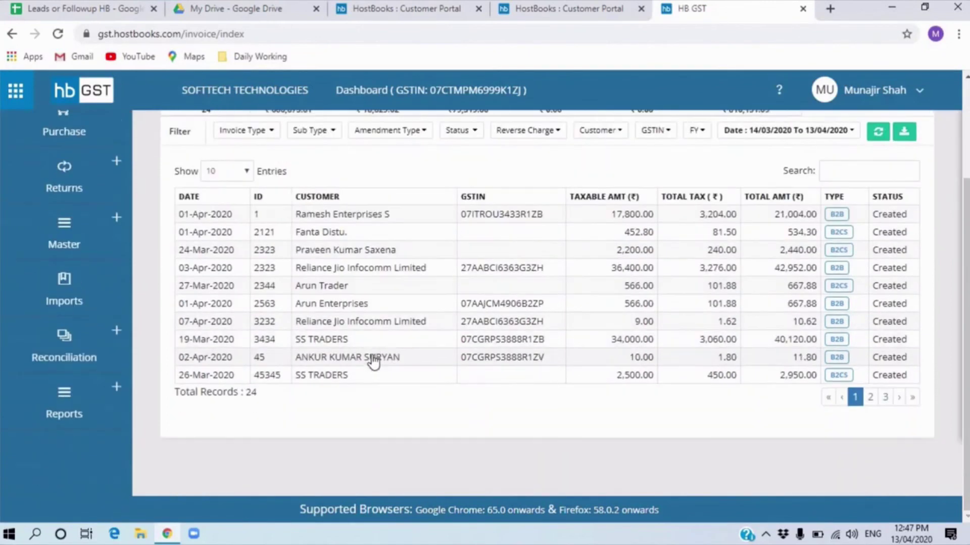
pyautogui.scroll(3, 373, 356)
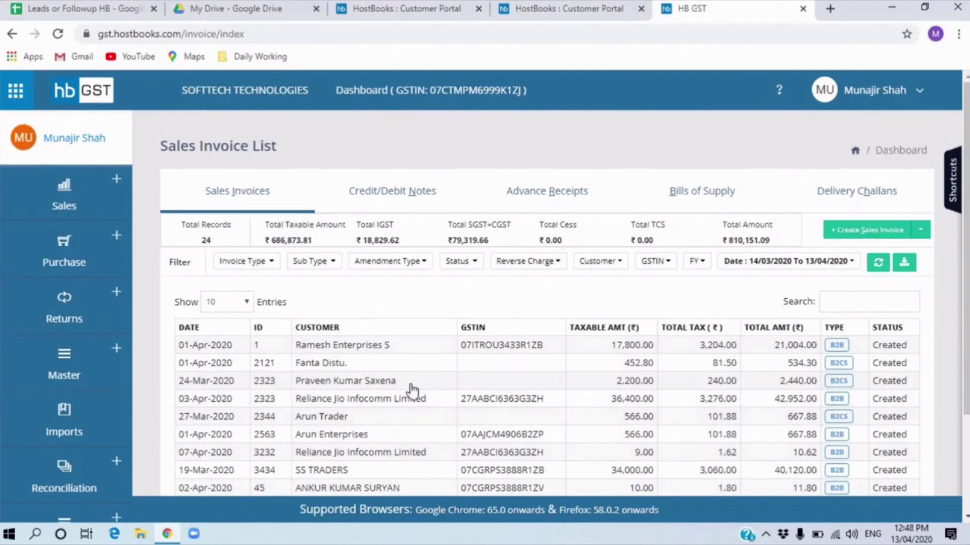
pyautogui.click(857, 236)
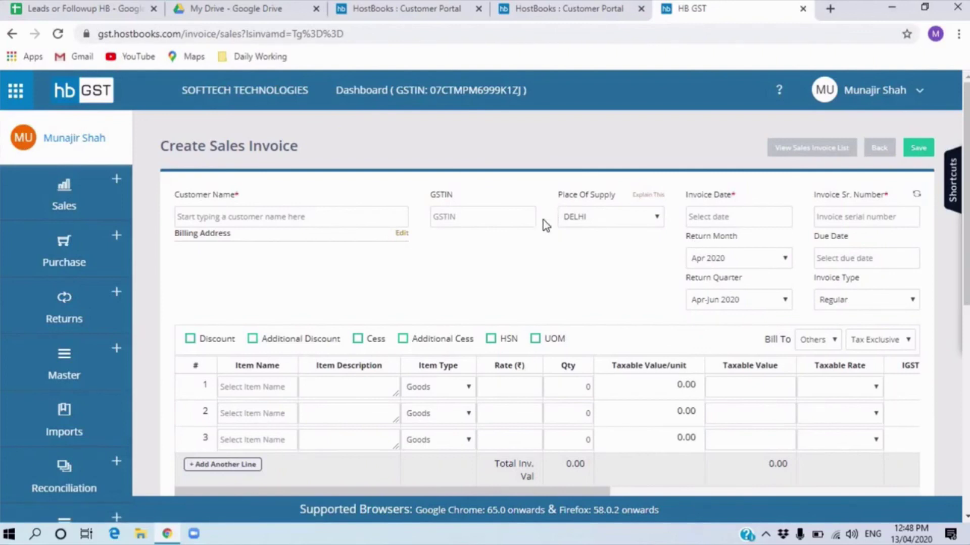
# - Scroll through the blank invoice form to review its item lines, bank details and Net Payable
pyautogui.scroll(-4, 441, 275)
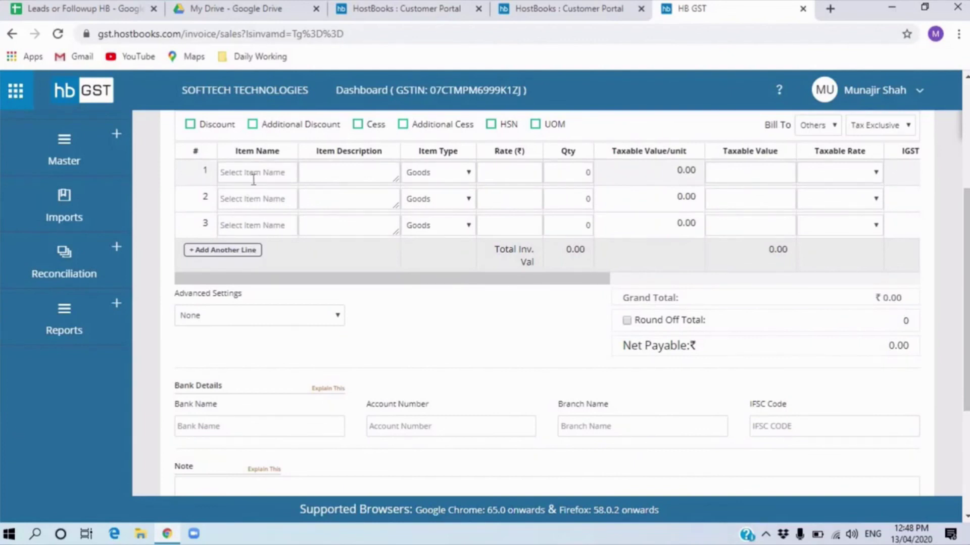
pyautogui.scroll(-4, 281, 334)
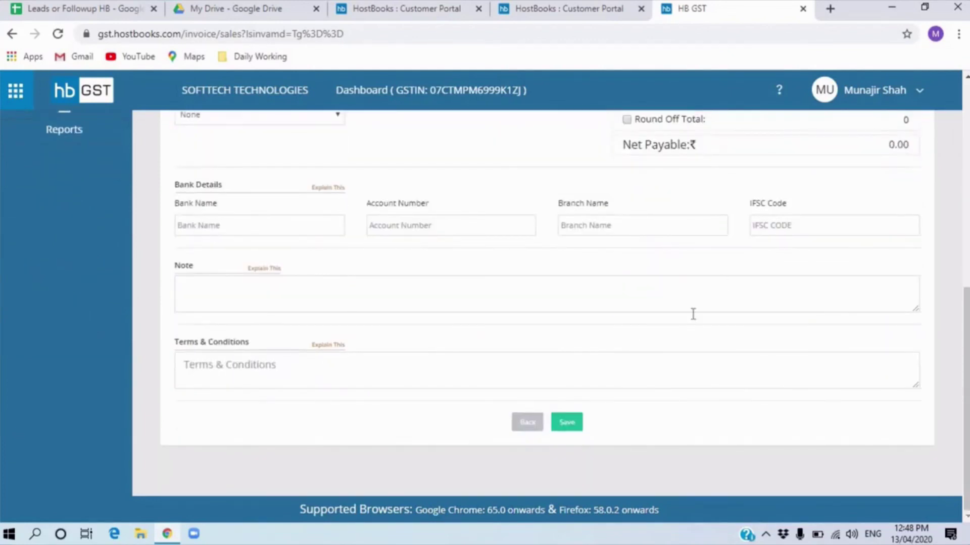
pyautogui.scroll(4, 183, 399)
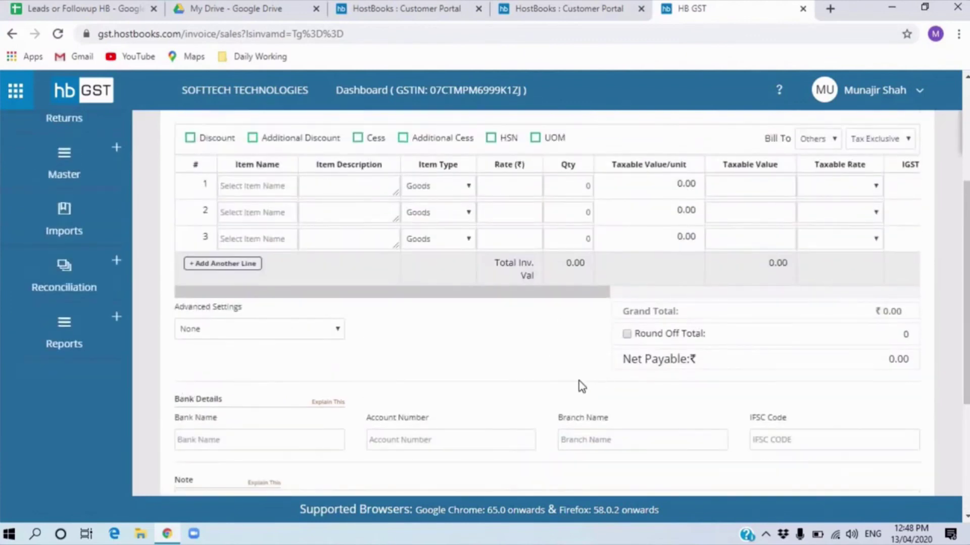
pyautogui.scroll(-3, 578, 382)
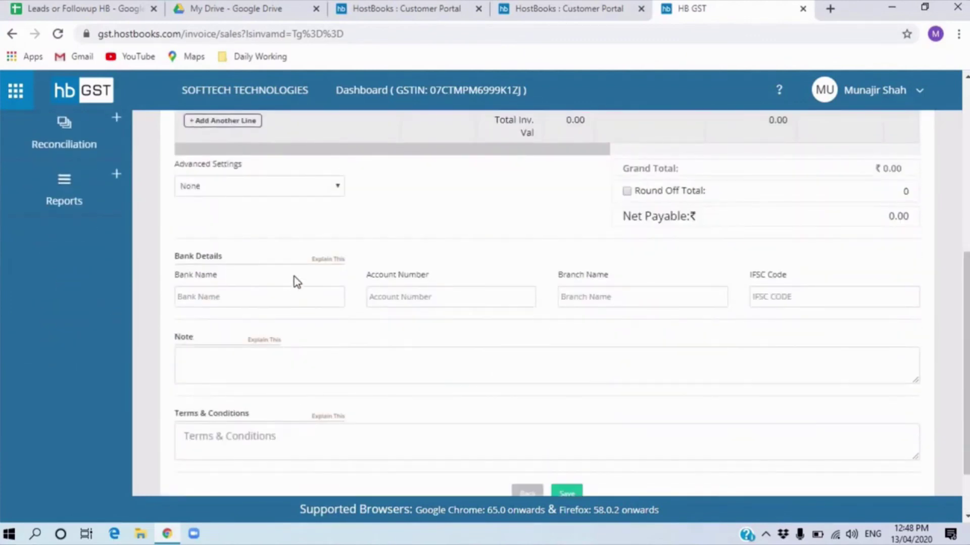
pyautogui.scroll(7, 375, 323)
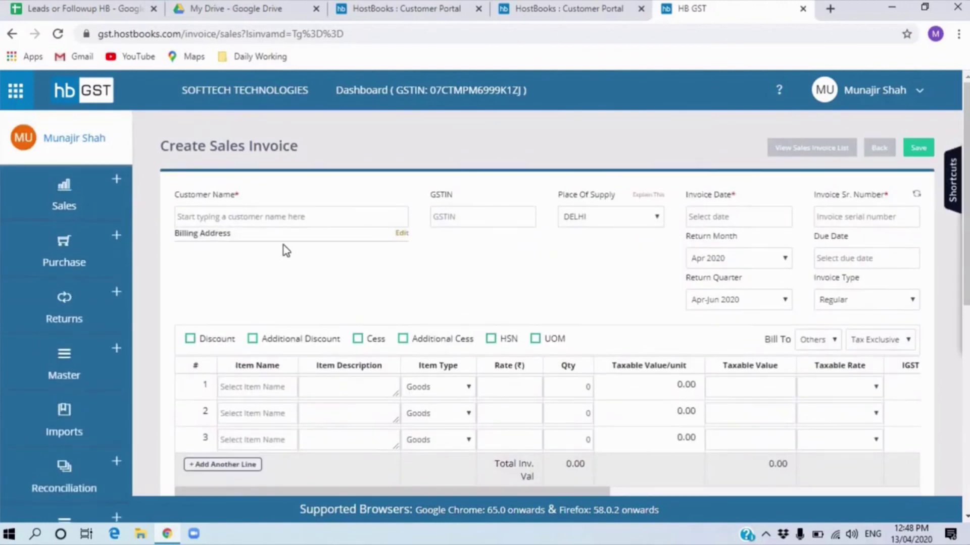
pyautogui.scroll(-4, 427, 380)
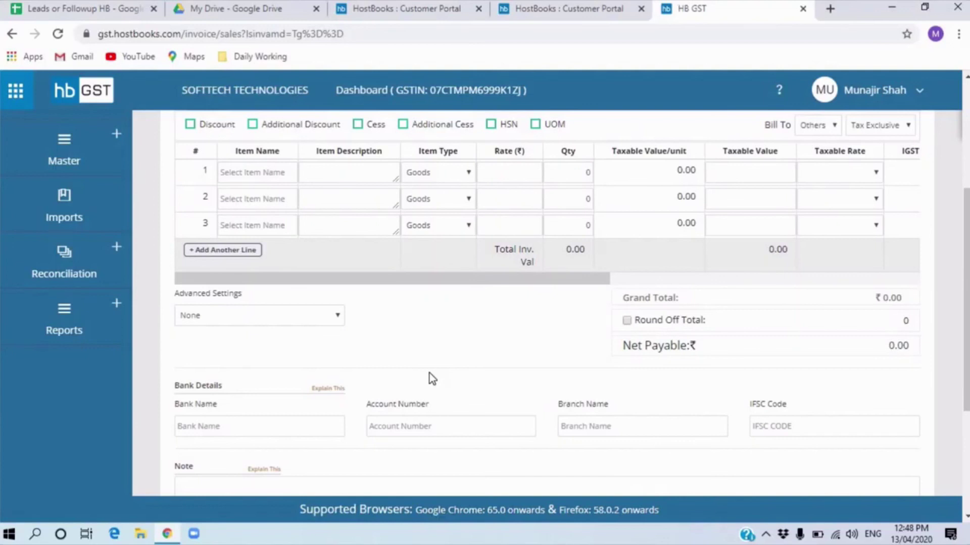
pyautogui.scroll(4, 432, 379)
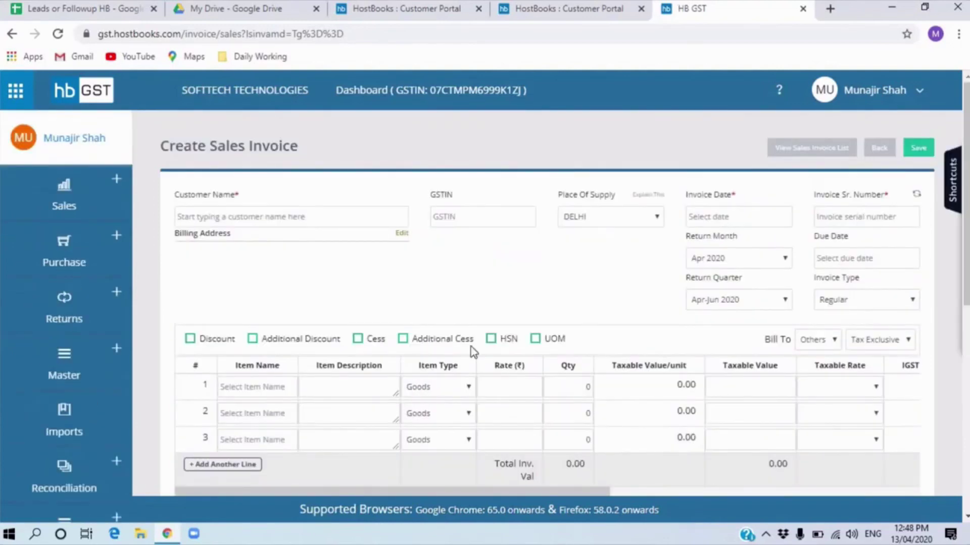
# - Choose SOFTTECH TECHNOLOGIES as the invoice customer
pyautogui.click(309, 216)
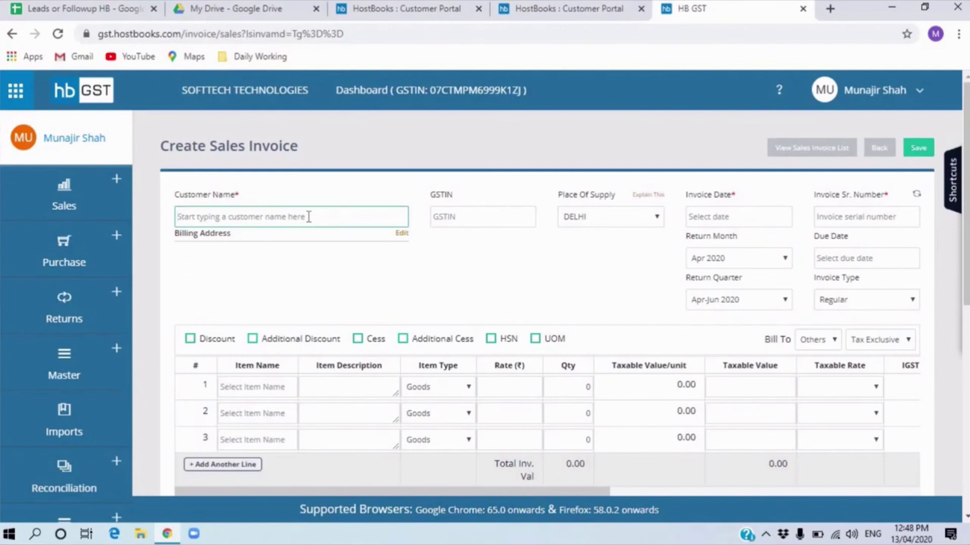
pyautogui.write('so')
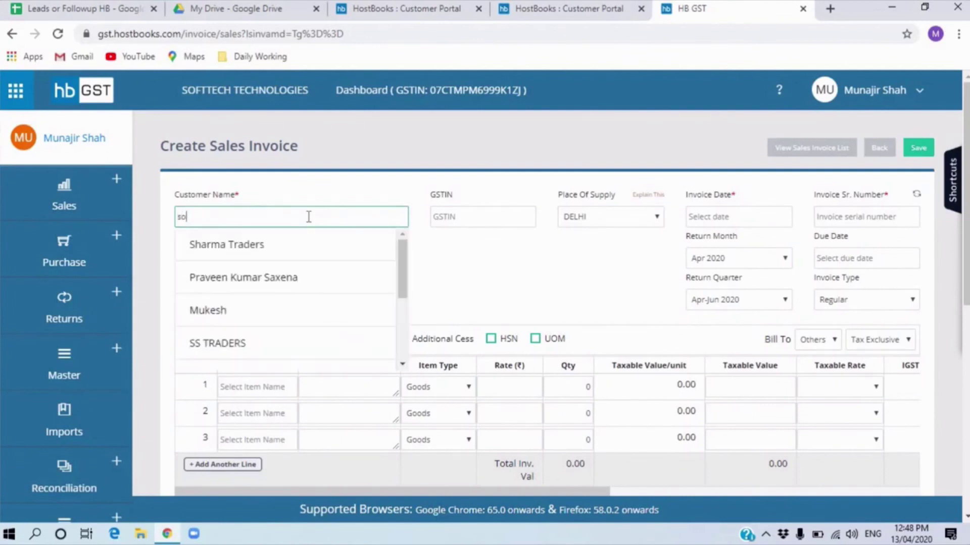
pyautogui.write('fte')
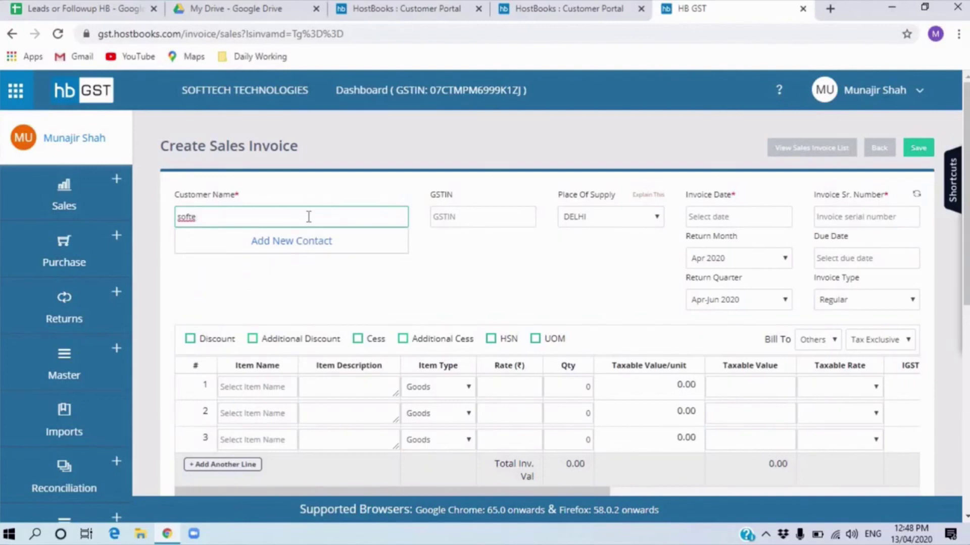
pyautogui.press('BackSpace')
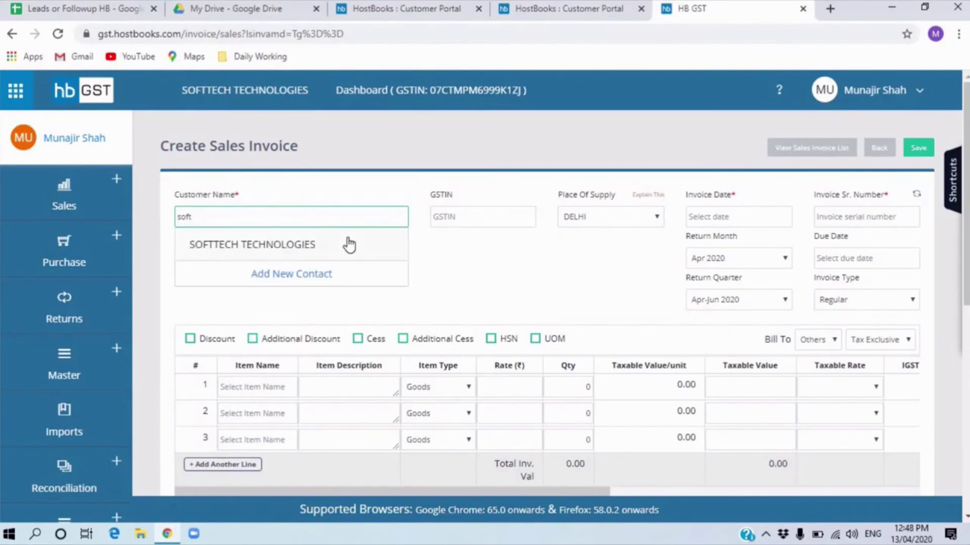
pyautogui.click(349, 242)
# - Set the invoice date to 13/04/2020 and confirm serial number INV1
pyautogui.click(732, 224)
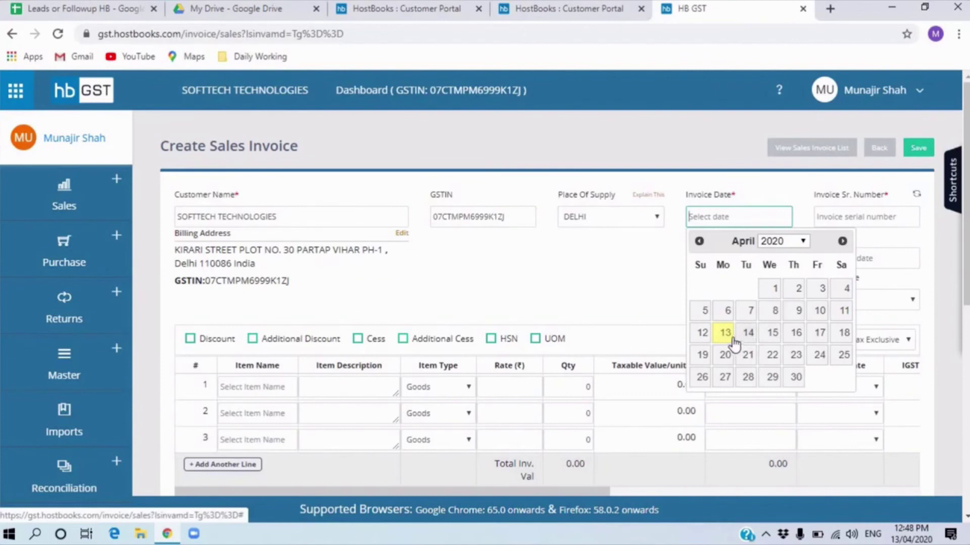
pyautogui.click(725, 333)
pyautogui.click(847, 218)
pyautogui.scroll(-1, 670, 292)
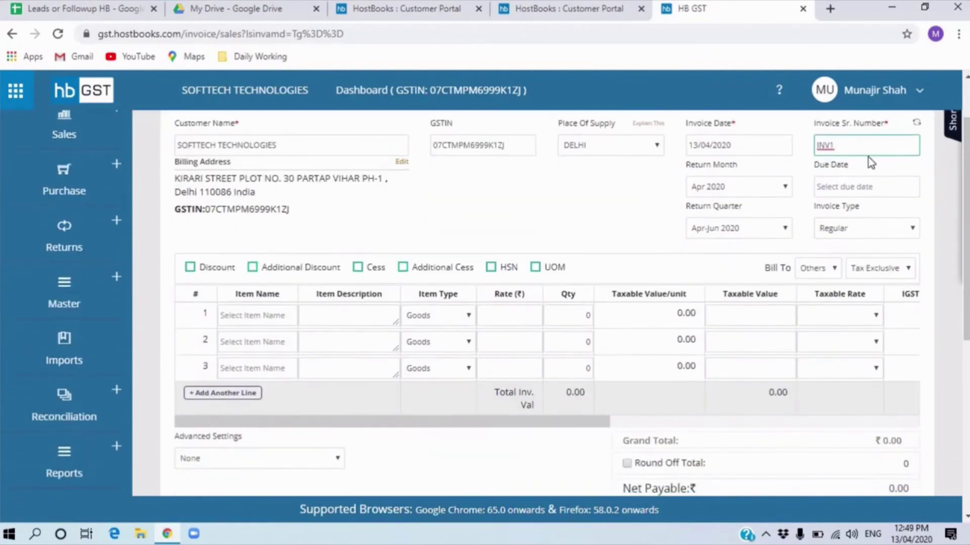
pyautogui.click(849, 188)
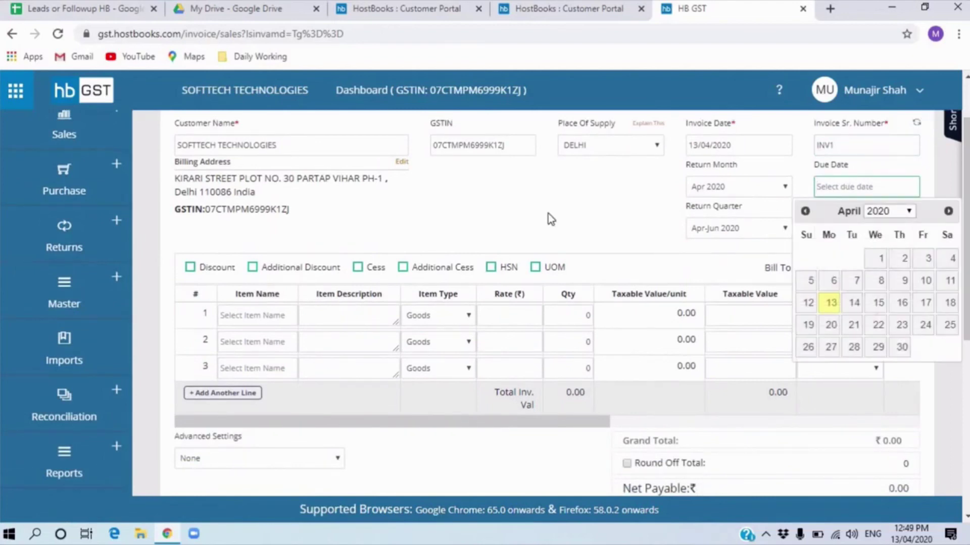
pyautogui.click(283, 319)
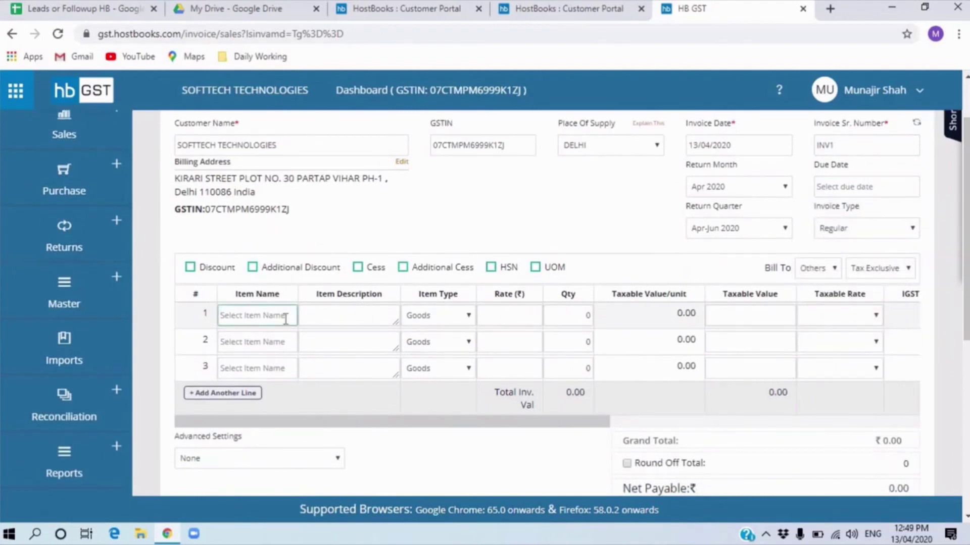
# - Enter Water Bottle on line 1 at rate 25 and quantity 21, giving ₹619.50 net payable
pyautogui.write('wat')
pyautogui.press('Return')
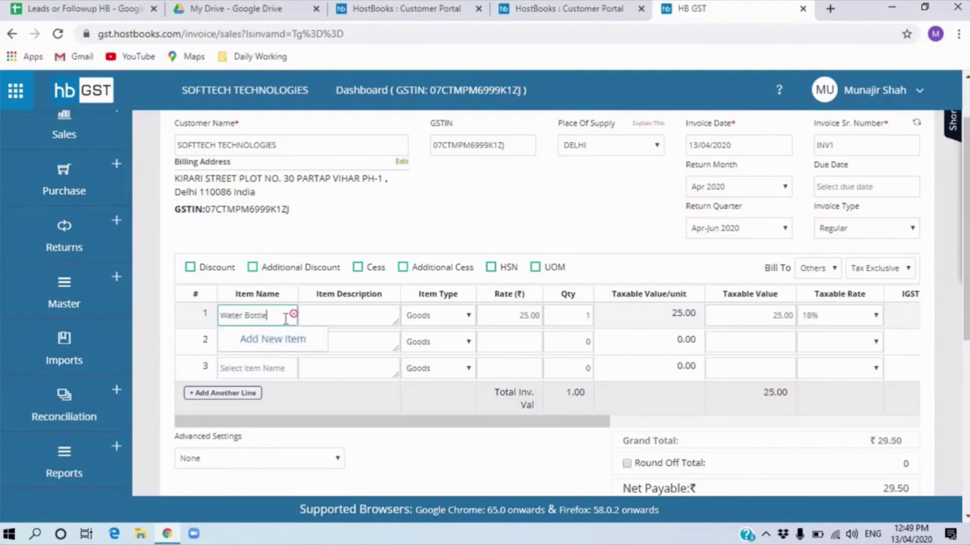
pyautogui.write('e b')
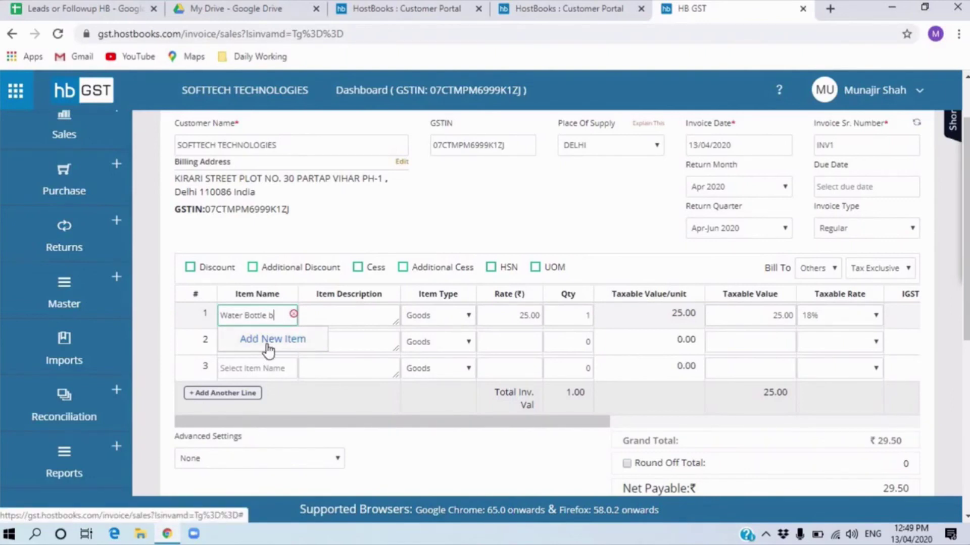
pyautogui.press('BackSpace')
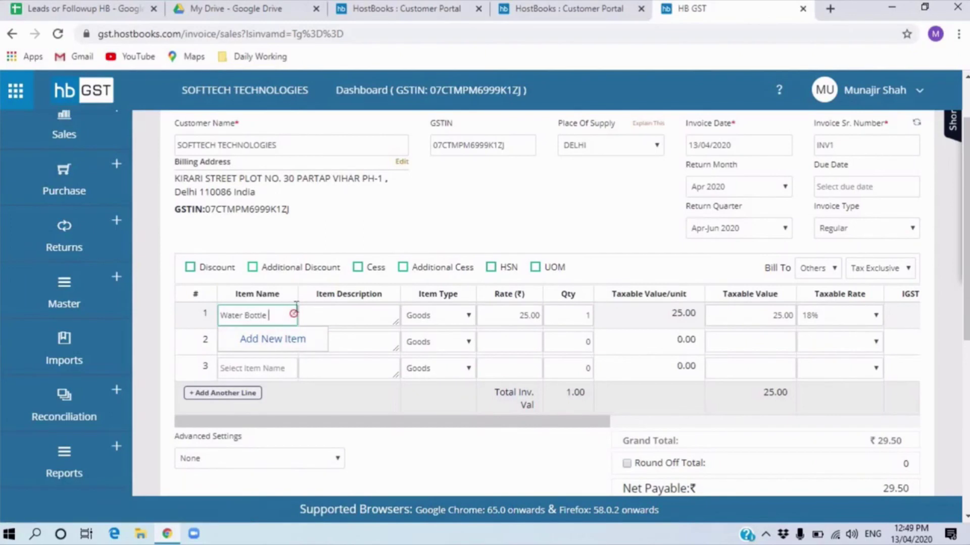
pyautogui.click(296, 322)
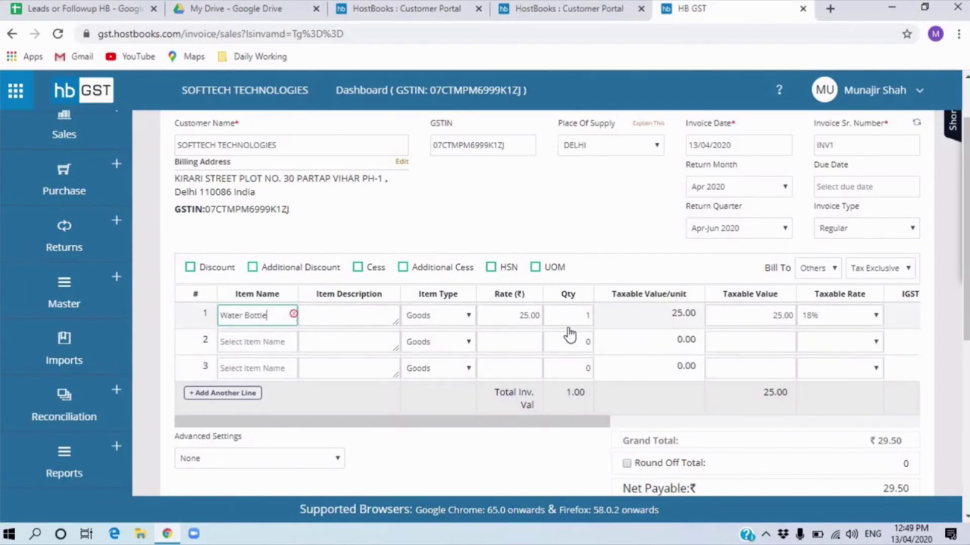
pyautogui.click(523, 316)
pyautogui.click(582, 316)
pyautogui.write('2')
pyautogui.moveTo(568, 427); pyautogui.dragTo(909, 425)
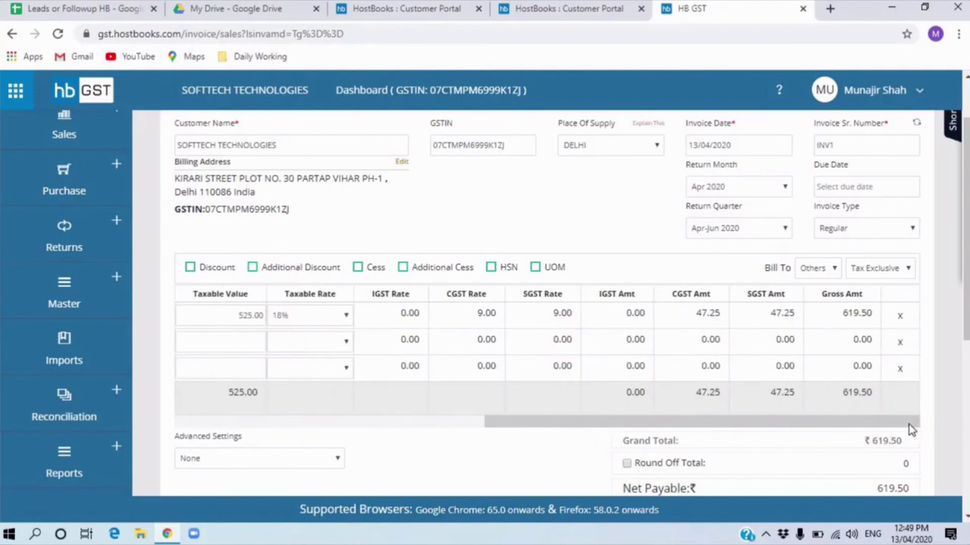
pyautogui.moveTo(902, 426); pyautogui.dragTo(468, 386)
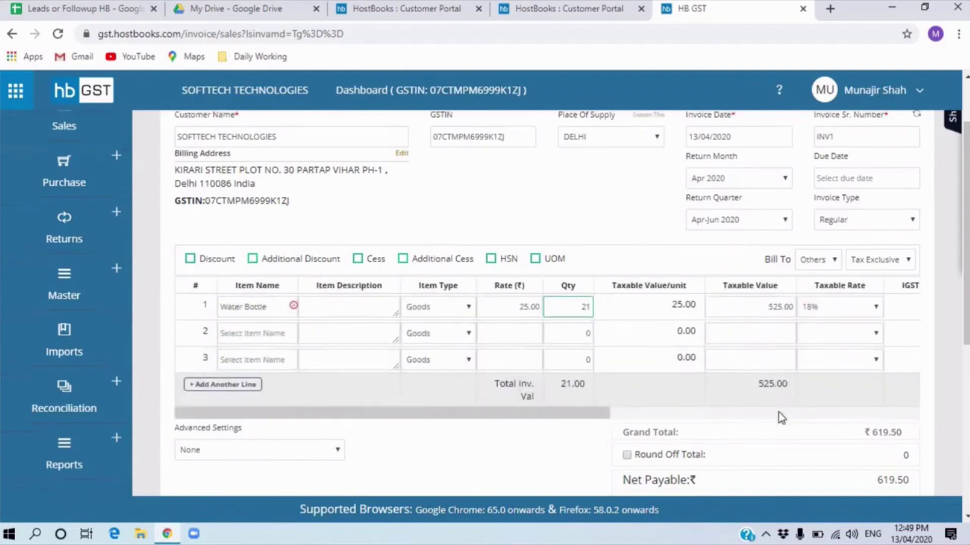
pyautogui.scroll(-4, 779, 418)
# - Review bank details, terms and note, then save invoice INV1 with CGST and SGST of 47.25 each
pyautogui.click(247, 356)
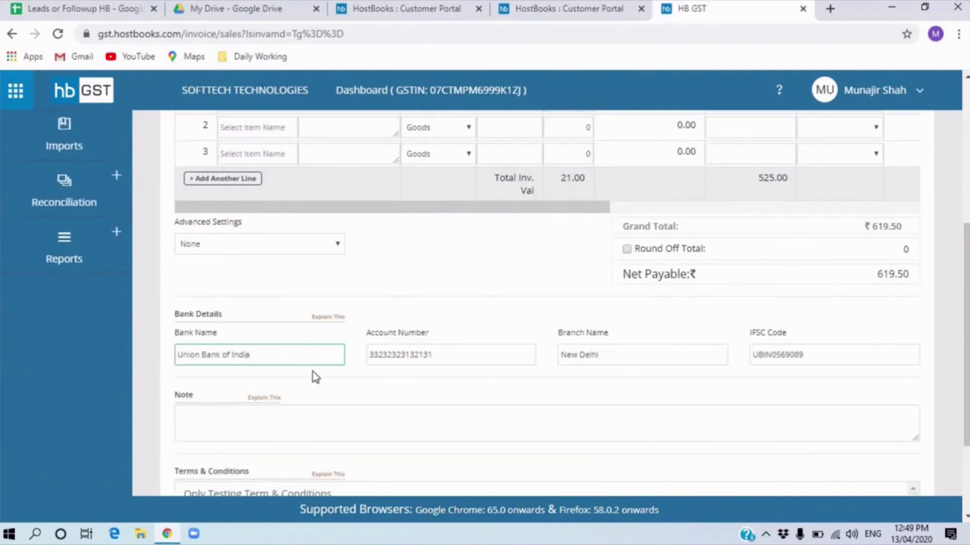
pyautogui.scroll(-1, 279, 317)
pyautogui.scroll(3, 279, 317)
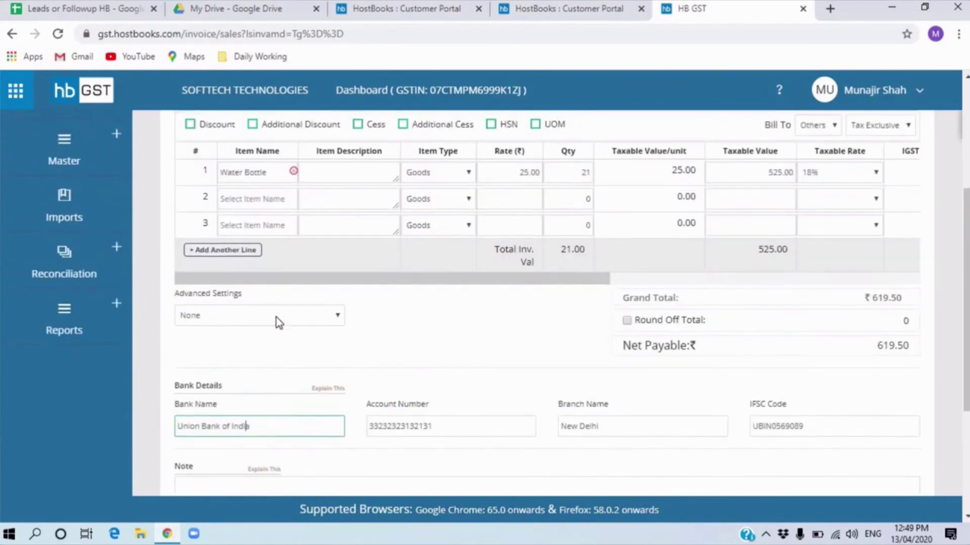
pyautogui.moveTo(183, 426); pyautogui.dragTo(305, 426)
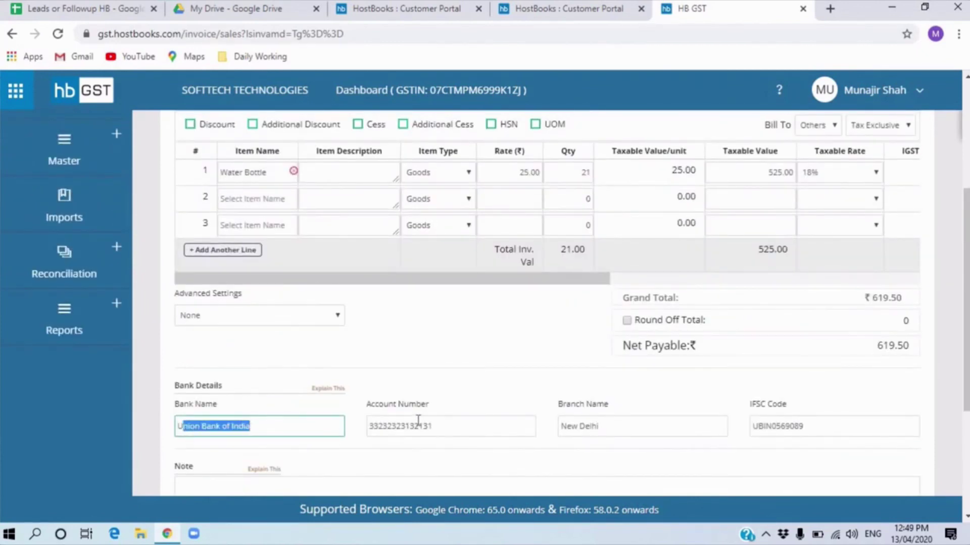
pyautogui.scroll(-4, 418, 427)
pyautogui.click(251, 355)
pyautogui.scroll(-1, 252, 362)
pyautogui.scroll(1, 252, 363)
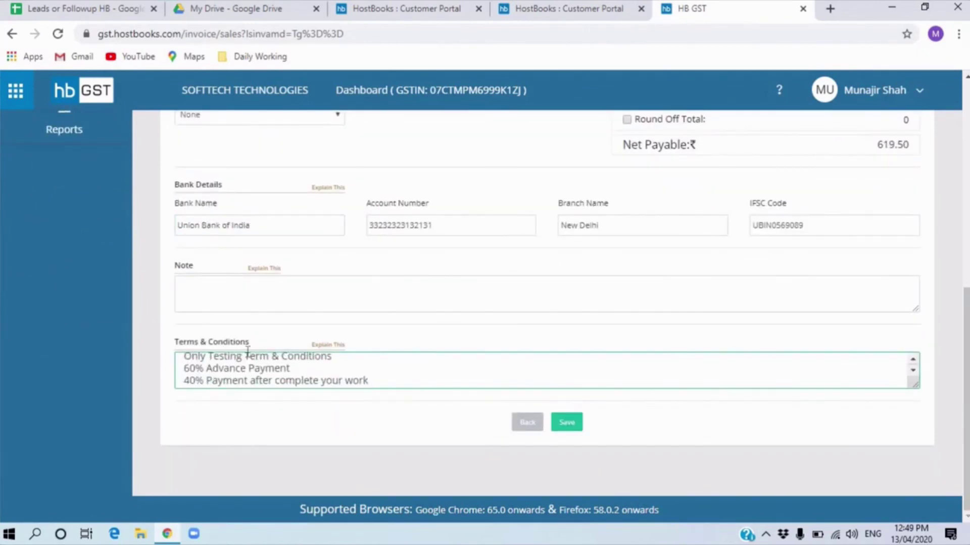
pyautogui.click(247, 301)
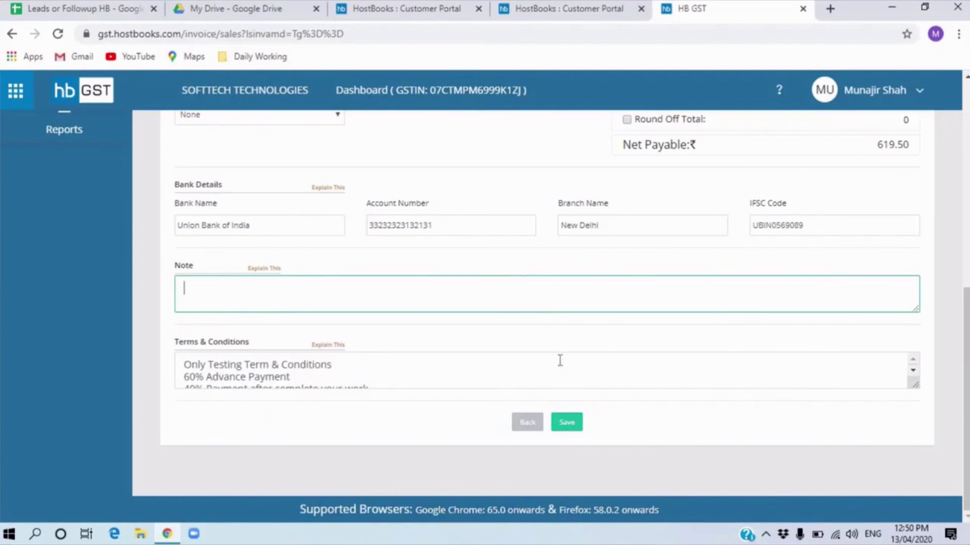
pyautogui.click(576, 425)
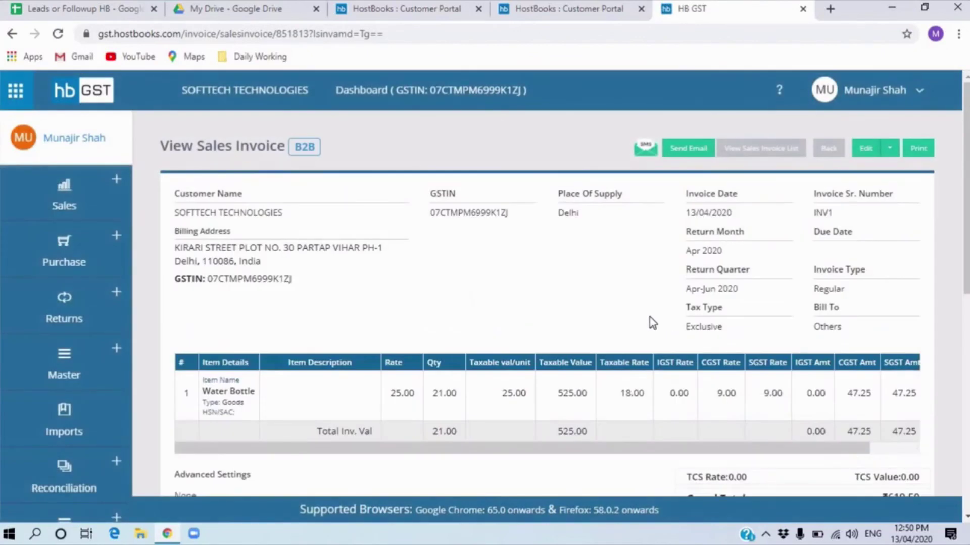
# - Print invoice INV1 to the registered address and scroll through the ₹619.50 tax invoice
pyautogui.click(925, 150)
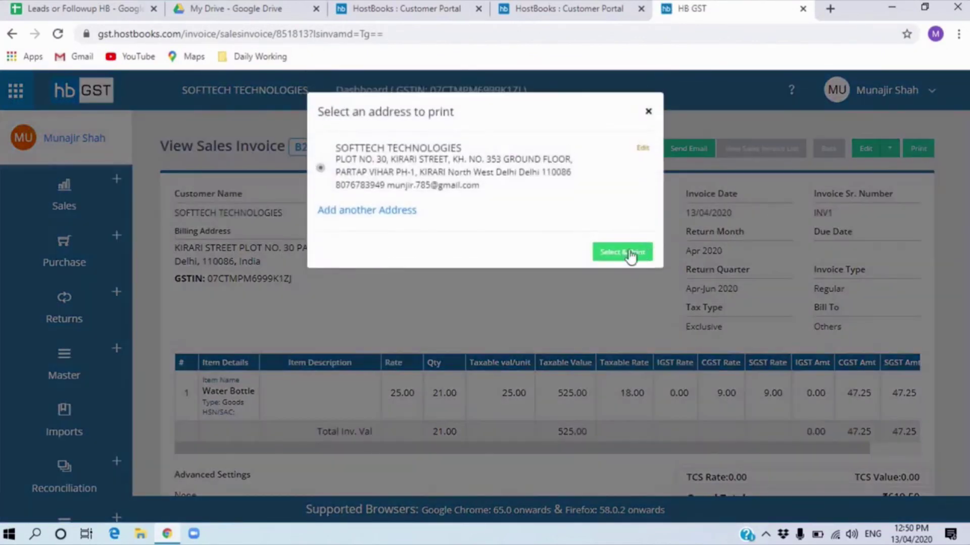
pyautogui.click(611, 252)
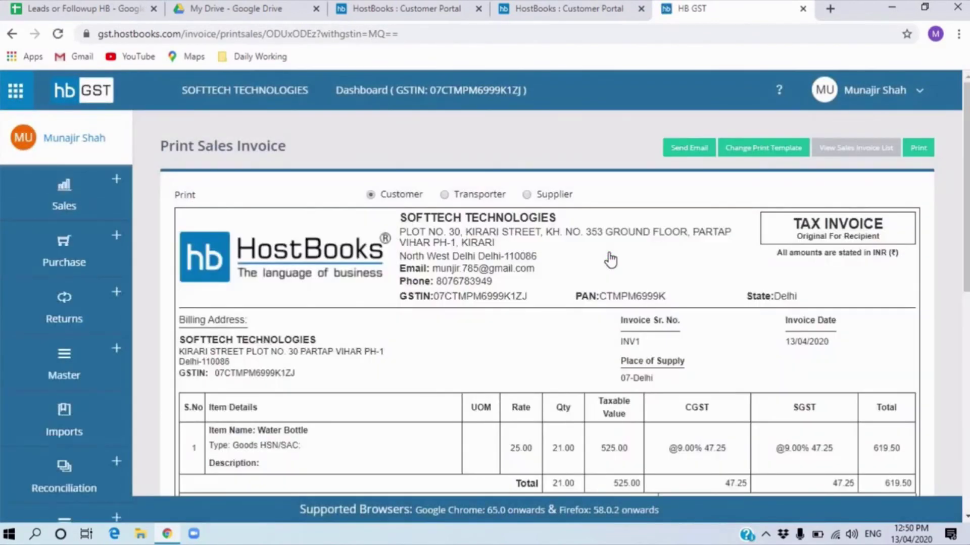
pyautogui.scroll(-3, 565, 303)
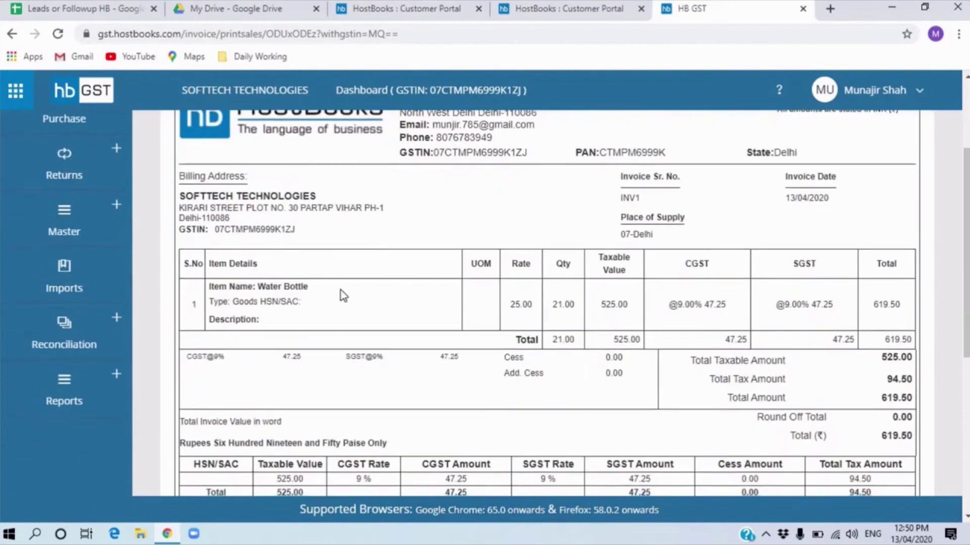
pyautogui.scroll(-3, 341, 292)
pyautogui.scroll(7, 364, 283)
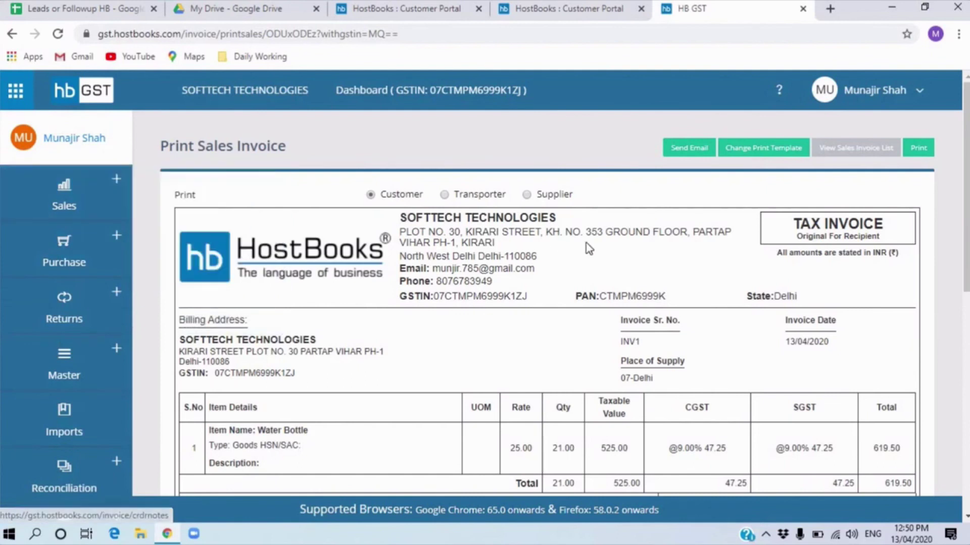
pyautogui.moveTo(83, 197)
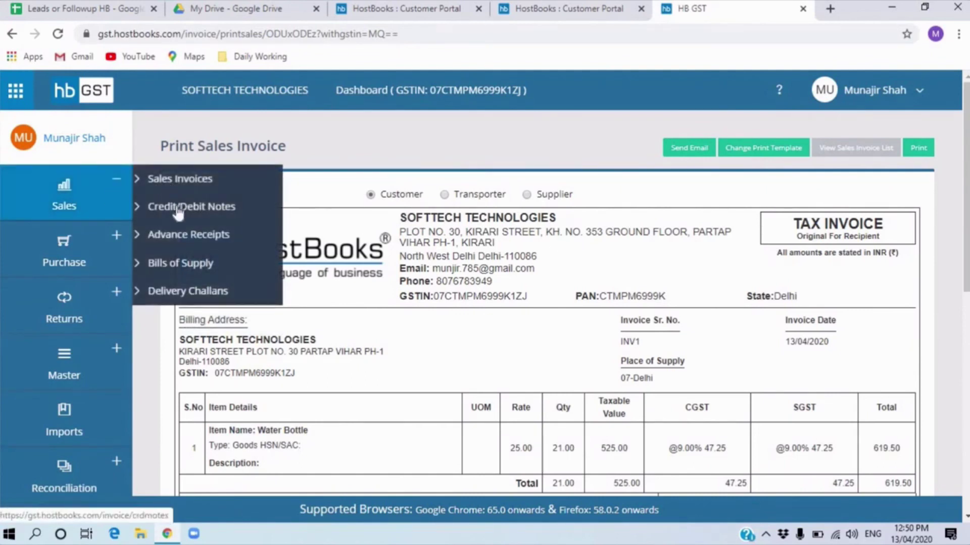
# - Open the Credit/Debit Note List (2 notes, ₹24,588) and start a new credit note
pyautogui.click(178, 211)
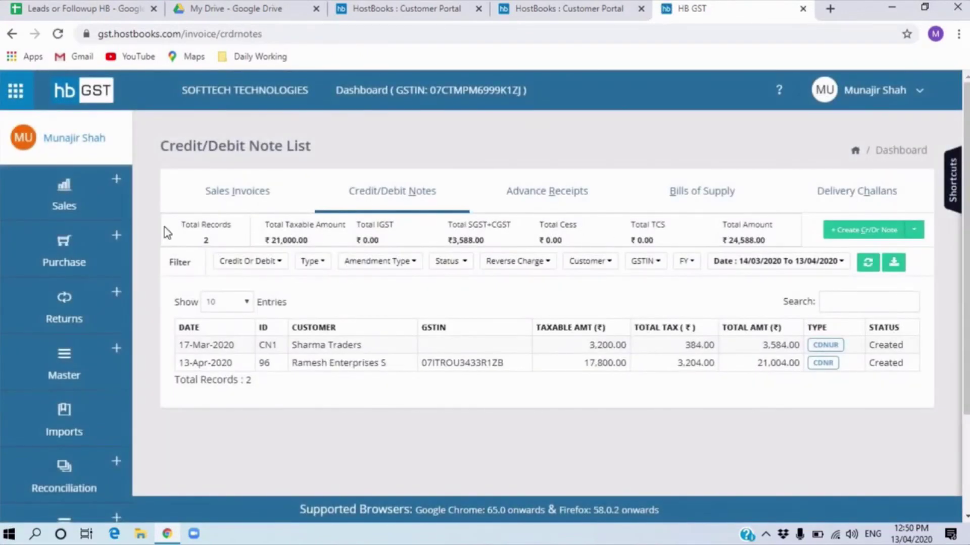
pyautogui.click(879, 238)
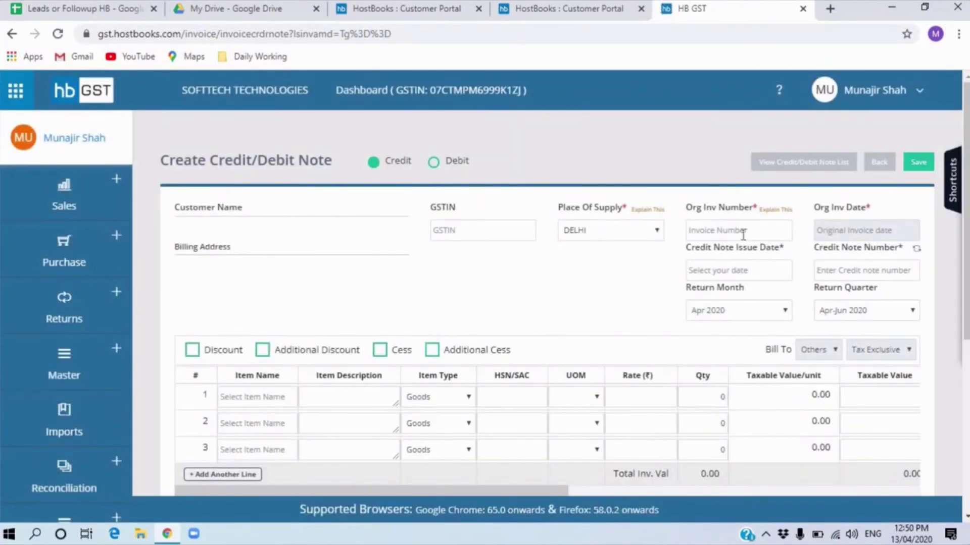
# - Link the credit note to original invoice INV1
pyautogui.click(742, 233)
pyautogui.write('INV1')
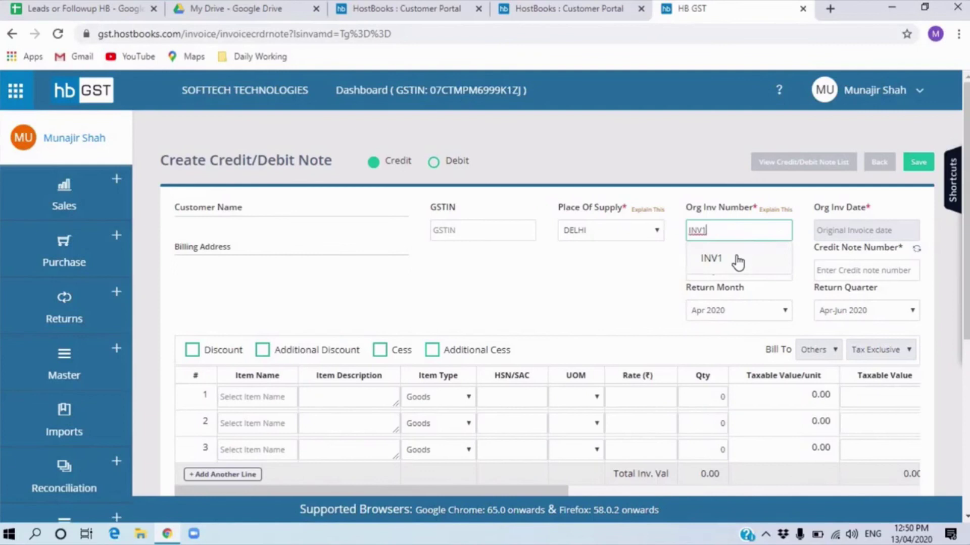
pyautogui.click(721, 259)
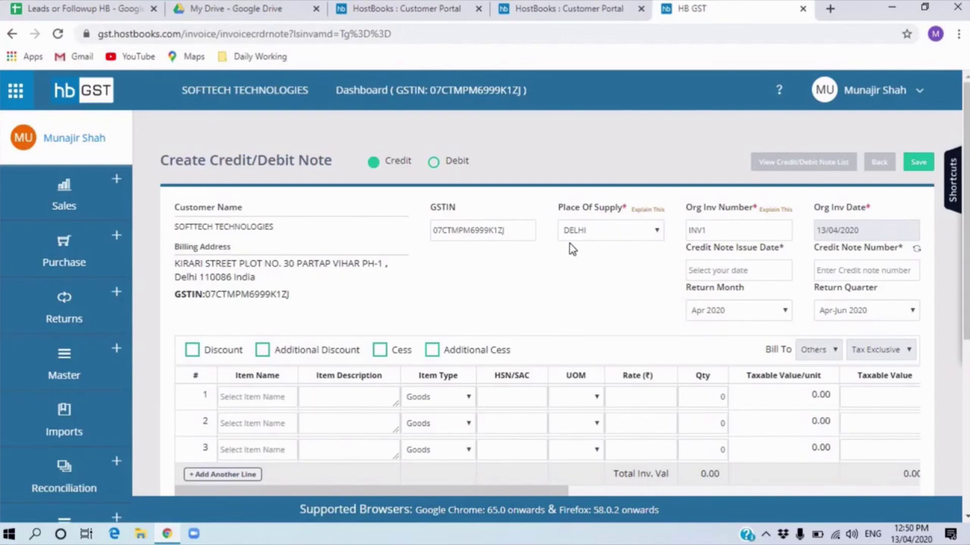
# - Add Water Bottle as row 1 and change its quantity from 21 to 6
pyautogui.scroll(-3, 569, 244)
pyautogui.click(248, 259)
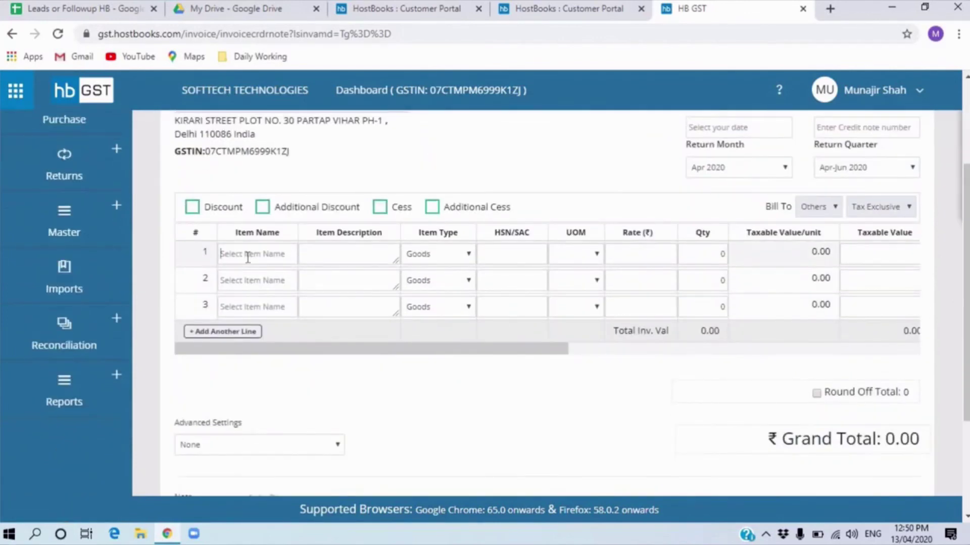
pyautogui.write('wat')
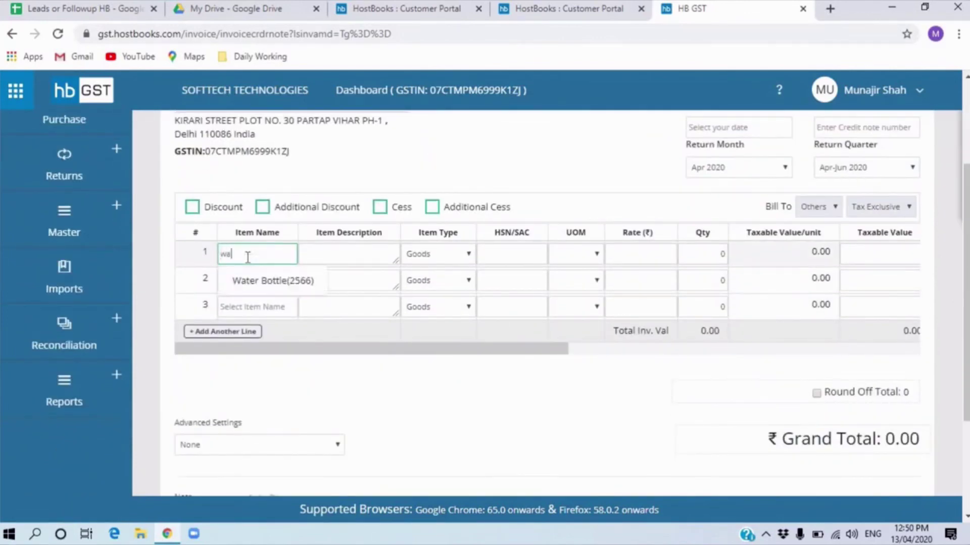
pyautogui.click(274, 285)
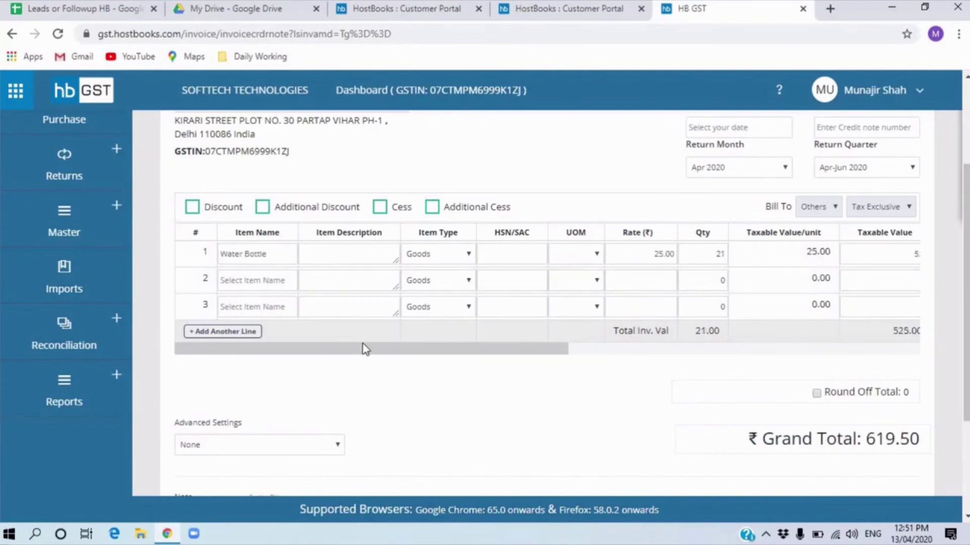
pyautogui.moveTo(386, 347); pyautogui.dragTo(550, 359)
pyautogui.click(403, 255)
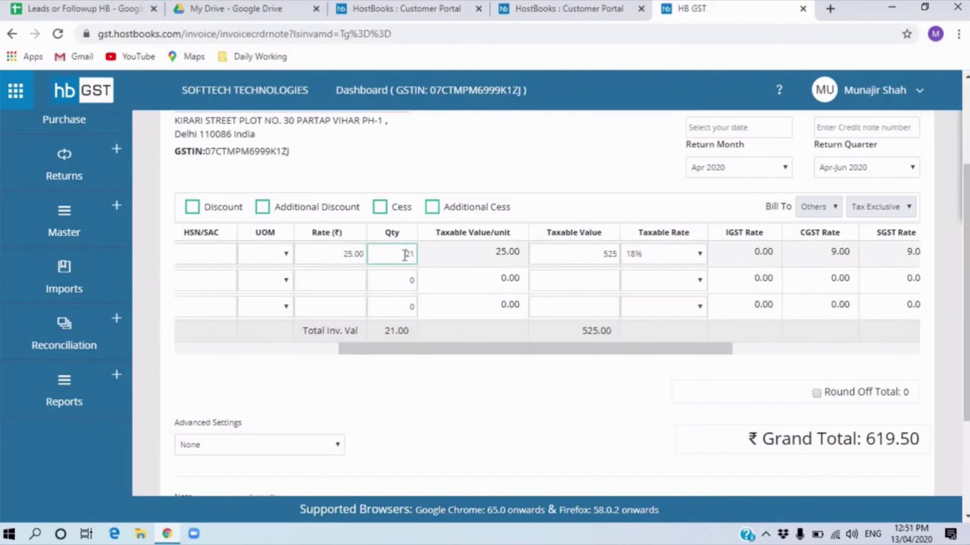
pyautogui.press('Delete')
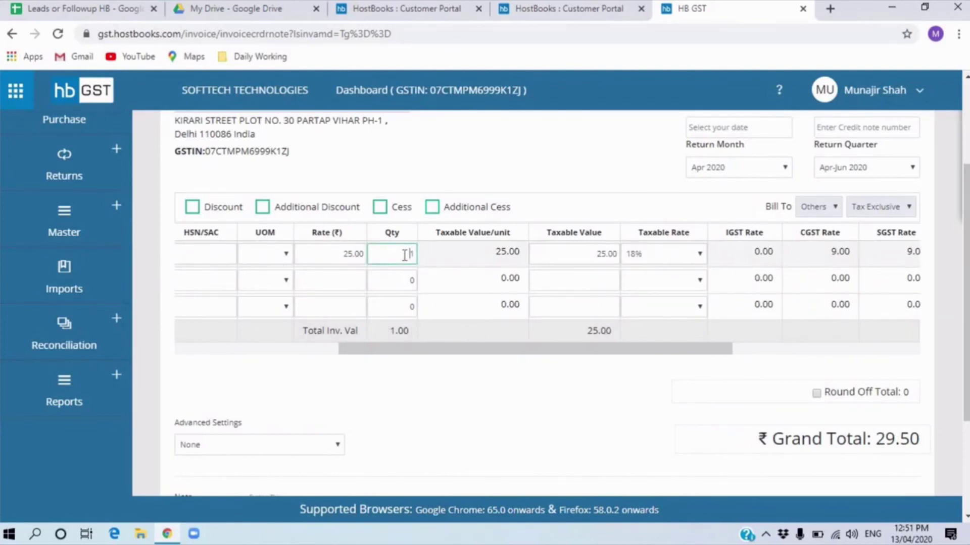
pyautogui.press('Delete')
pyautogui.write('6')
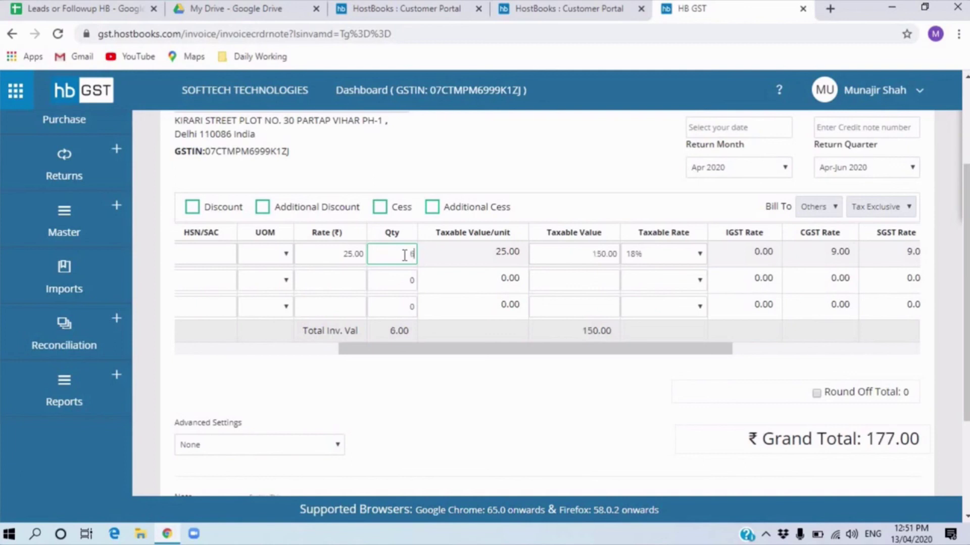
# - Set the credit note issue date to 13 April 2020 and save it
pyautogui.moveTo(653, 350); pyautogui.dragTo(331, 309)
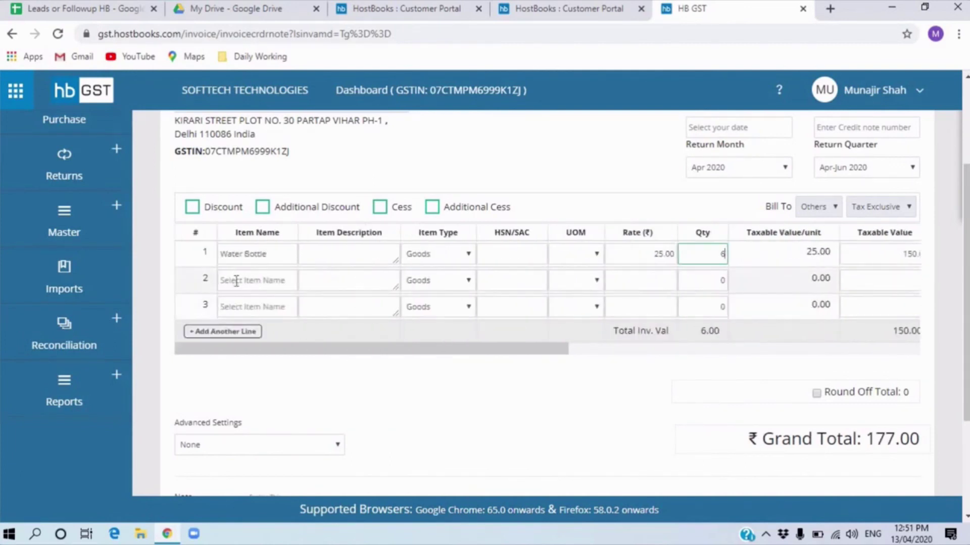
pyautogui.scroll(-2, 519, 274)
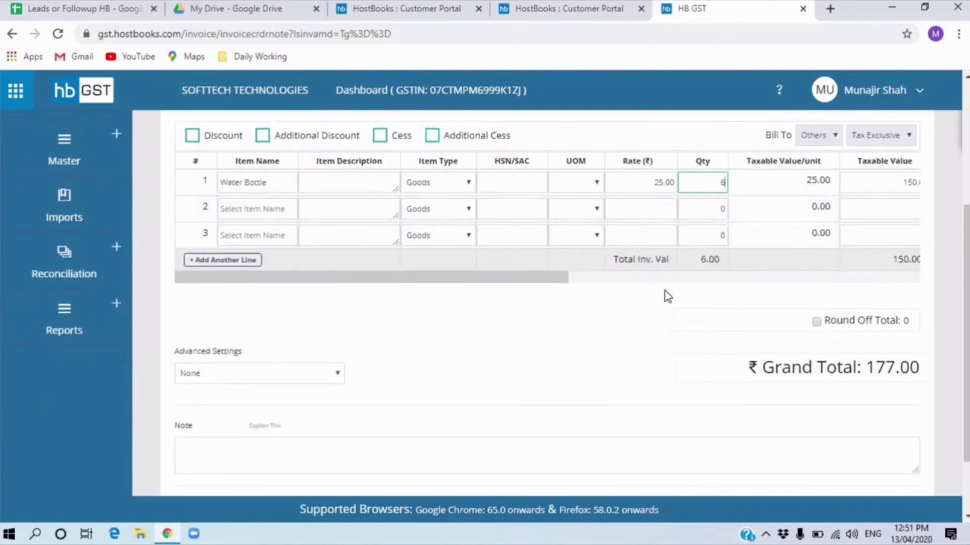
pyautogui.scroll(-2, 664, 294)
pyautogui.scroll(1, 578, 424)
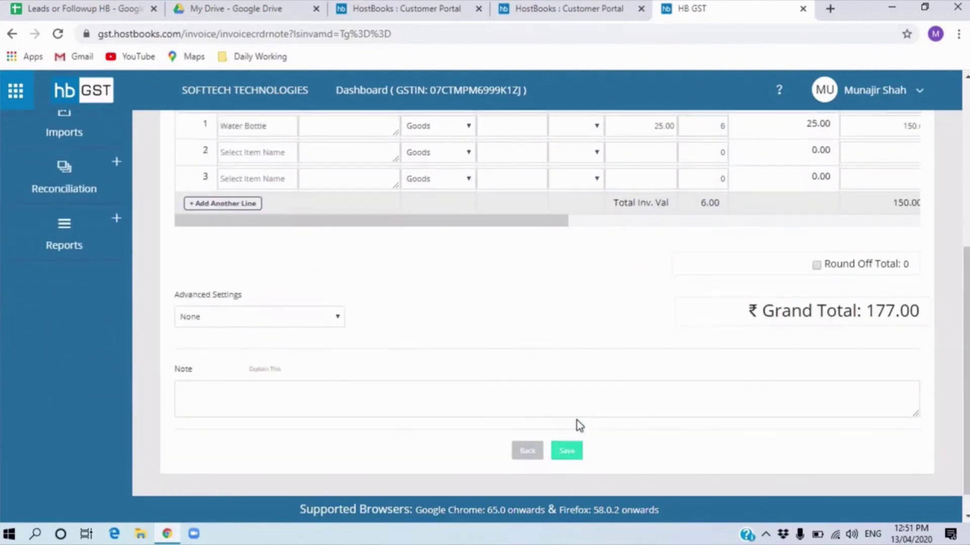
pyautogui.scroll(6, 367, 364)
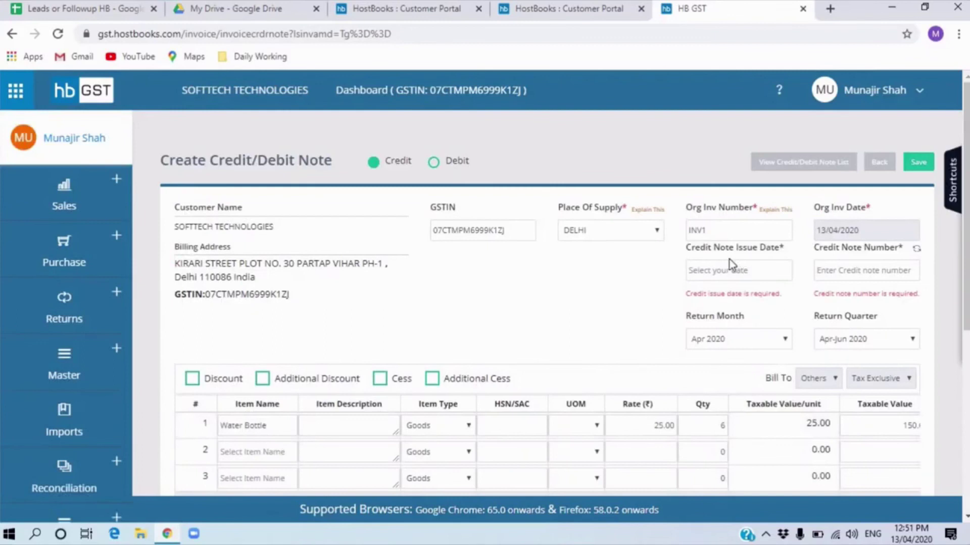
pyautogui.click(718, 275)
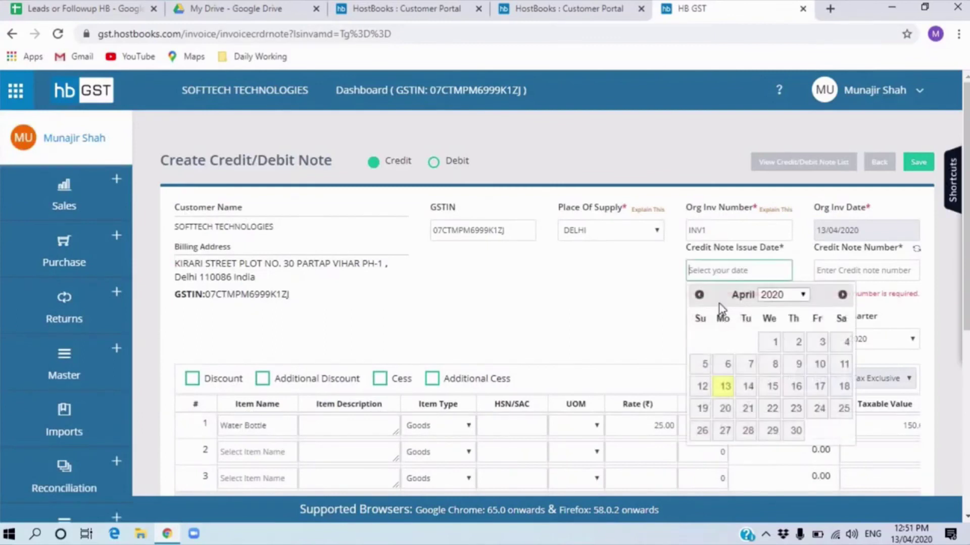
pyautogui.click(724, 392)
pyautogui.scroll(-6, 694, 376)
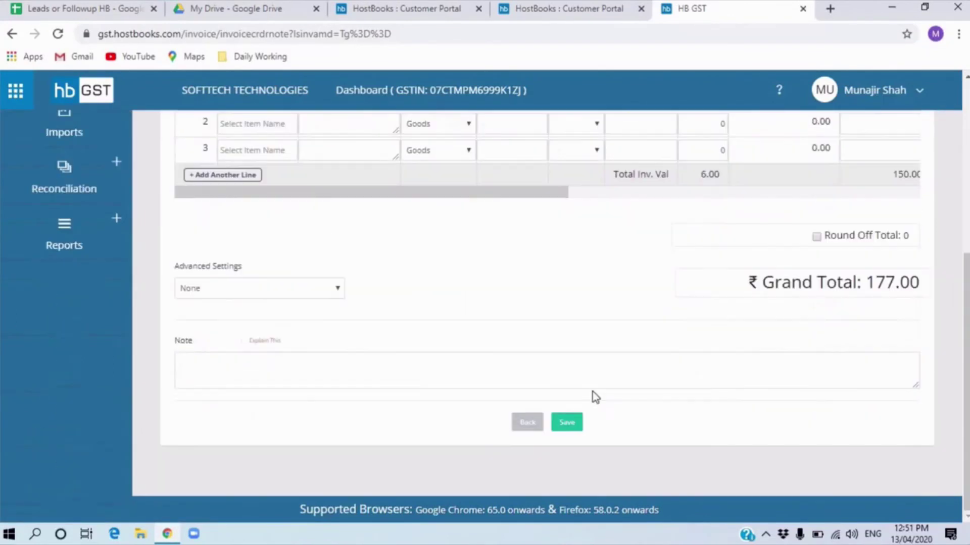
pyautogui.click(571, 423)
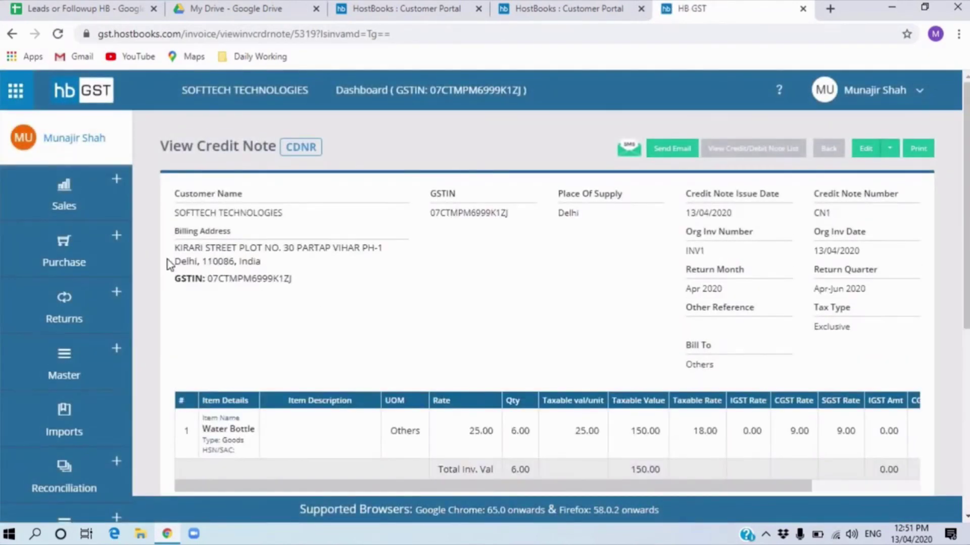
# - Open Purchase > Purchase Invoices, showing the Khurana Delhi COmpany bill totalling 1,062,000
pyautogui.click(119, 211)
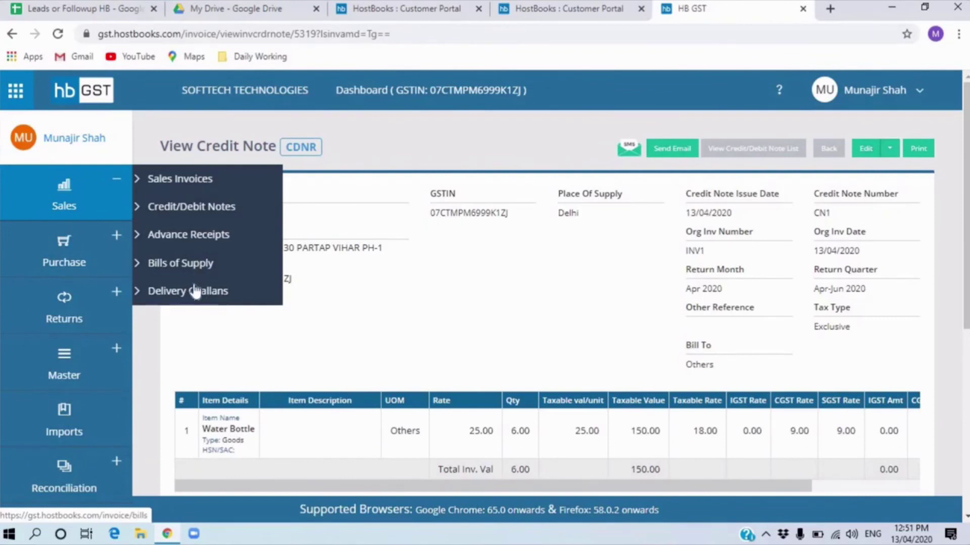
pyautogui.click(96, 267)
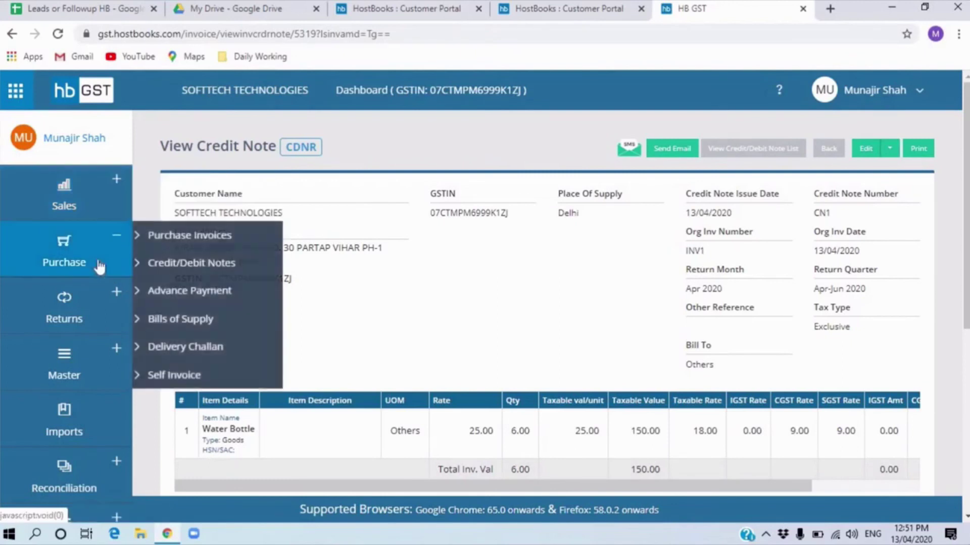
pyautogui.click(113, 205)
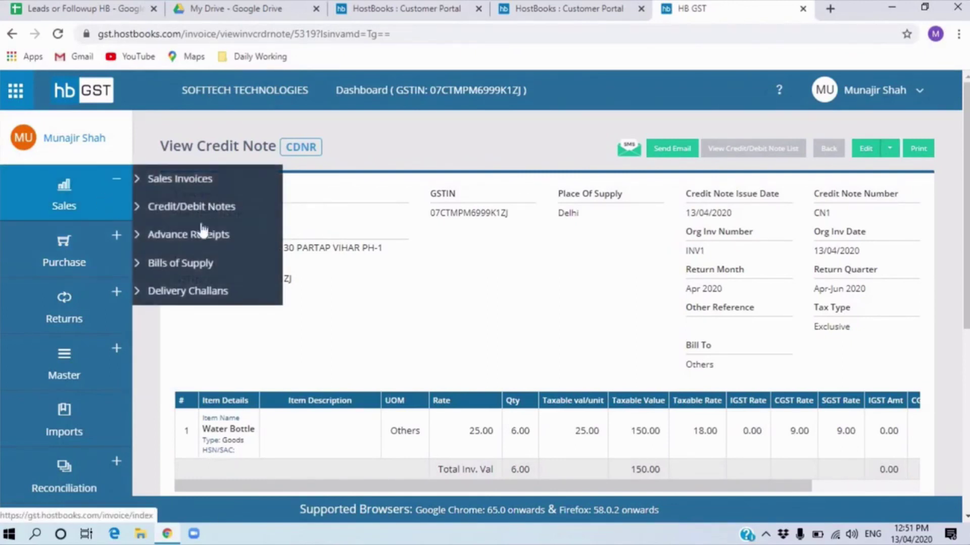
pyautogui.click(61, 266)
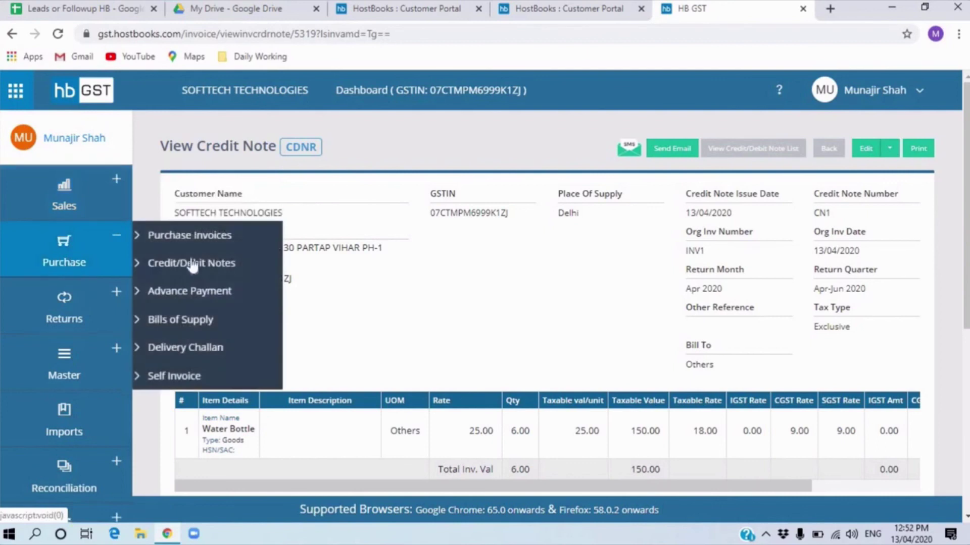
pyautogui.click(197, 244)
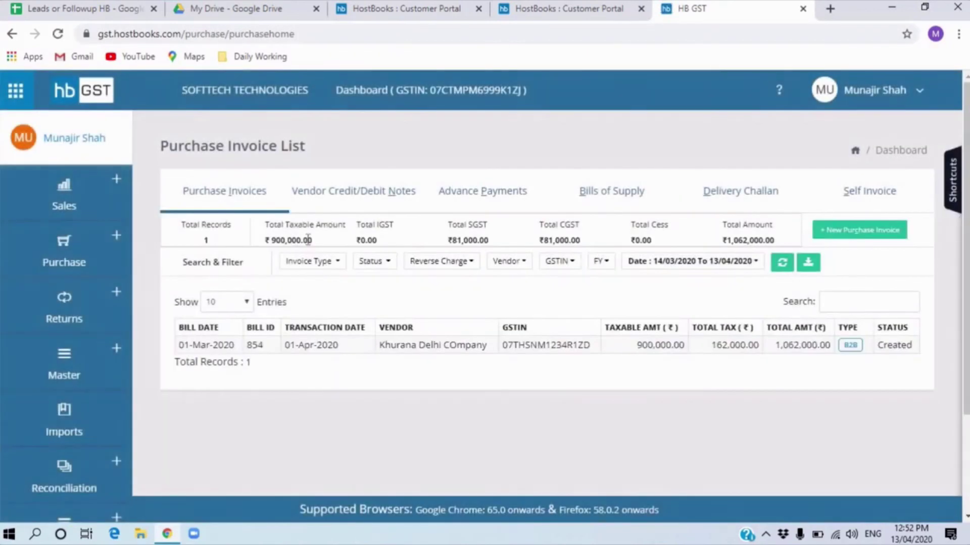
# - Create a new purchase invoice with vendor Realkeeper Technologies
pyautogui.click(880, 237)
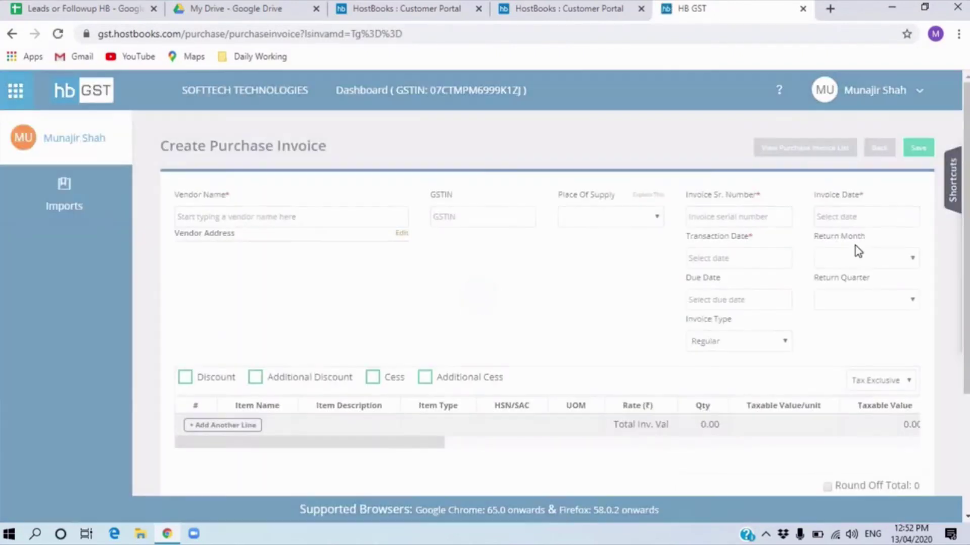
pyautogui.click(321, 214)
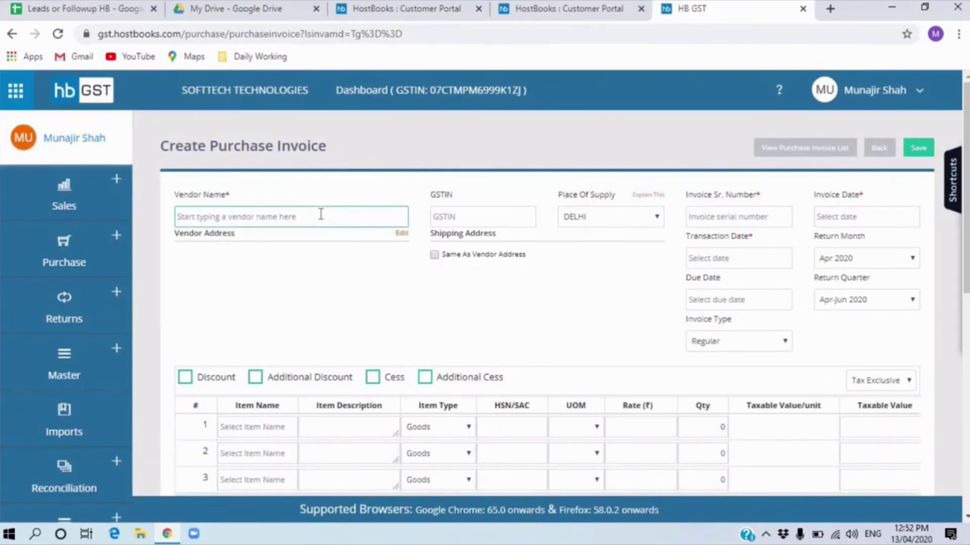
pyautogui.write('re')
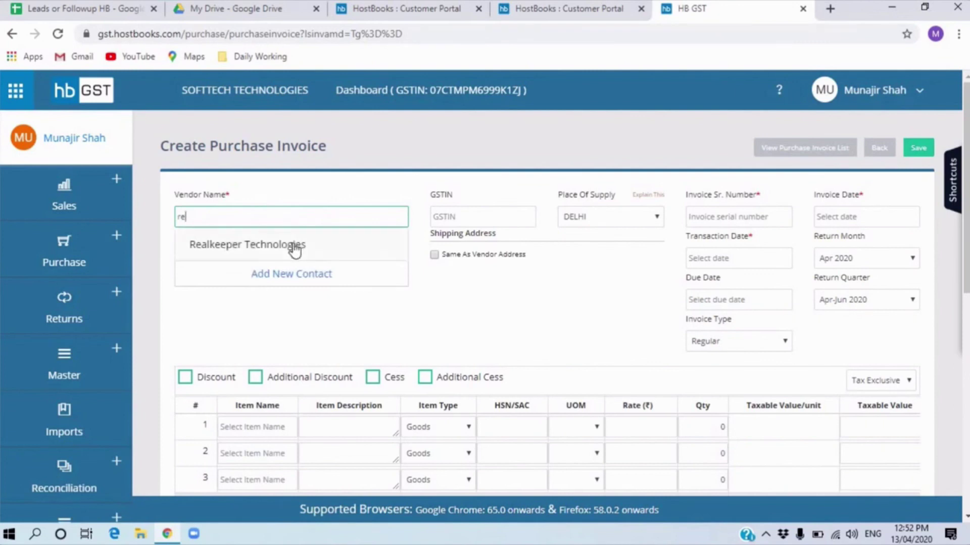
pyautogui.click(293, 244)
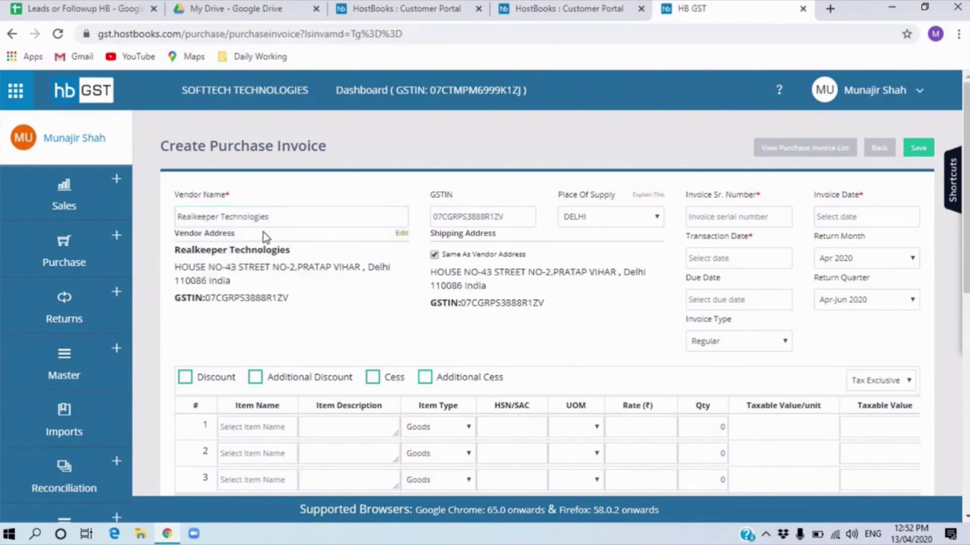
pyautogui.click(274, 216)
pyautogui.write('g')
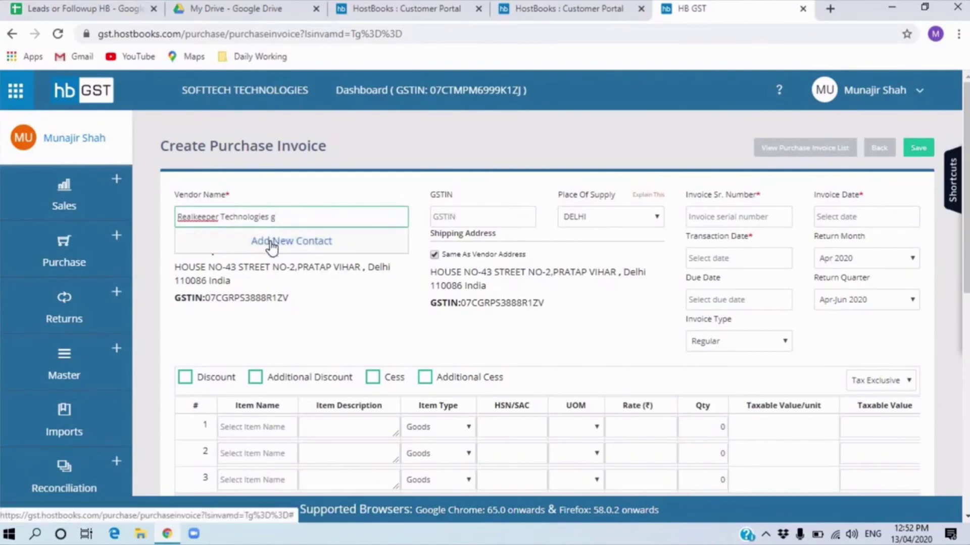
pyautogui.click(509, 216)
# - Enter serial number 323, invoice date 13/04/2020 and transaction date 12/04/2020
pyautogui.click(750, 222)
pyautogui.write('323')
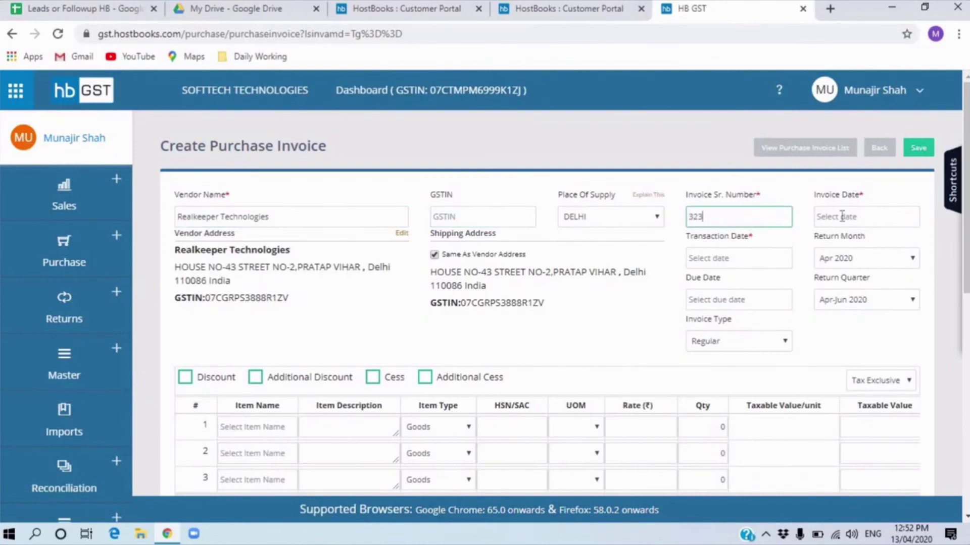
pyautogui.click(841, 216)
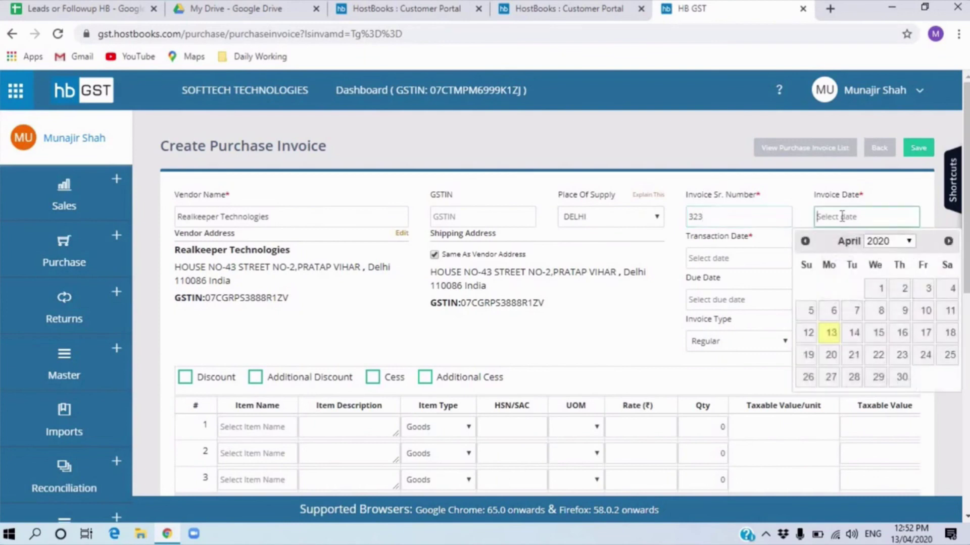
pyautogui.click(835, 337)
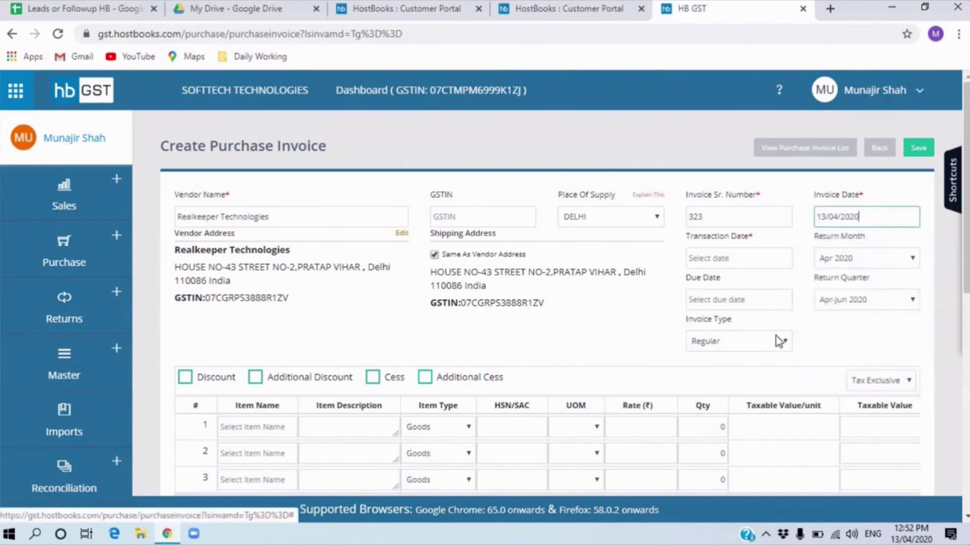
pyautogui.click(729, 258)
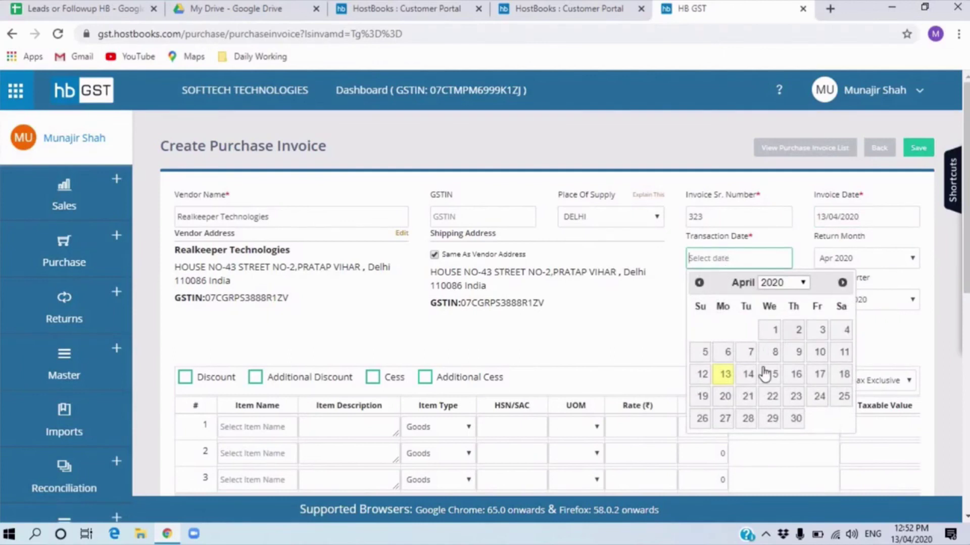
pyautogui.click(709, 379)
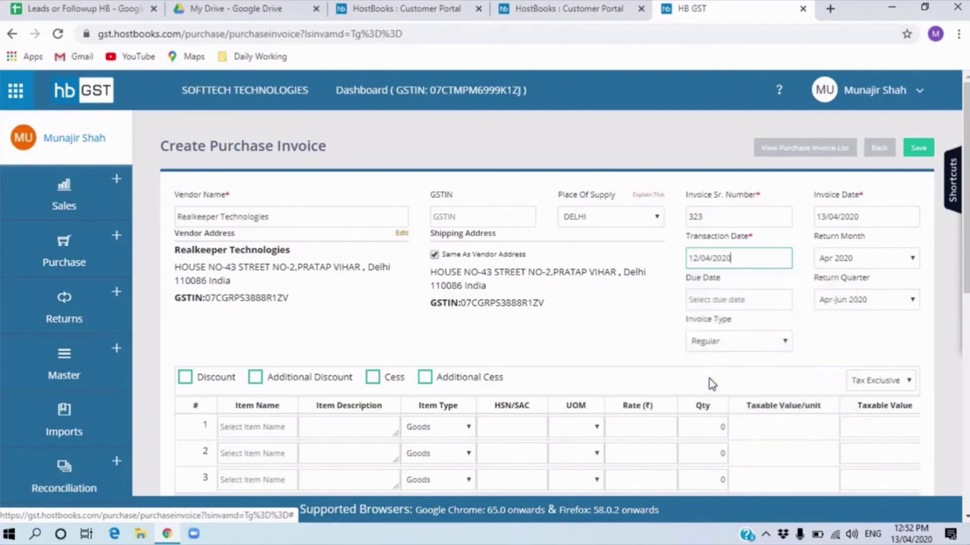
pyautogui.click(729, 300)
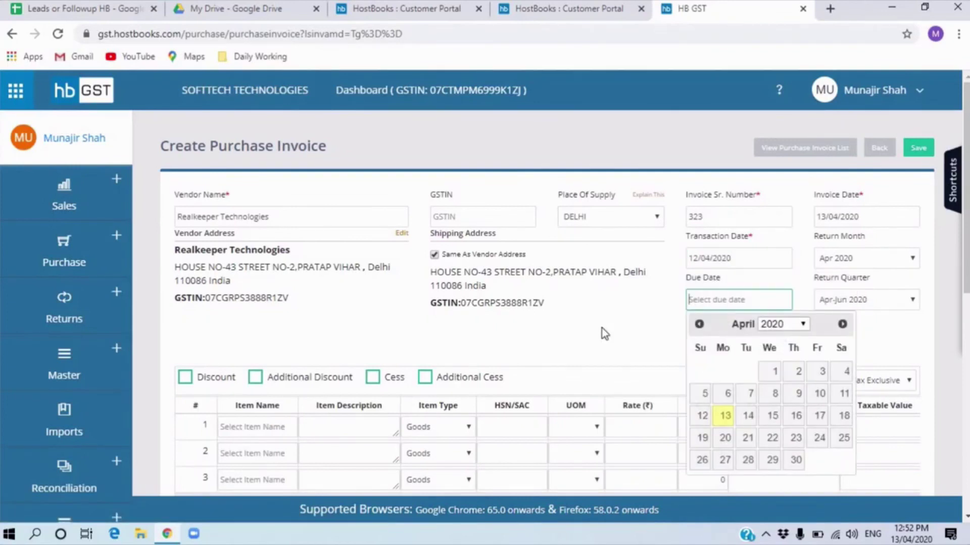
# - Add Water Bottle as the first line item with quantity 221
pyautogui.scroll(-2, 238, 435)
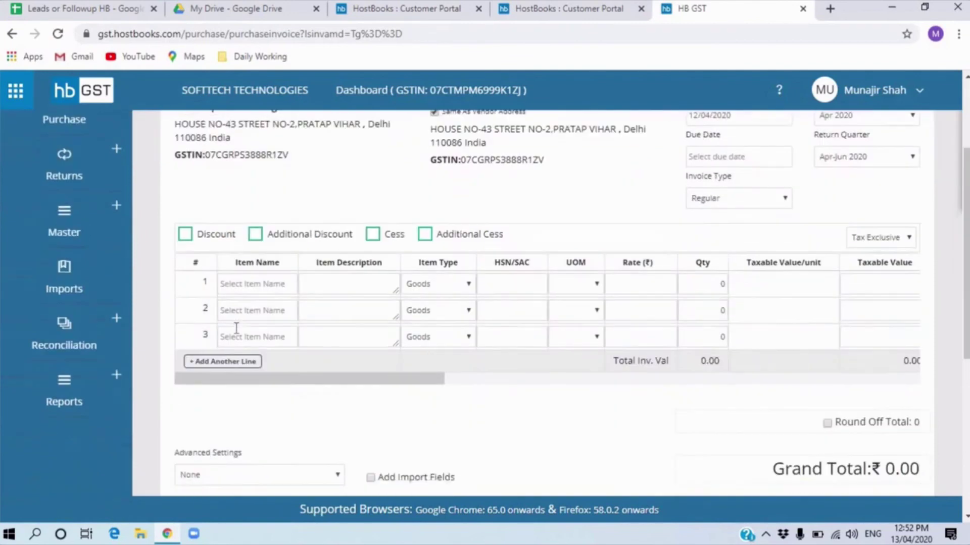
pyautogui.click(228, 285)
pyautogui.write('wat')
pyautogui.press('Return')
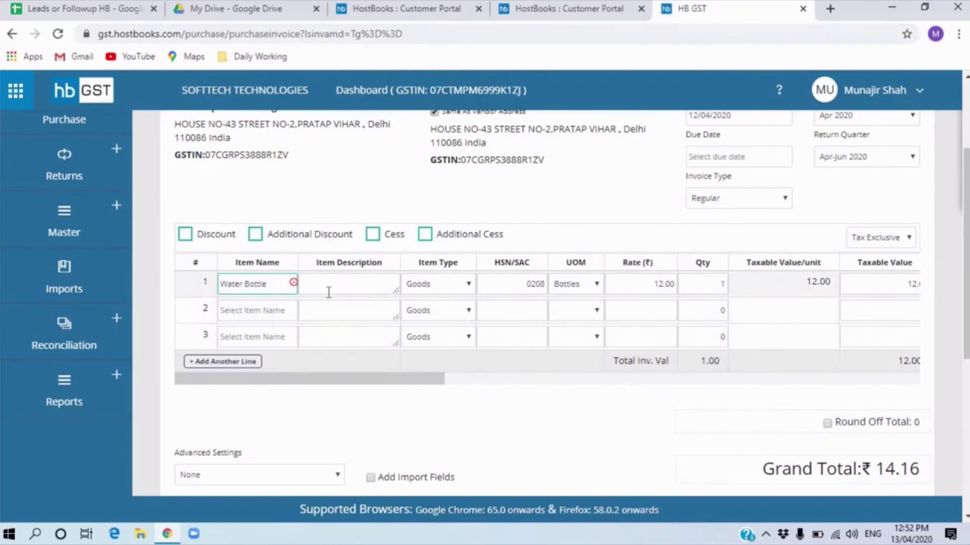
pyautogui.write('g')
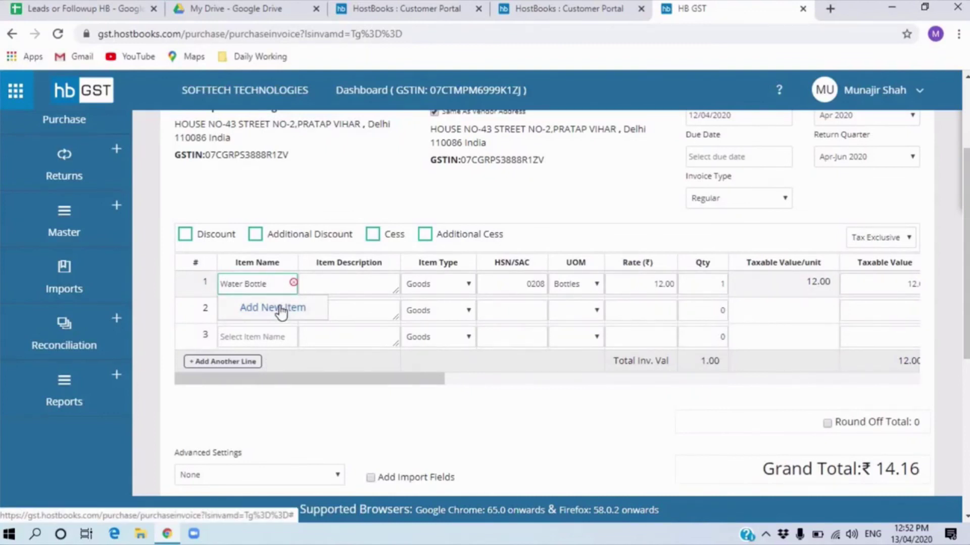
pyautogui.click(699, 283)
pyautogui.write('22')
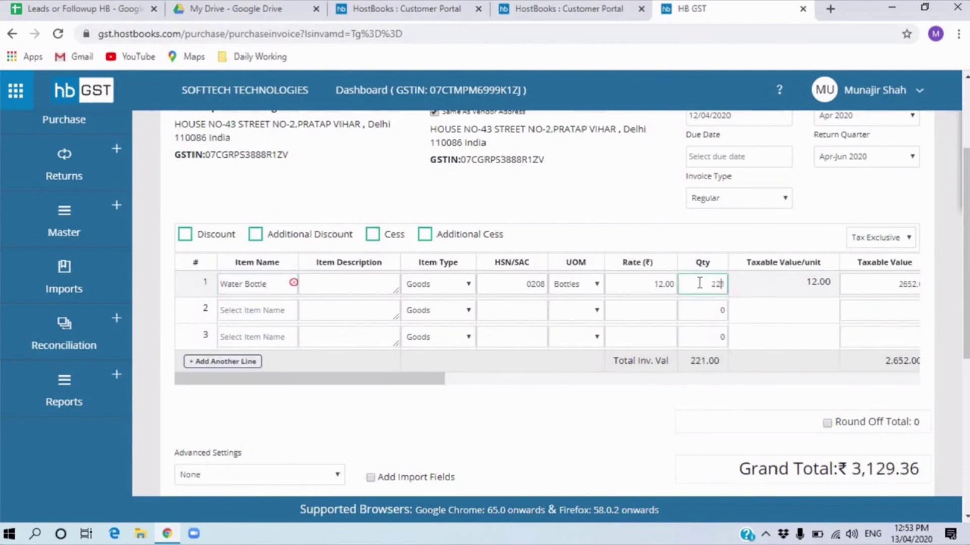
# - Try saving the purchase invoice, which fails with an invalid vendor error
pyautogui.scroll(-1, 304, 359)
pyautogui.scroll(-1, 273, 236)
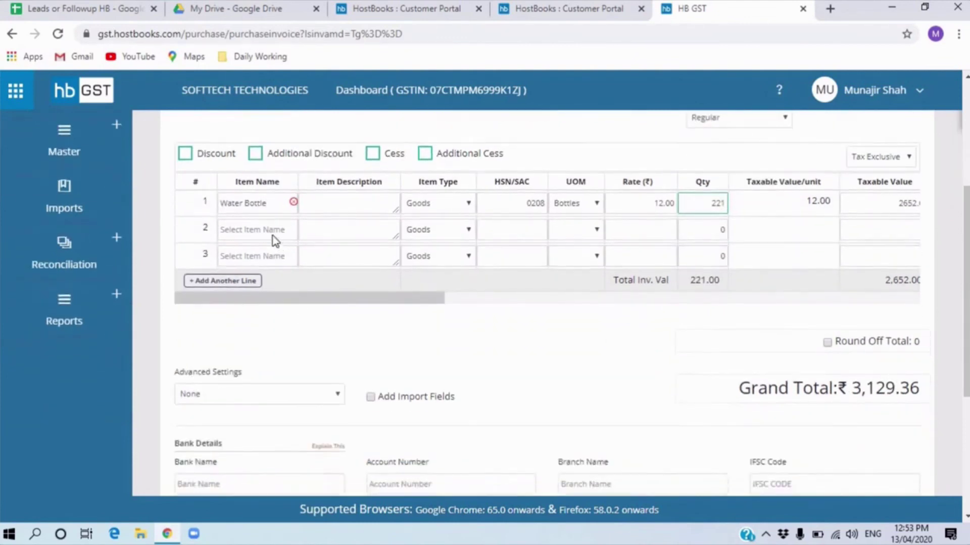
pyautogui.click(255, 167)
pyautogui.click(251, 193)
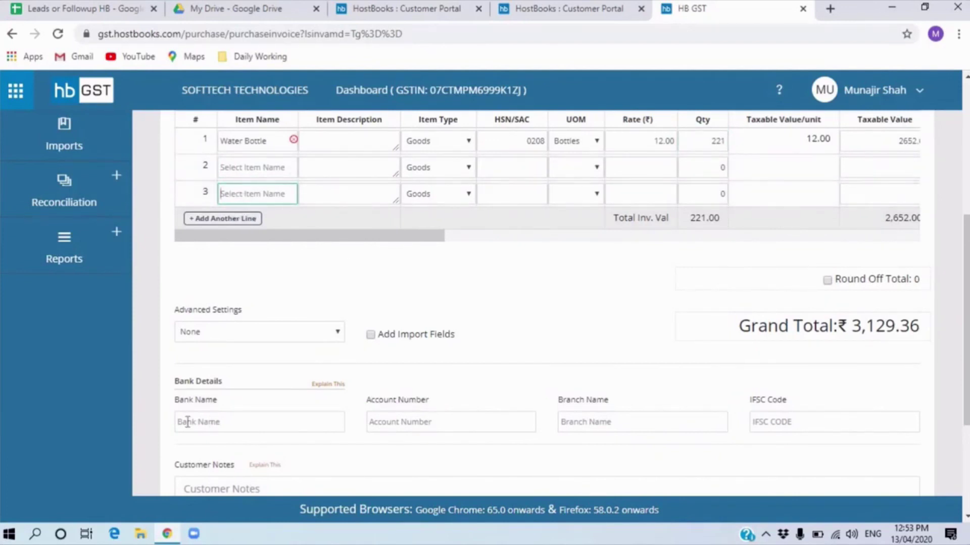
pyautogui.click(214, 420)
pyautogui.scroll(-3, 636, 321)
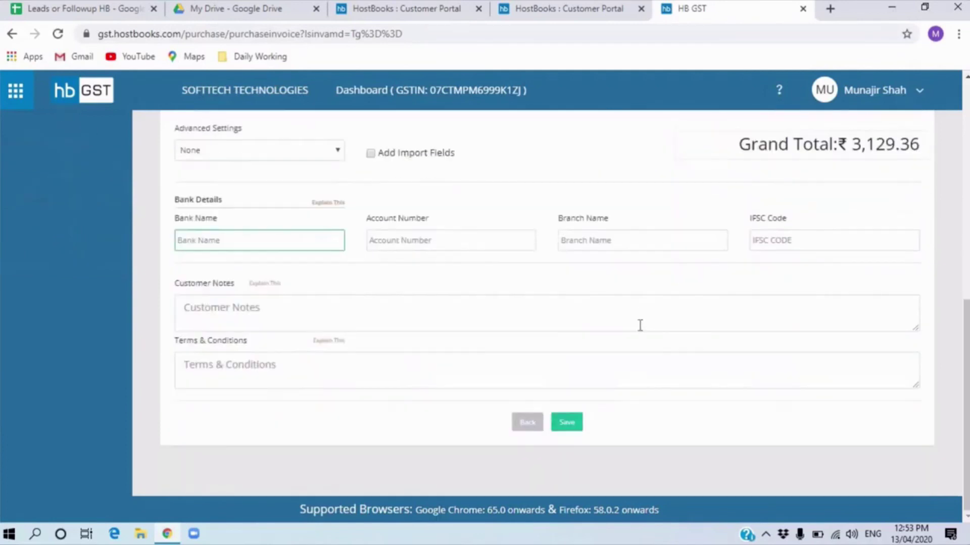
pyautogui.click(564, 424)
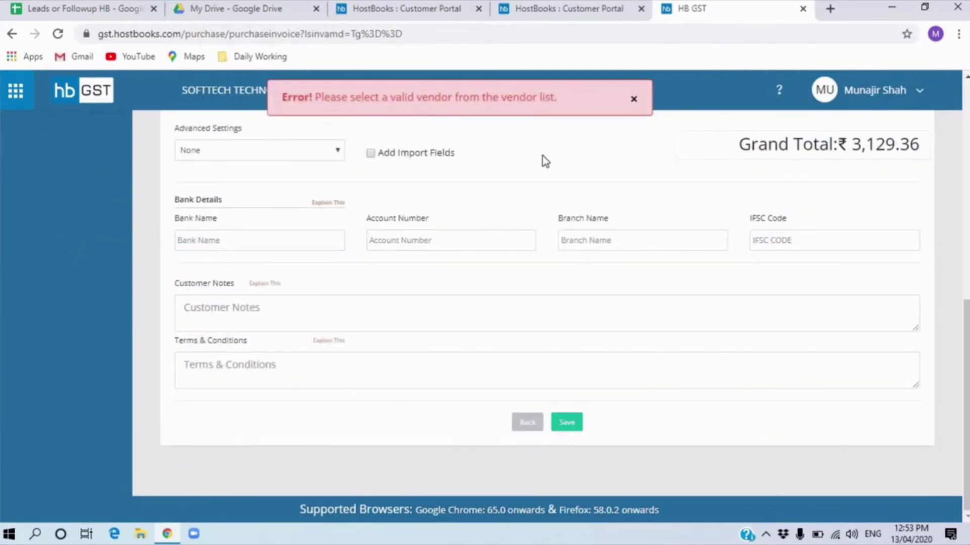
# - Replace the vendor with Sharma Traders and save purchase invoice 323
pyautogui.scroll(10, 547, 231)
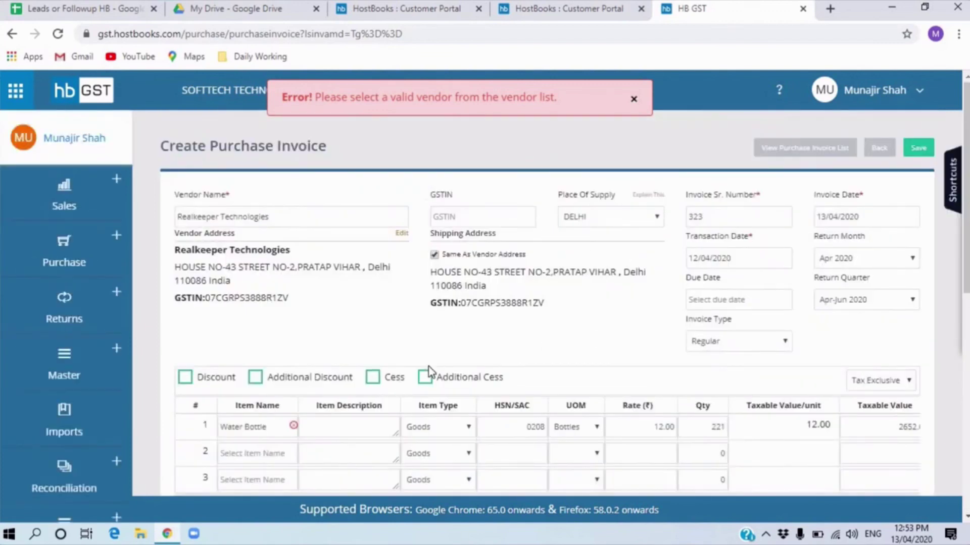
pyautogui.scroll(-1, 428, 372)
pyautogui.scroll(1, 497, 222)
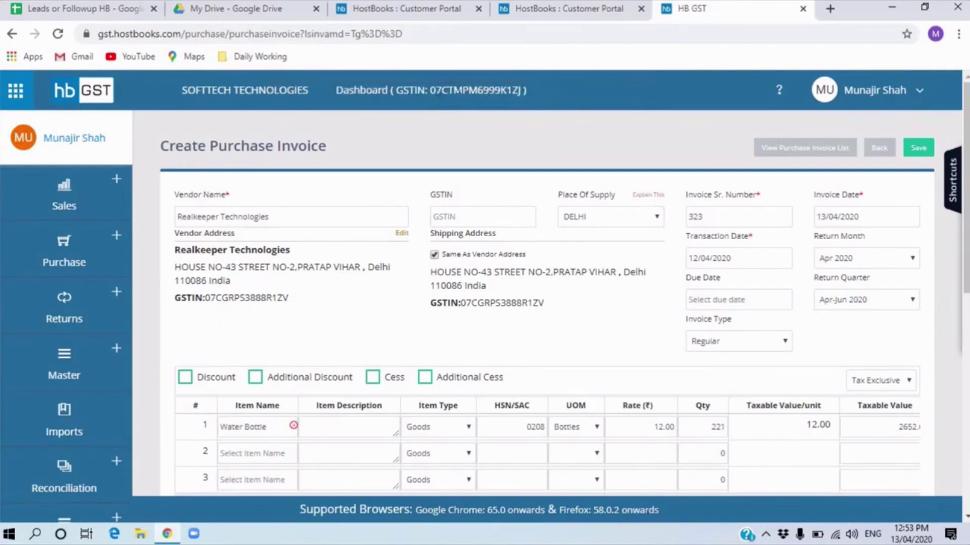
pyautogui.click(327, 220)
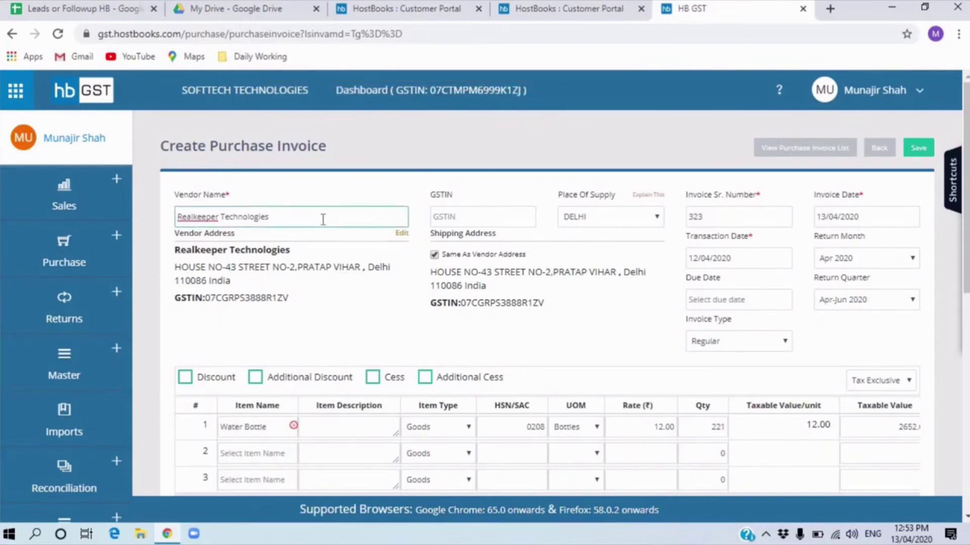
pyautogui.hotkey('ctrl', 'a')
pyautogui.press('BackSpace')
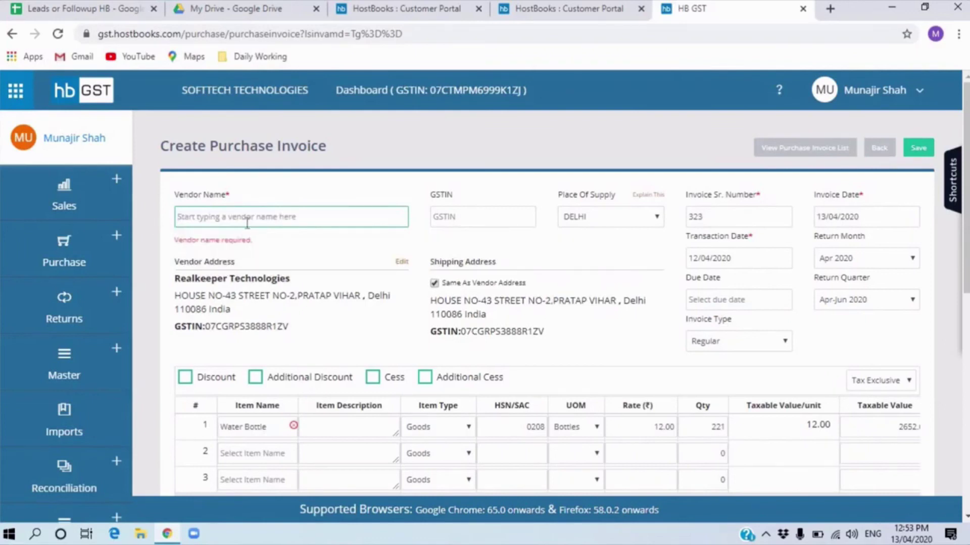
pyautogui.write('d')
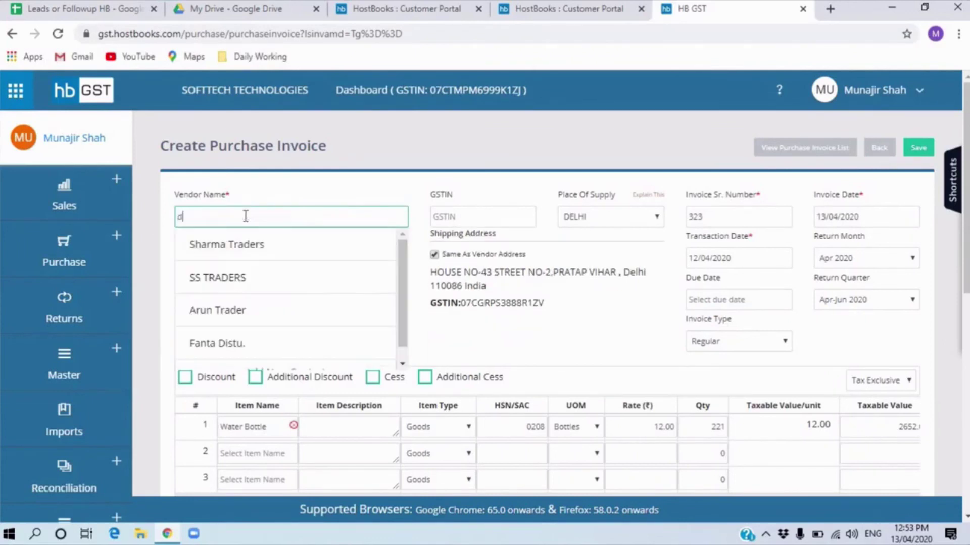
pyautogui.click(251, 246)
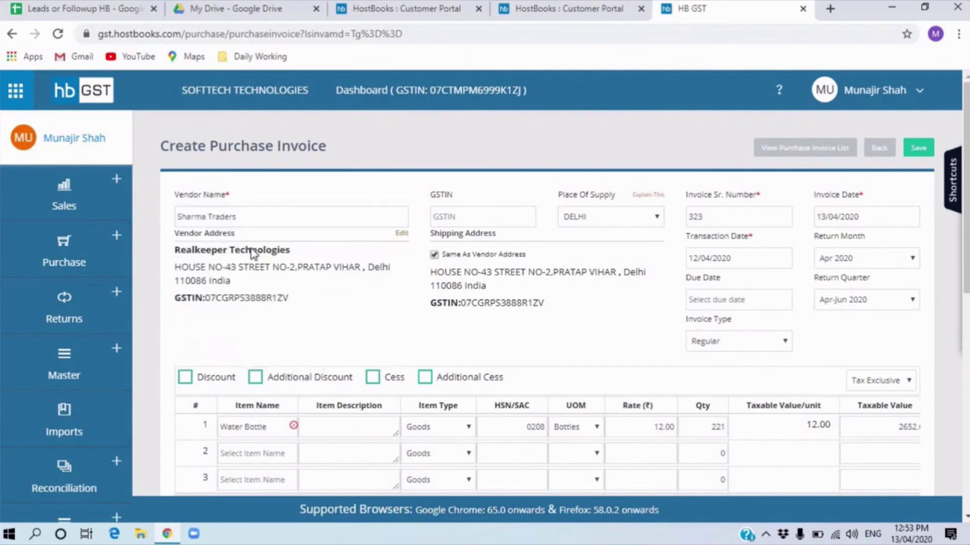
pyautogui.scroll(-10, 564, 424)
pyautogui.click(566, 423)
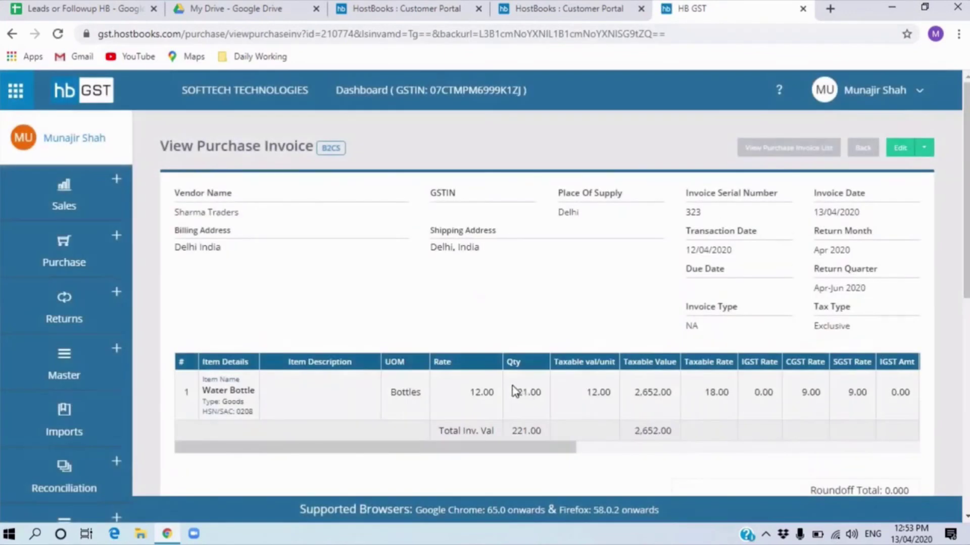
# - Review the saved invoice, then go to the Purchase Credit/Debit Notes list
pyautogui.scroll(-2, 417, 430)
pyautogui.scroll(-1, 399, 422)
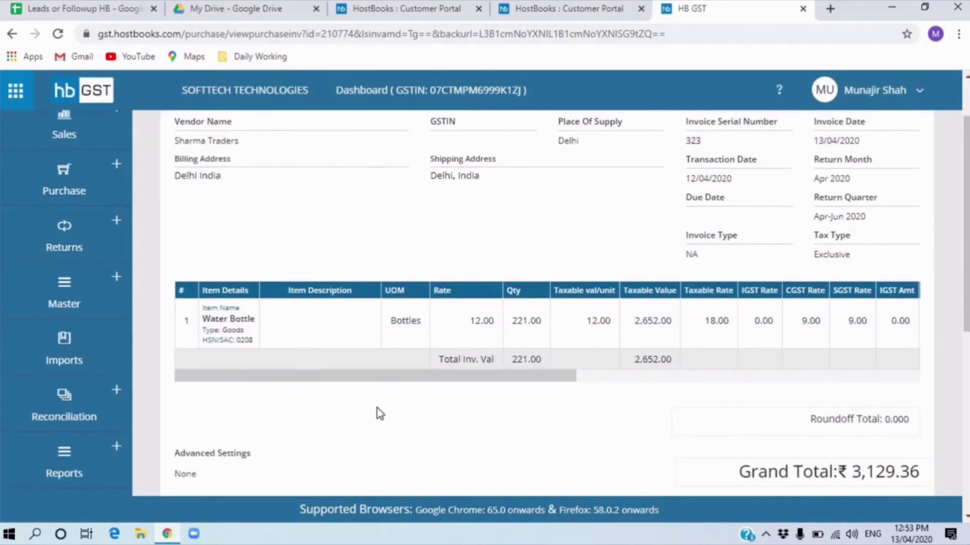
pyautogui.scroll(3, 204, 303)
pyautogui.click(64, 197)
pyautogui.click(91, 259)
pyautogui.click(180, 266)
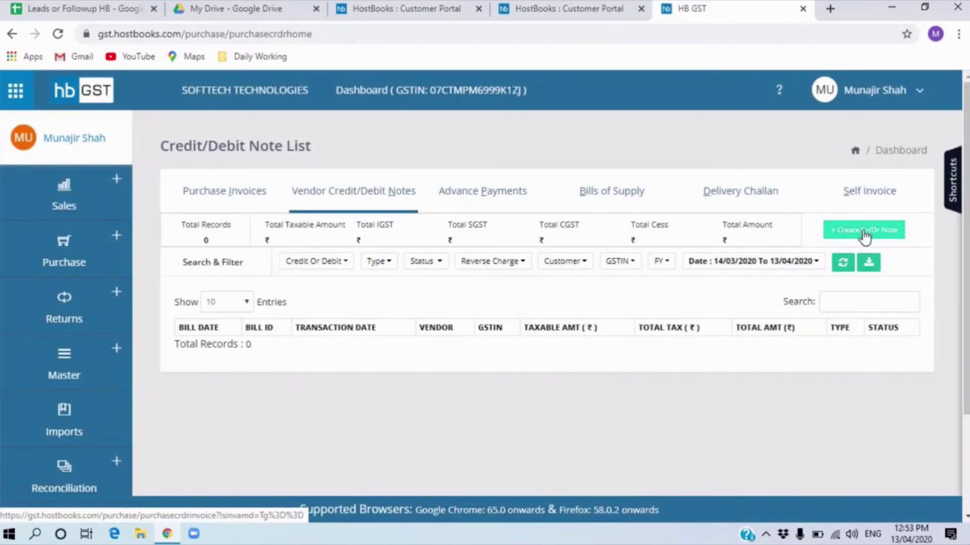
# - Start a new credit/debit note against original invoice number 3
pyautogui.click(865, 235)
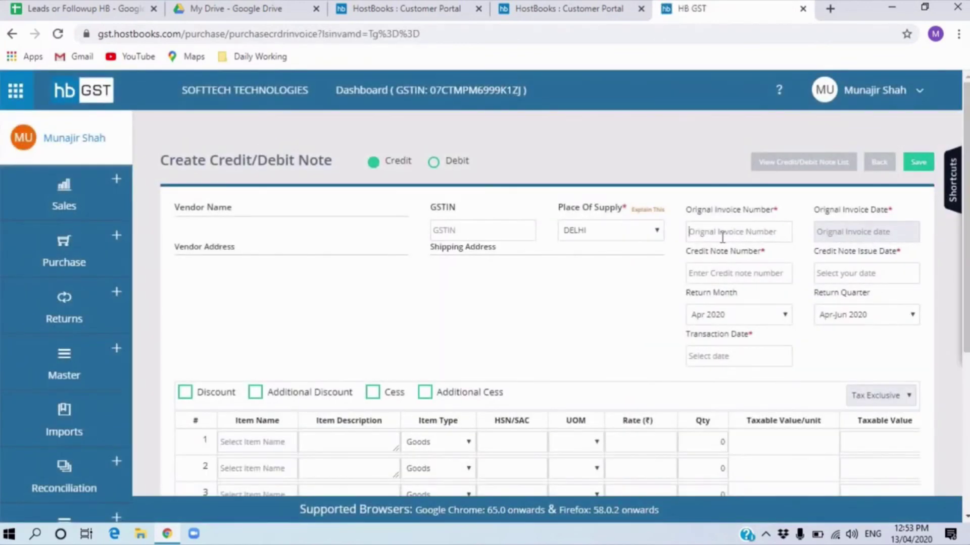
pyautogui.click(722, 237)
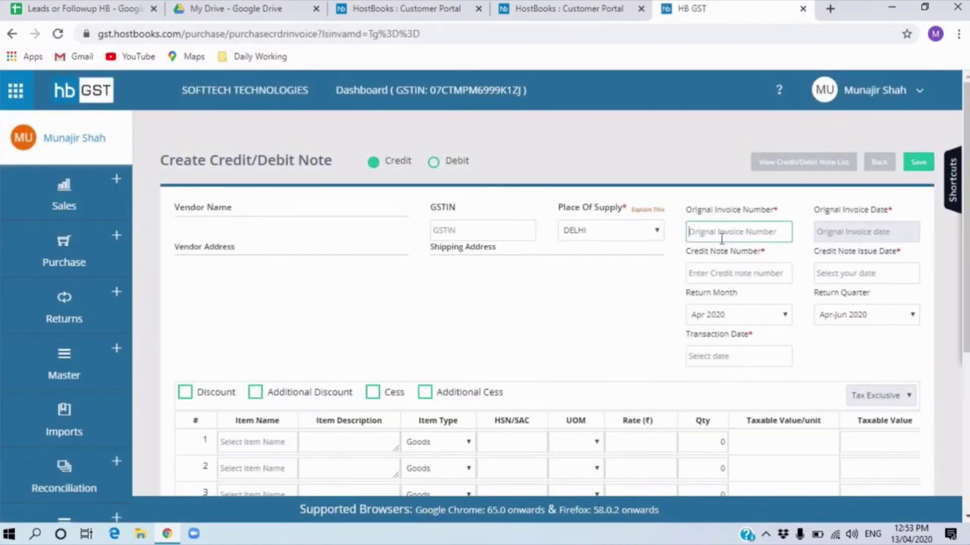
pyautogui.write('3')
pyautogui.scroll(-5, 589, 323)
pyautogui.click(264, 186)
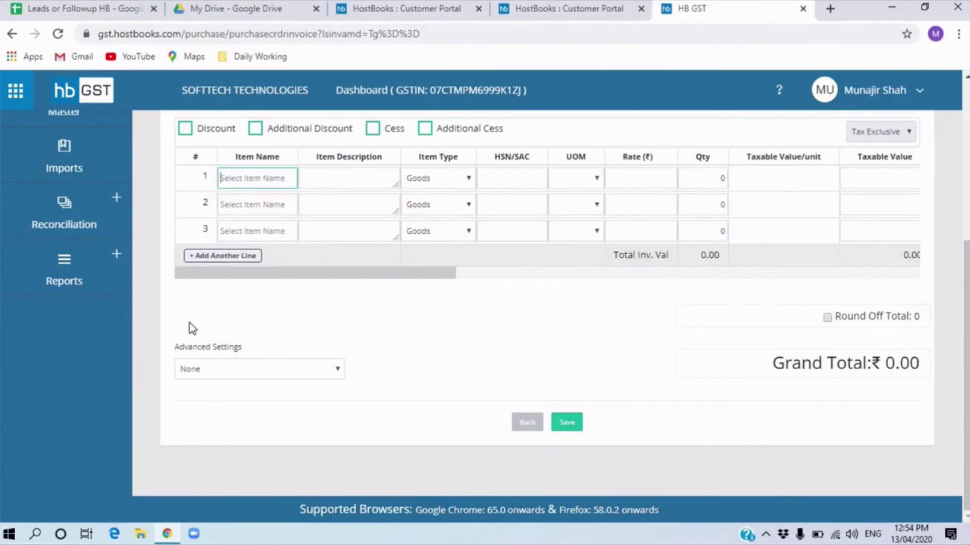
# - Leave the note and open the GSTR-1 return from Returns
pyautogui.scroll(5, 162, 349)
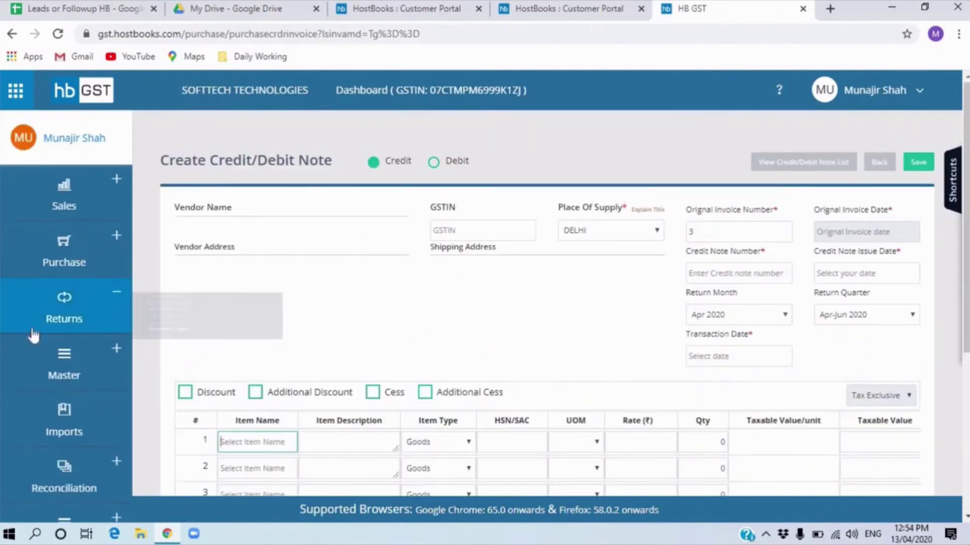
pyautogui.moveTo(124, 319)
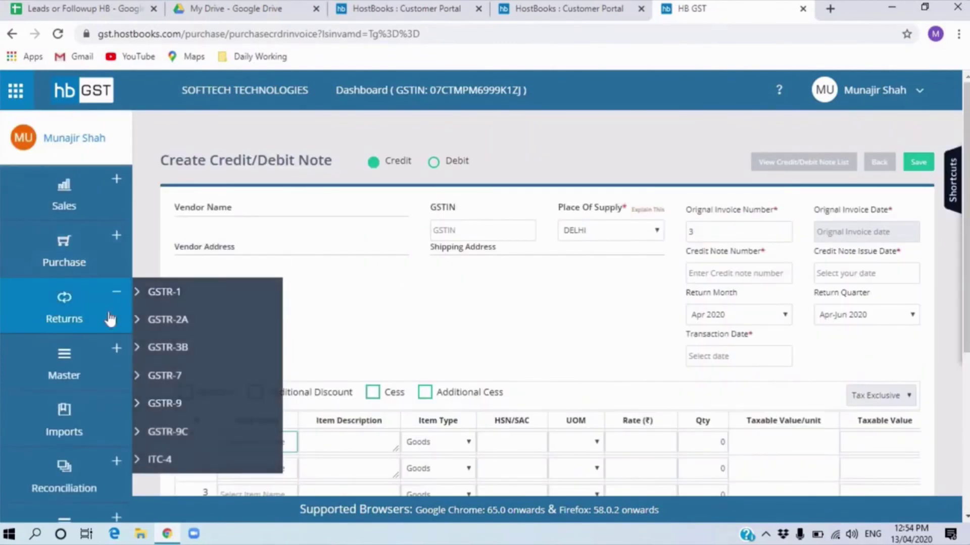
pyautogui.click(164, 301)
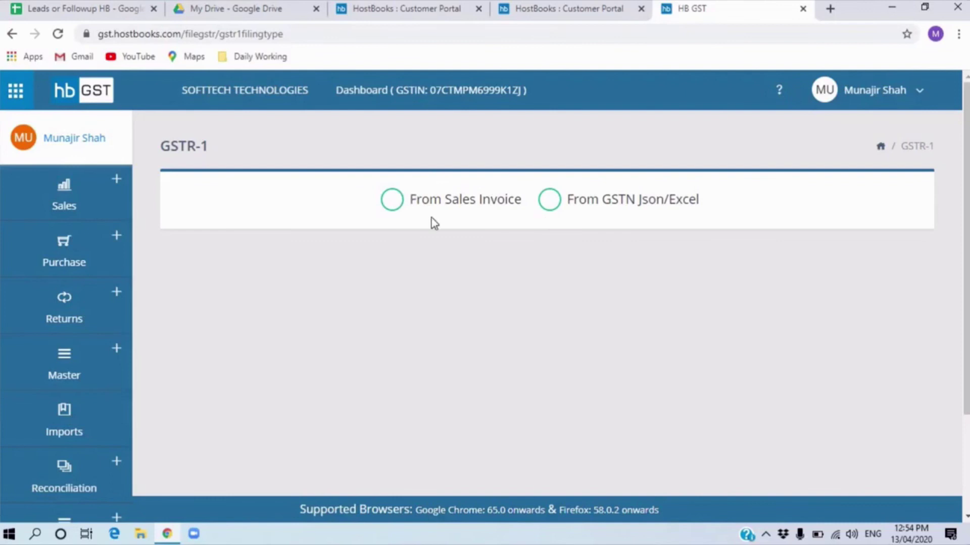
# - Prepare GSTR-1 from sales invoices, view the 13 April 2020 invoices, then go to Prepare Data
pyautogui.click(389, 207)
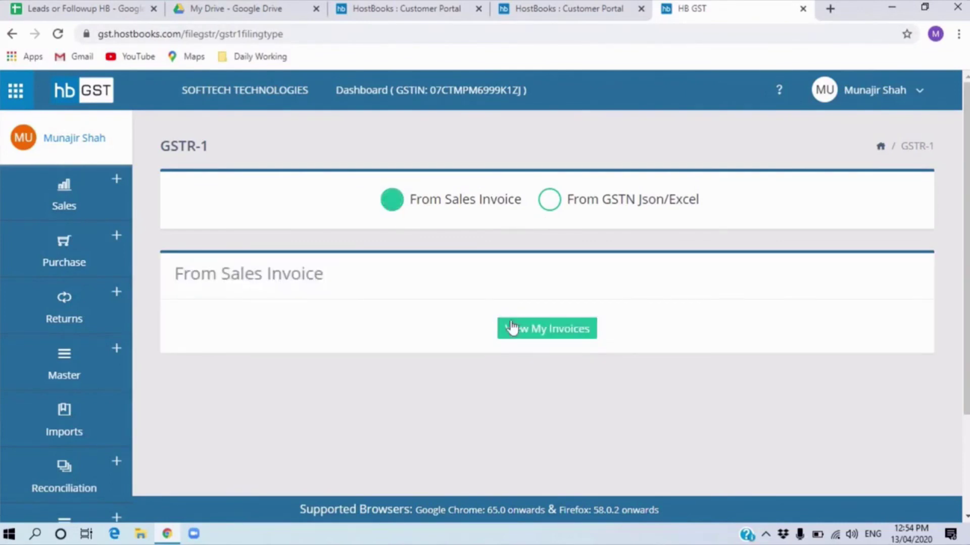
pyautogui.click(537, 332)
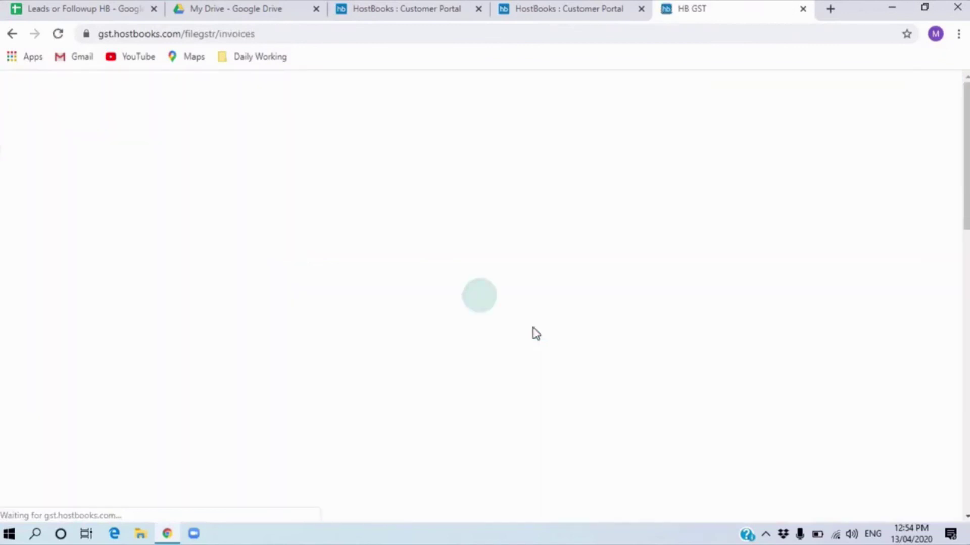
pyautogui.scroll(-5, 383, 375)
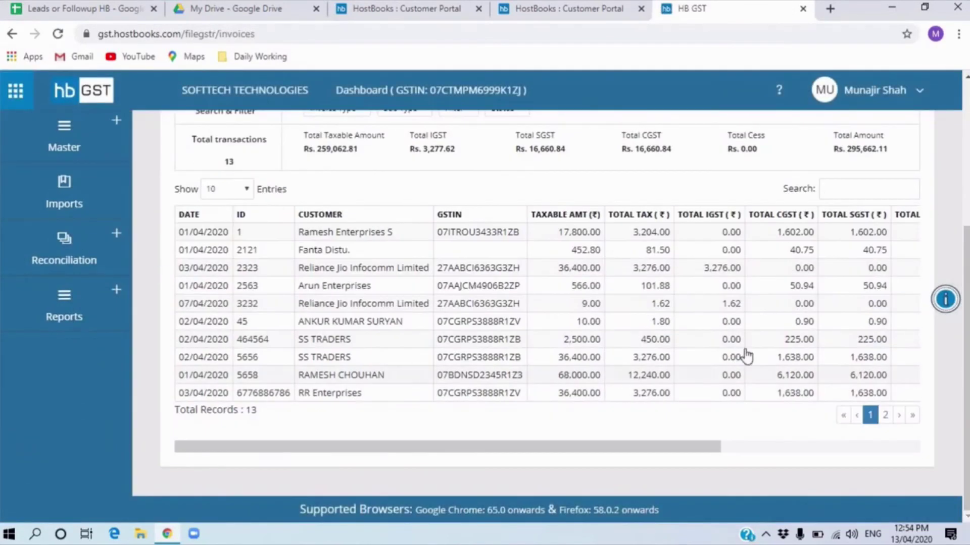
pyautogui.scroll(5, 747, 404)
pyautogui.scroll(-5, 326, 344)
pyautogui.scroll(5, 354, 405)
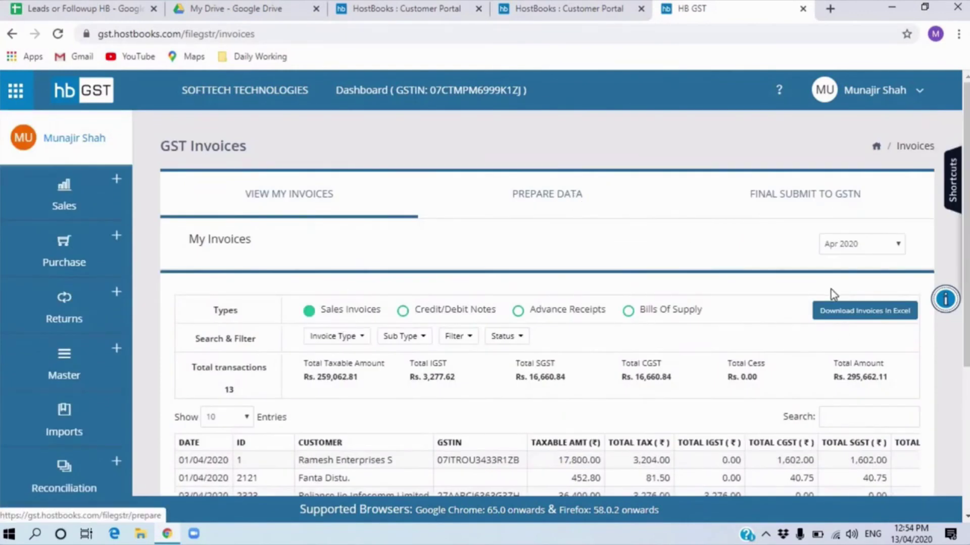
pyautogui.click(560, 209)
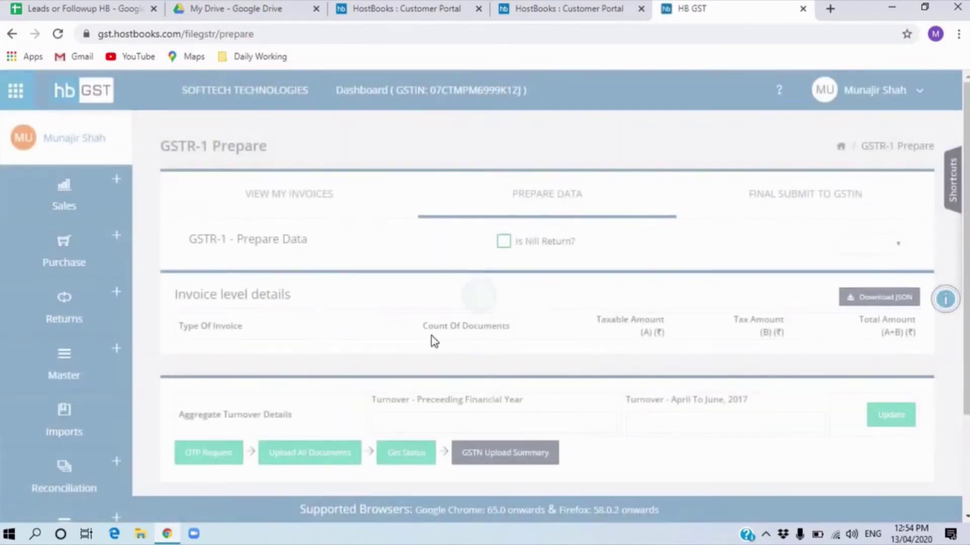
# - Review the Apr 2020 invoice-level summary and turnover, then request an OTP for GSTN upload
pyautogui.scroll(-5, 734, 207)
pyautogui.scroll(5, 733, 207)
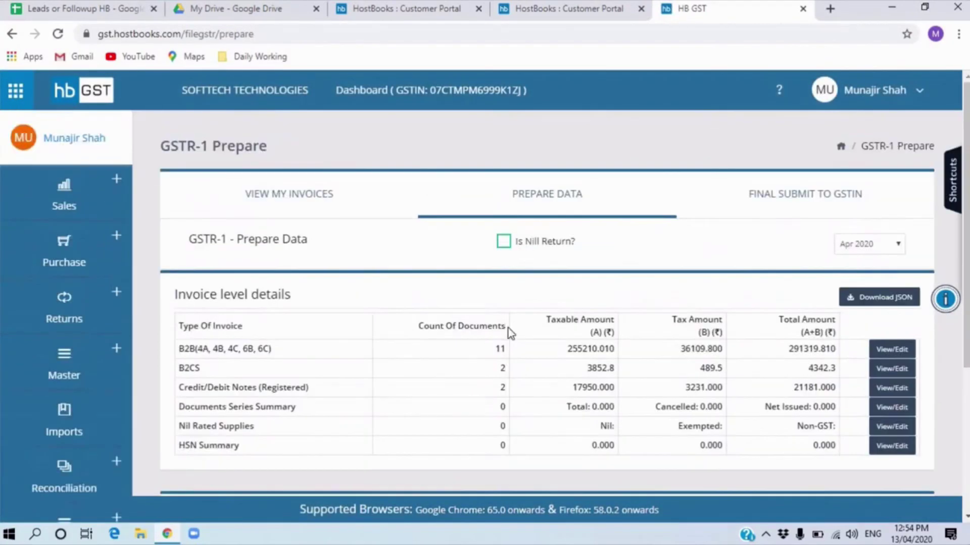
pyautogui.scroll(-2, 762, 344)
pyautogui.scroll(-1, 760, 348)
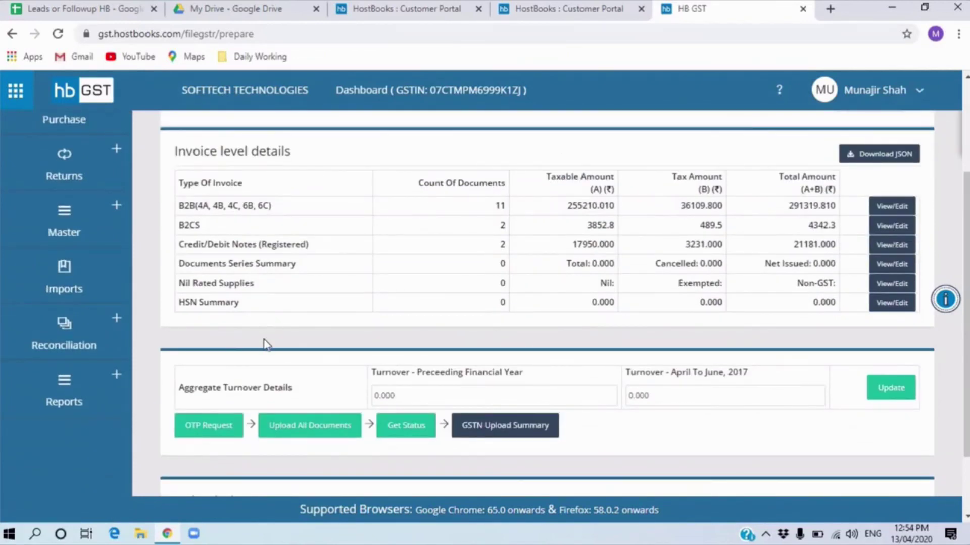
pyautogui.scroll(-2, 255, 386)
pyautogui.scroll(-1, 892, 126)
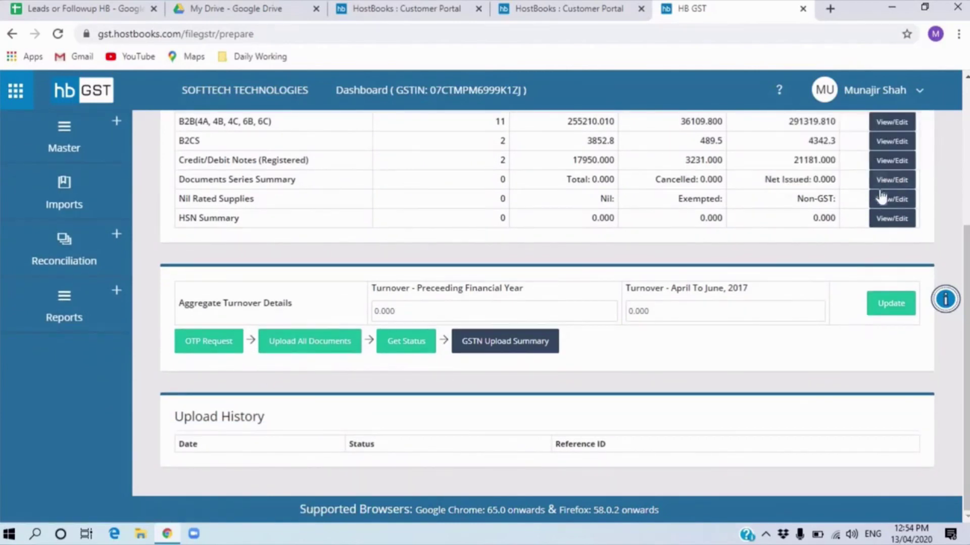
pyautogui.click(221, 348)
# - Expand the Reconciliation, Returns, Master and Sales sidebar sections
pyautogui.scroll(5, 93, 303)
pyautogui.click(91, 457)
pyautogui.scroll(-1, 91, 457)
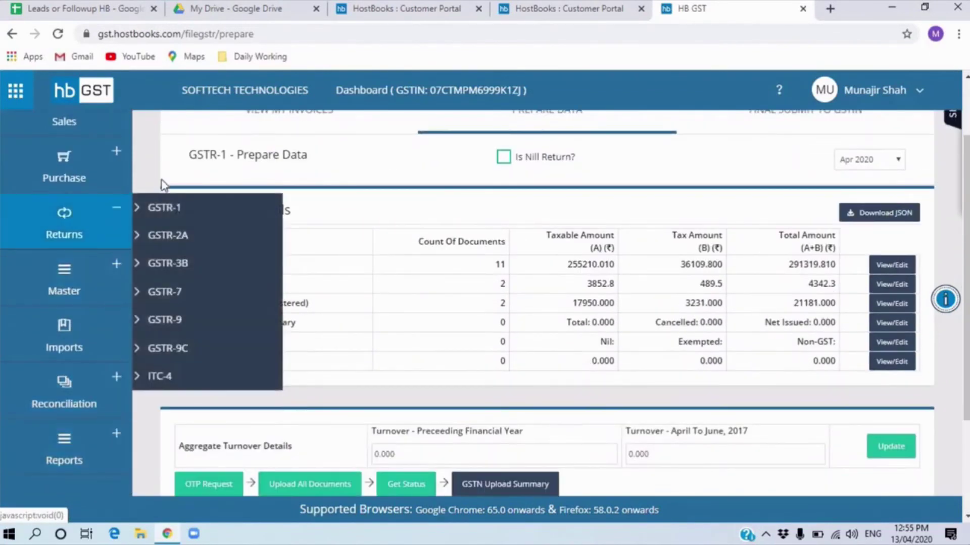
pyautogui.click(111, 246)
pyautogui.click(80, 287)
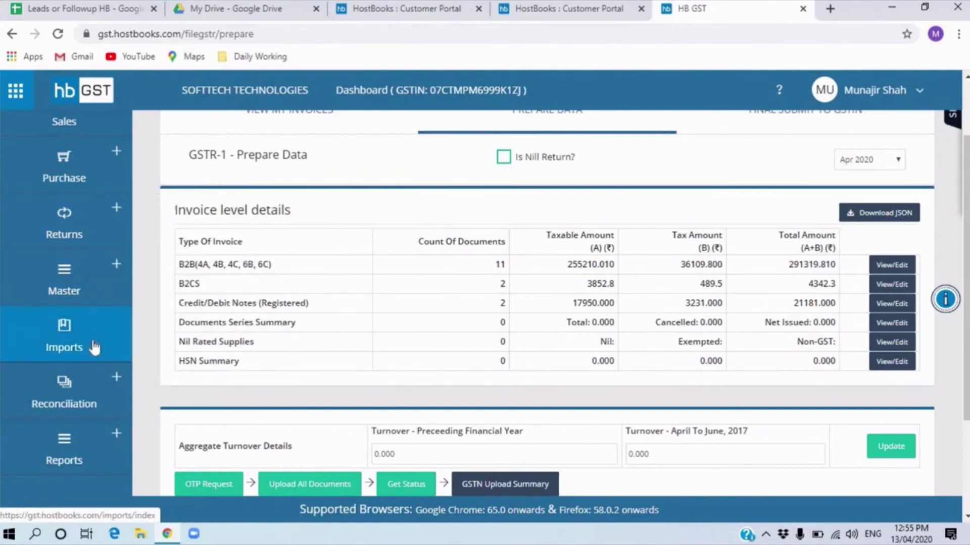
pyautogui.scroll(2, 433, 275)
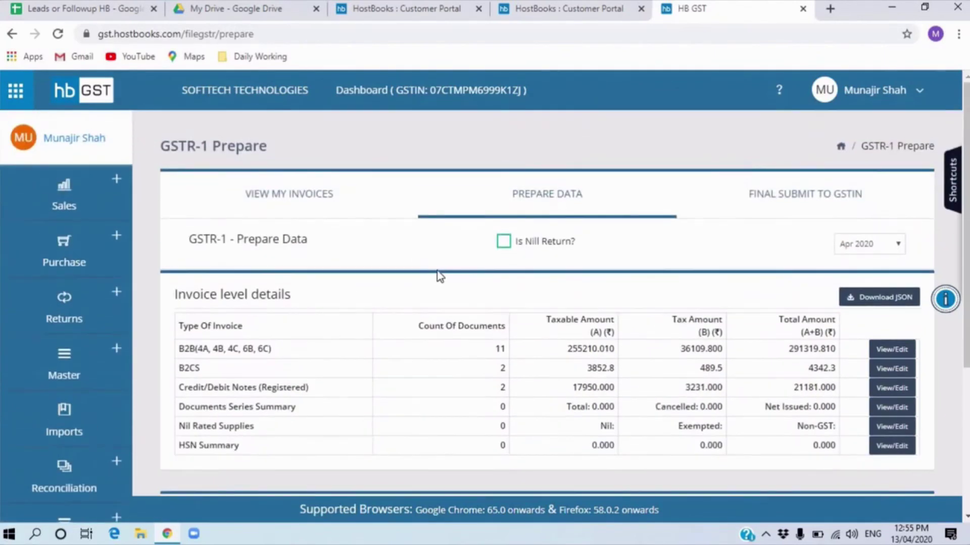
pyautogui.click(108, 198)
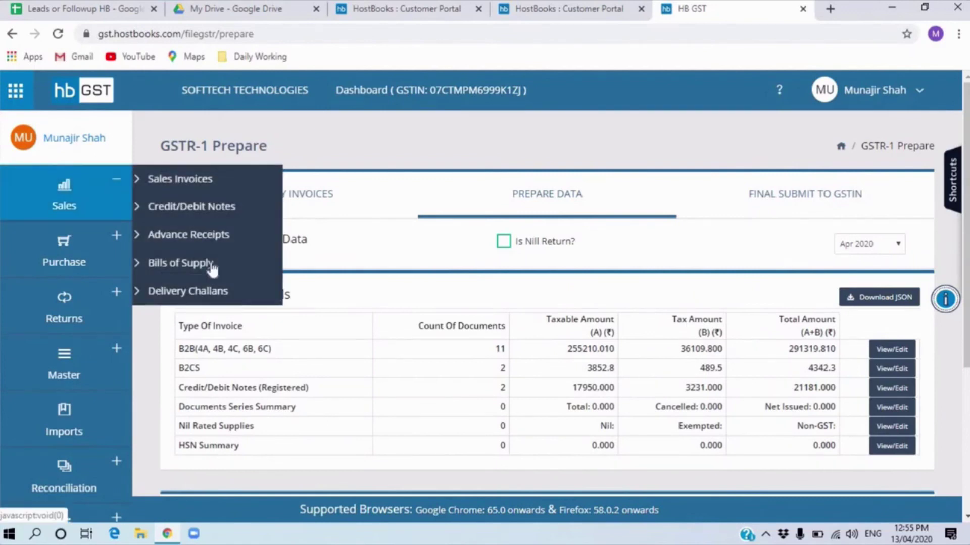
pyautogui.scroll(-3, 68, 344)
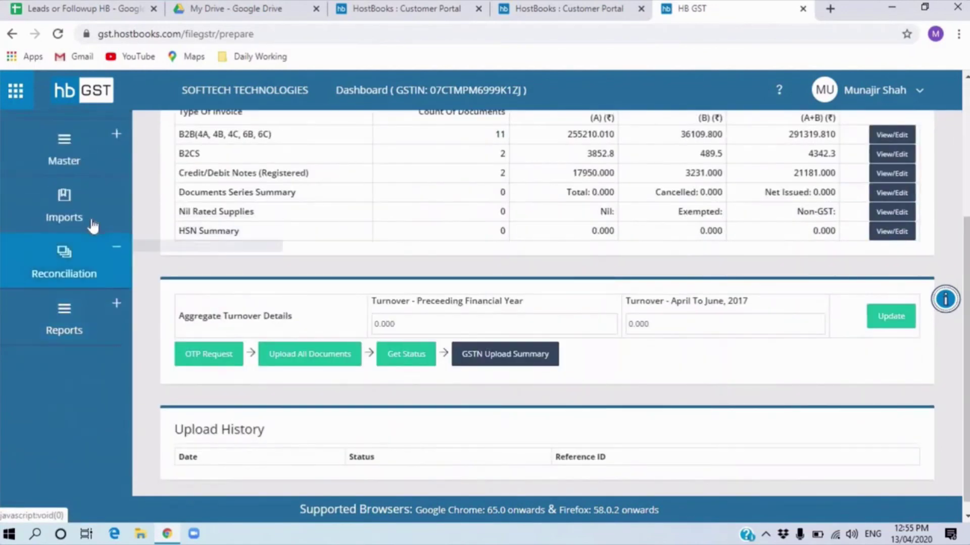
# - Review the Apr 2020 sales bulk import page, then go to GSTR-2A & Purchase reconciliation
pyautogui.click(93, 226)
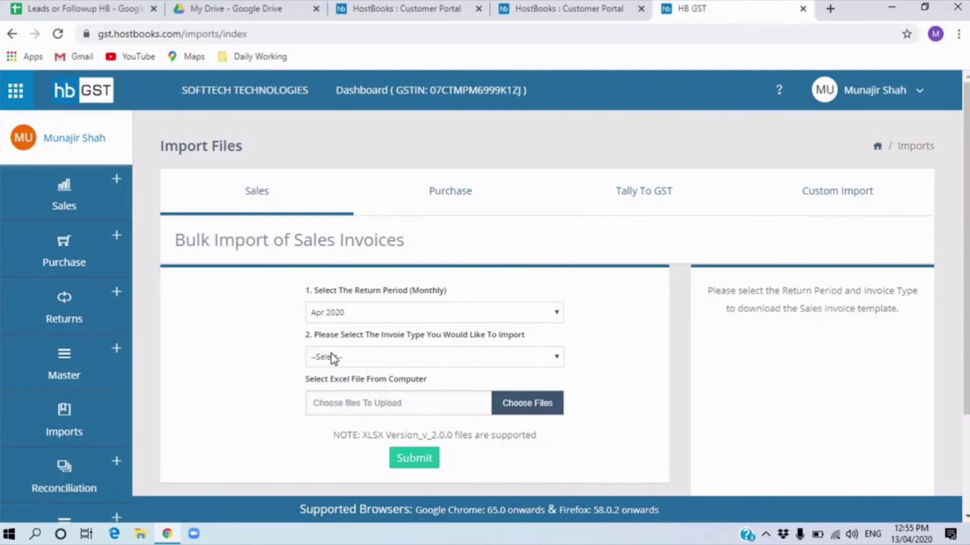
pyautogui.scroll(-2, 180, 393)
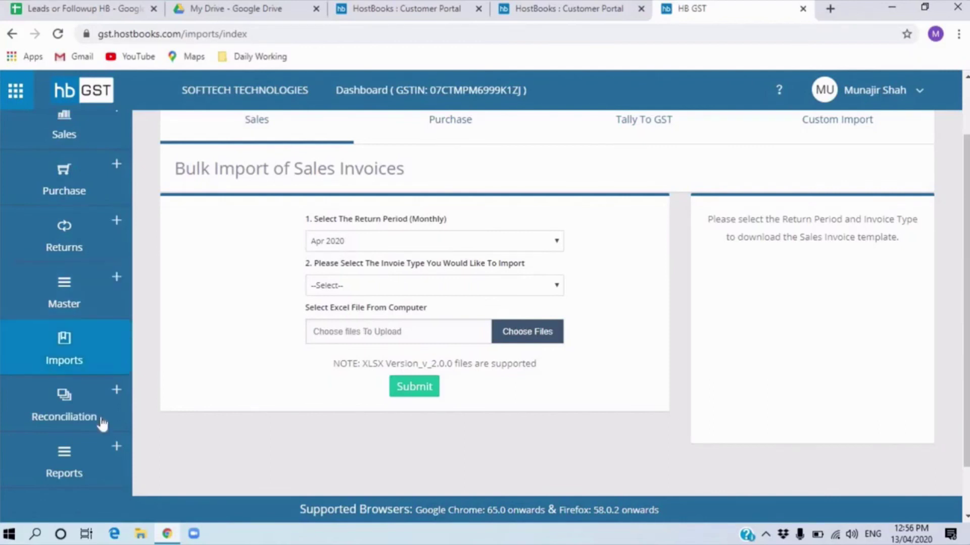
pyautogui.scroll(-1, 101, 427)
pyautogui.moveTo(96, 352)
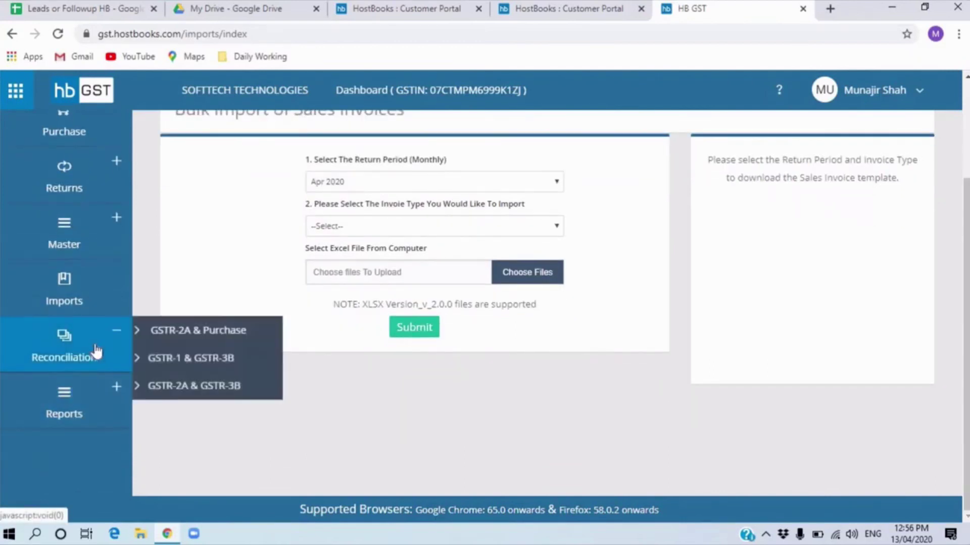
pyautogui.click(201, 337)
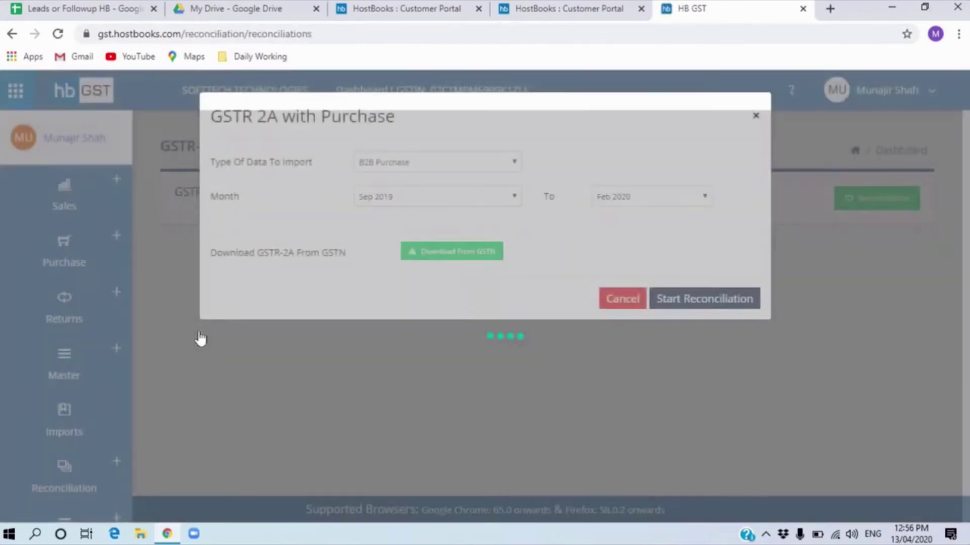
# - Set up a new reconciliation run from Mar 2020 to Apr 2020
pyautogui.scroll(-3, 316, 370)
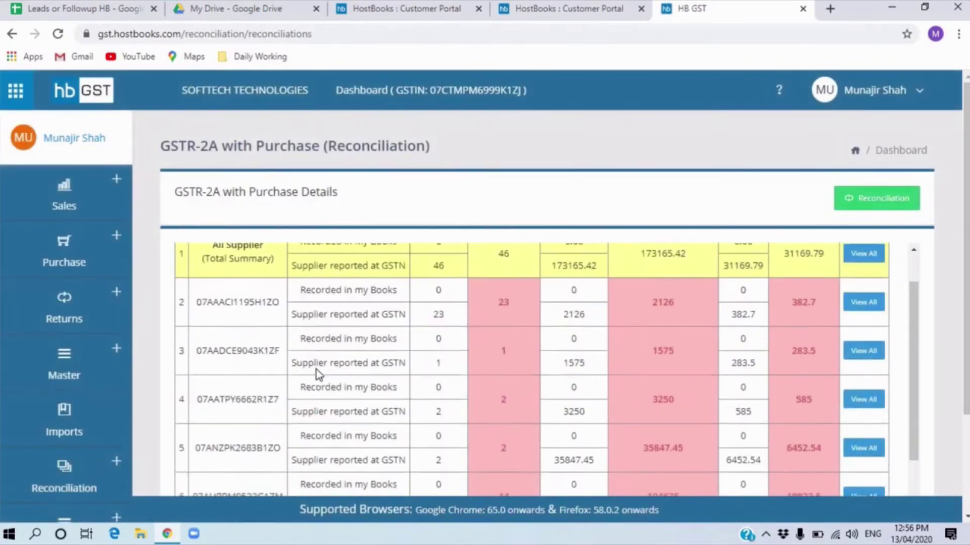
pyautogui.scroll(-2, 563, 376)
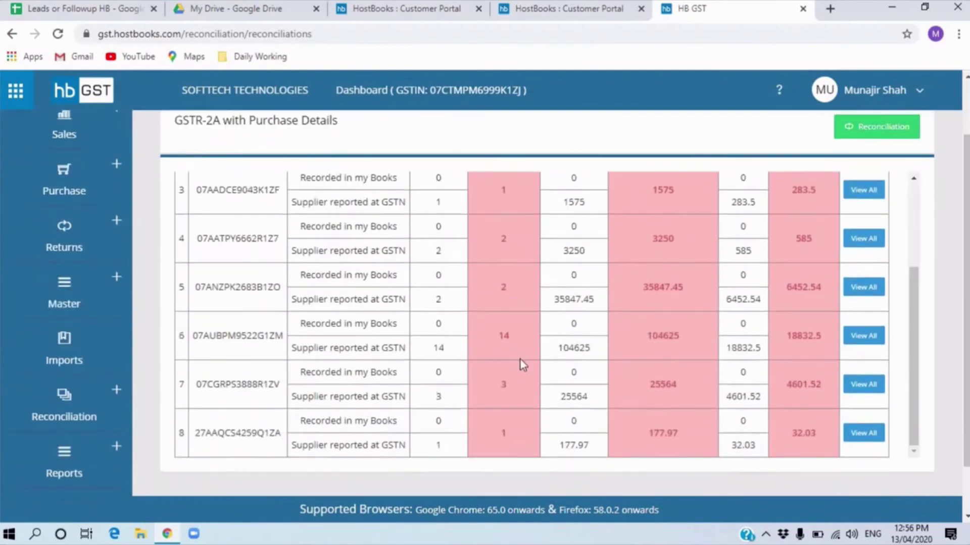
pyautogui.scroll(1, 427, 359)
pyautogui.scroll(2, 427, 359)
pyautogui.scroll(-1, 529, 401)
pyautogui.scroll(1, 529, 401)
pyautogui.scroll(2, 529, 401)
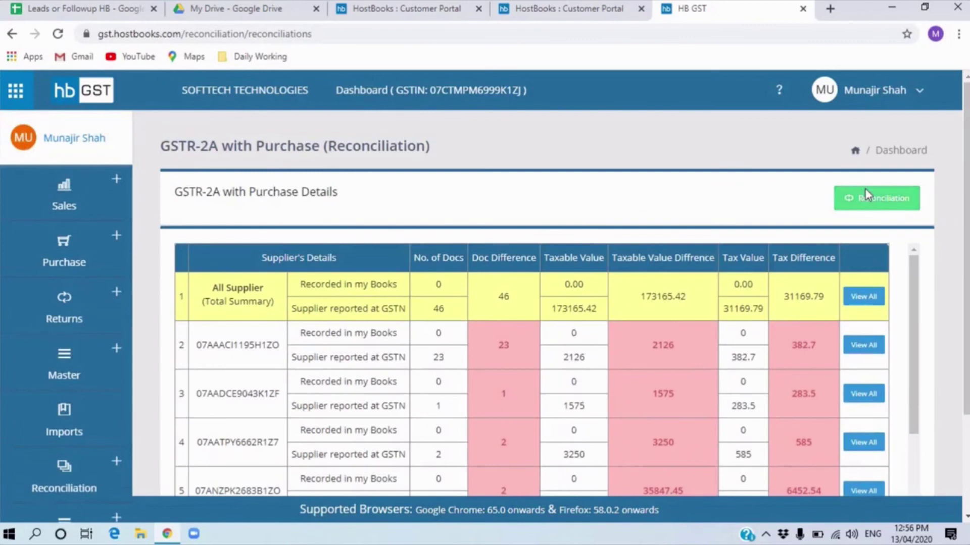
pyautogui.click(866, 196)
pyautogui.click(407, 203)
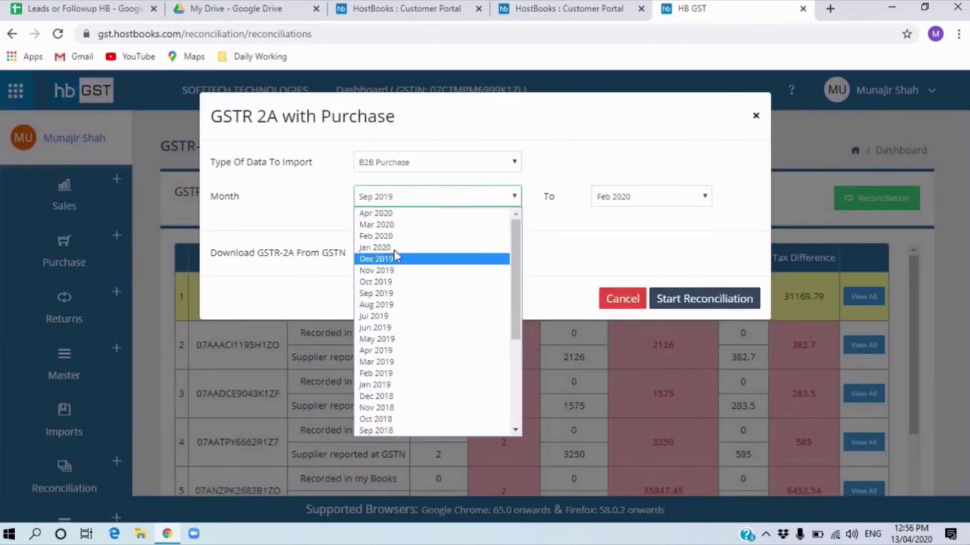
pyautogui.click(397, 215)
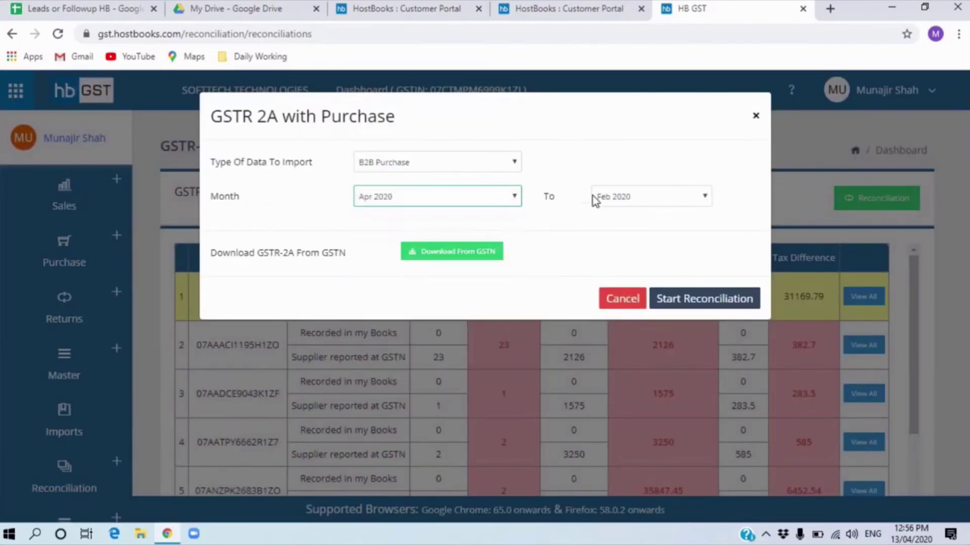
pyautogui.click(437, 202)
pyautogui.click(435, 225)
pyautogui.click(661, 198)
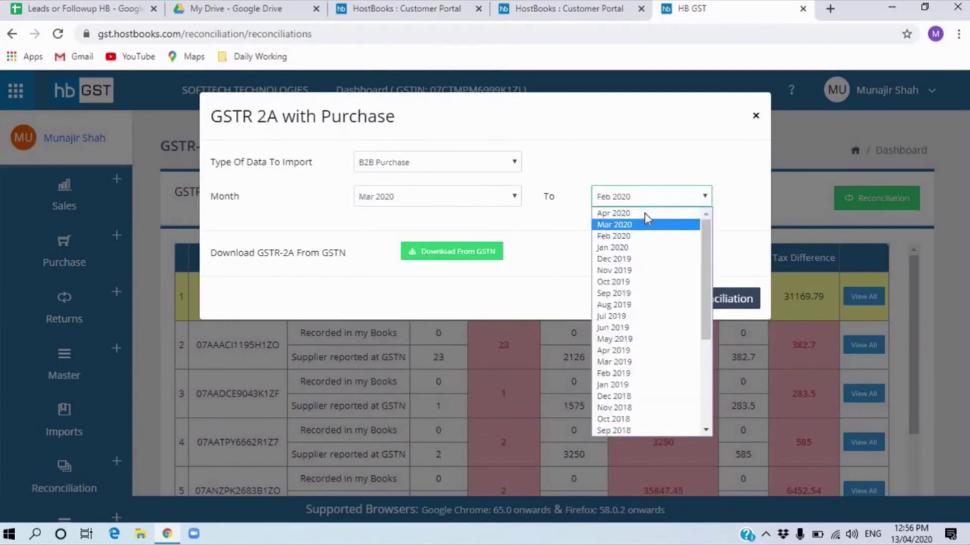
pyautogui.click(631, 214)
# - Run the reconciliation, leaving Khurana Delhi COmpany with a 900000 taxable difference
pyautogui.click(714, 302)
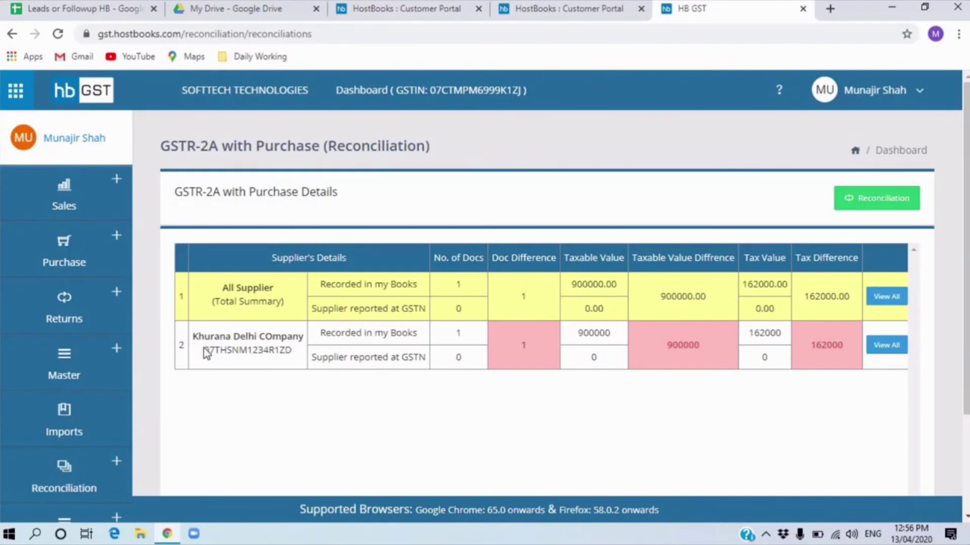
pyautogui.scroll(-3, 54, 371)
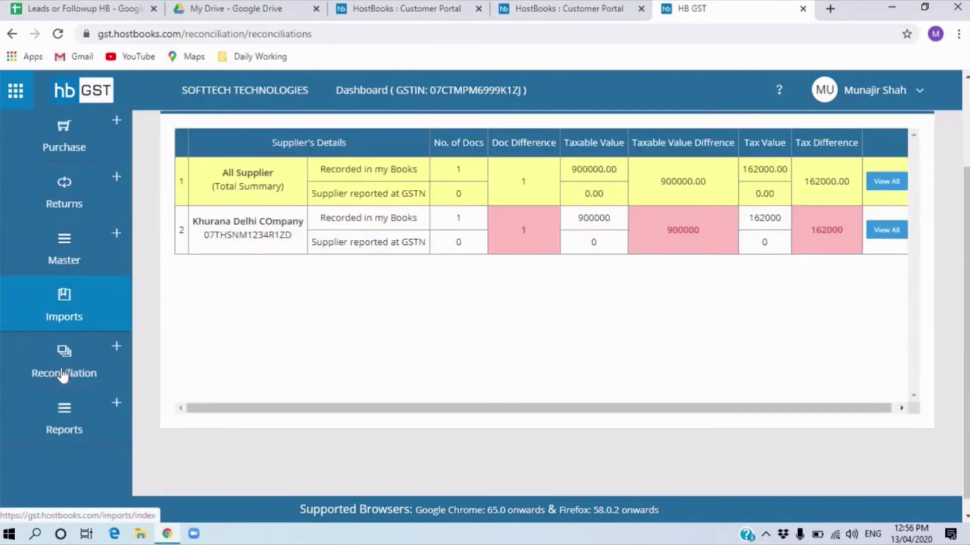
pyautogui.moveTo(116, 334)
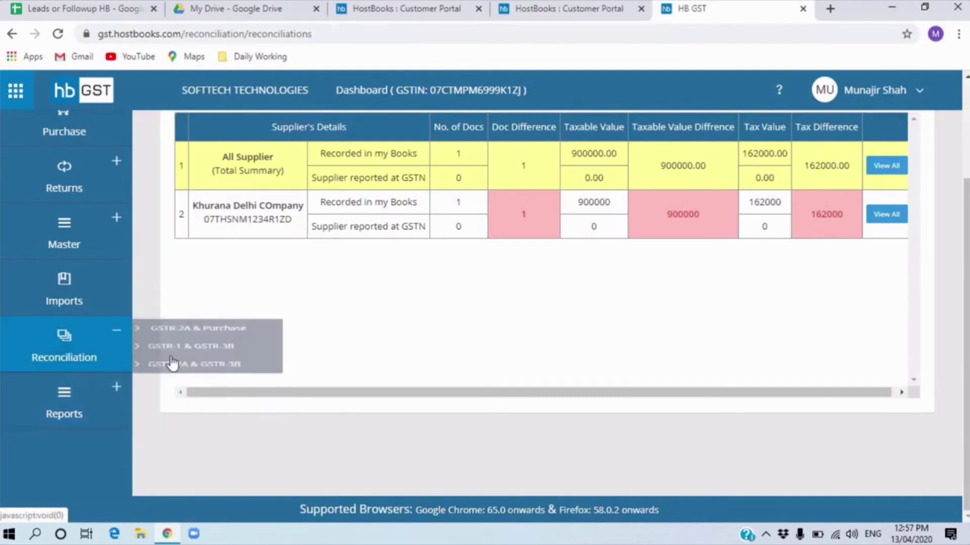
# - Show the GSTR-1 report summary for Mar 2020 and clear the selected B2B labels
pyautogui.moveTo(78, 426)
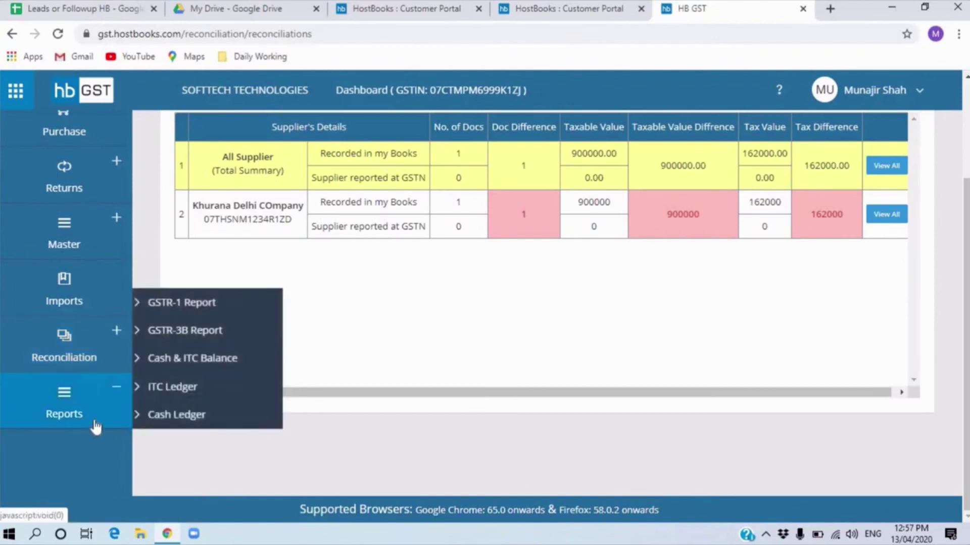
pyautogui.click(201, 305)
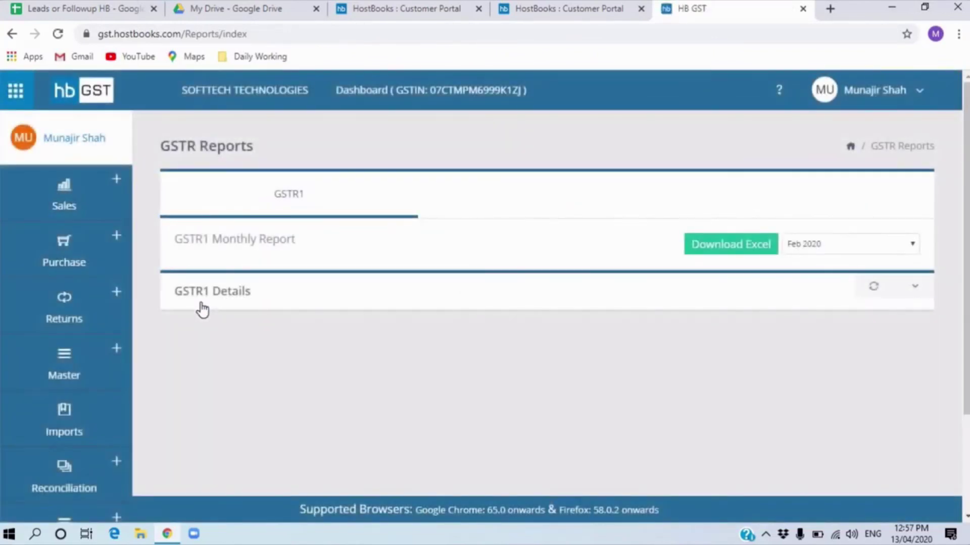
pyautogui.click(885, 245)
pyautogui.click(844, 276)
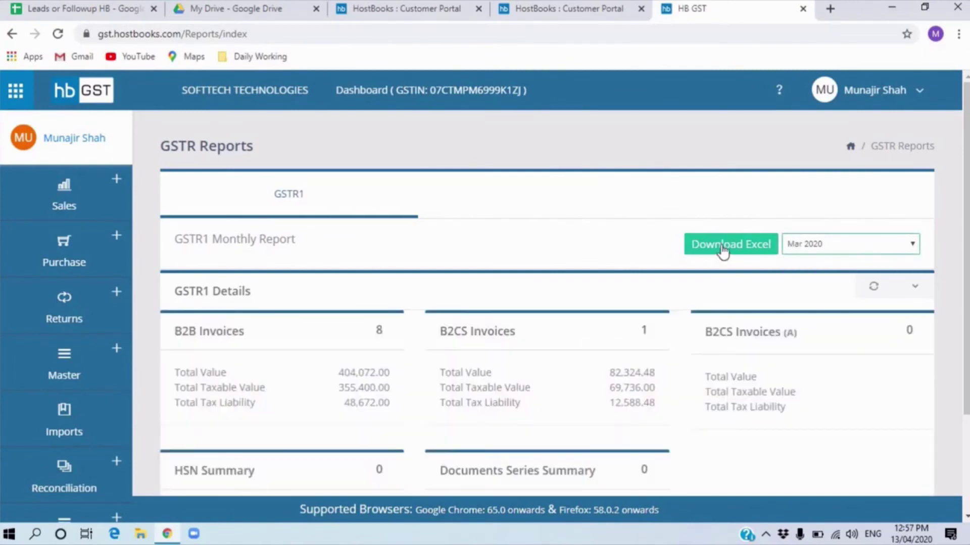
pyautogui.scroll(-3, 365, 368)
pyautogui.moveTo(175, 238); pyautogui.dragTo(349, 253)
pyautogui.click(369, 308)
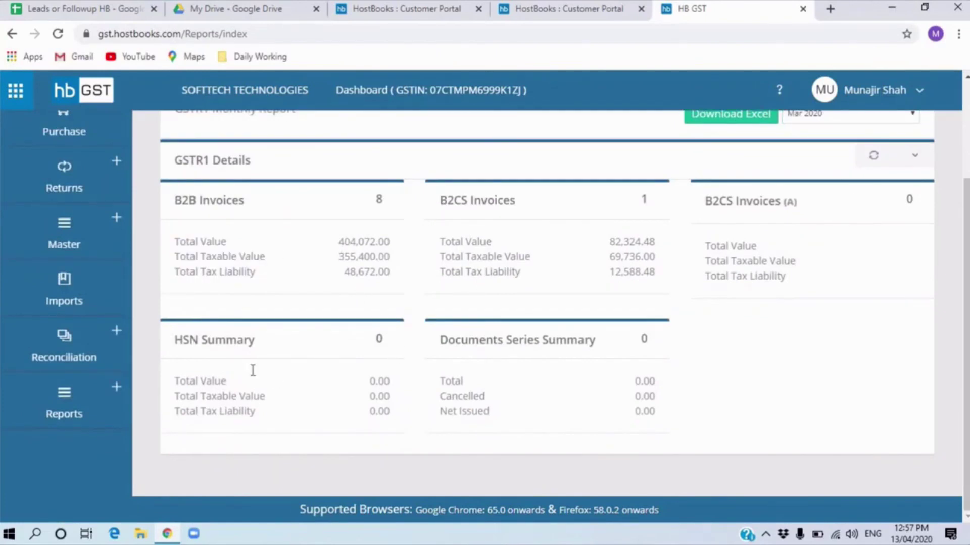
pyautogui.scroll(3, 253, 371)
pyautogui.scroll(-3, 94, 445)
# - Open the GSTR-3B monthly report for Mar 2020, which shows no records found
pyautogui.moveTo(124, 402)
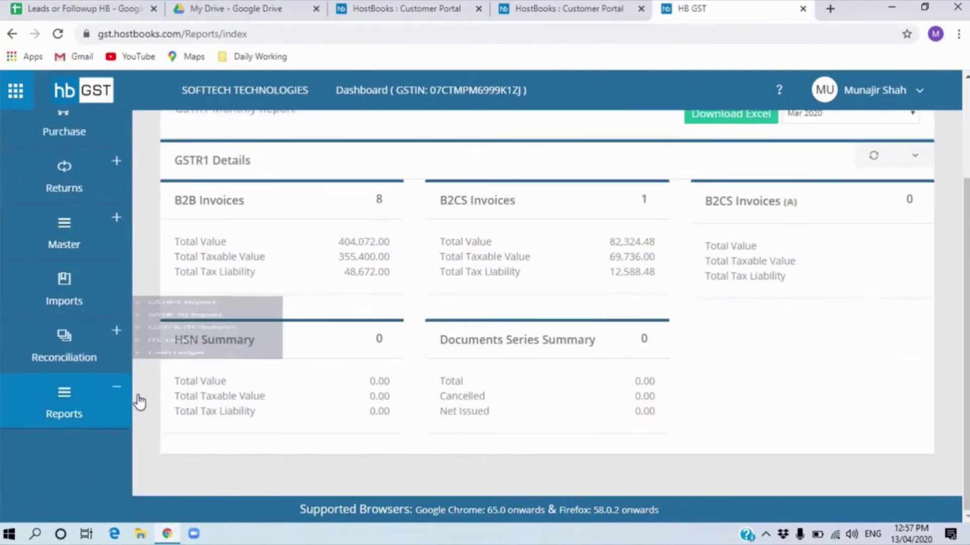
pyautogui.click(196, 338)
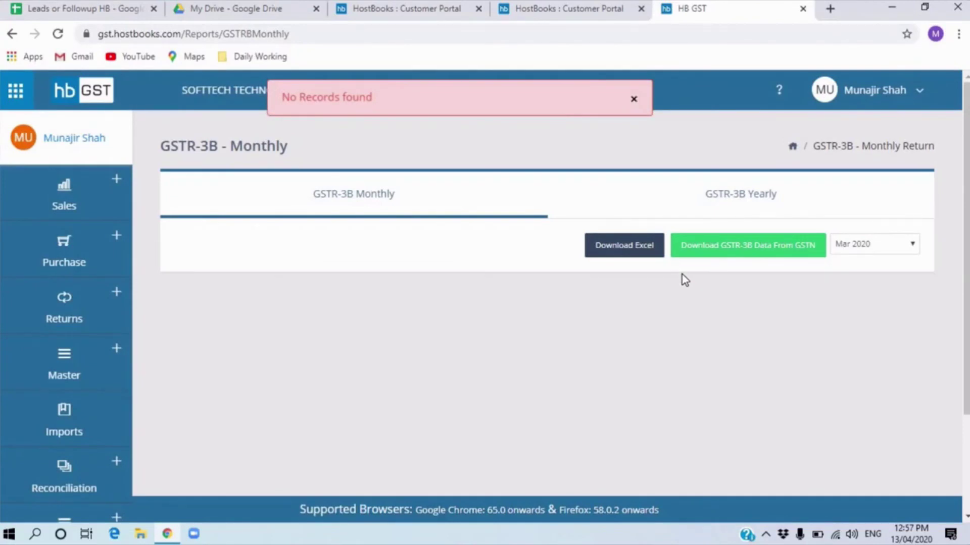
pyautogui.scroll(-3, 76, 455)
pyautogui.click(75, 422)
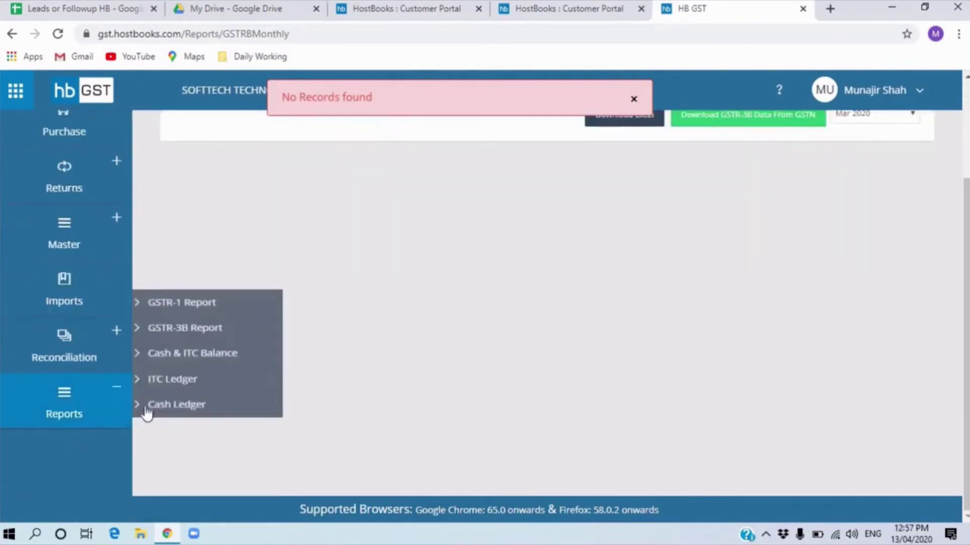
# - Open Cash & ITC Balance, start the GSTN download, then dismiss the OTP request unsent
pyautogui.click(214, 368)
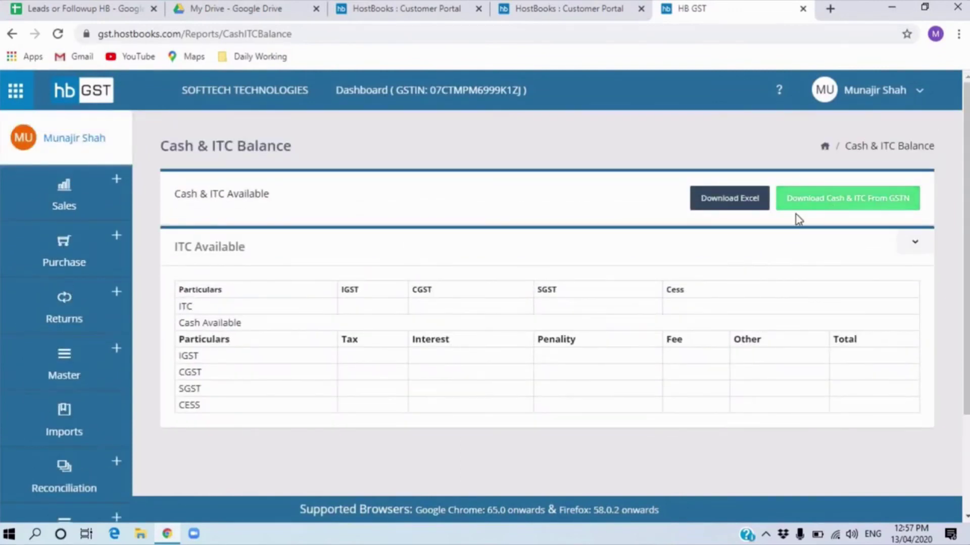
pyautogui.scroll(-3, 23, 410)
pyautogui.scroll(3, 808, 253)
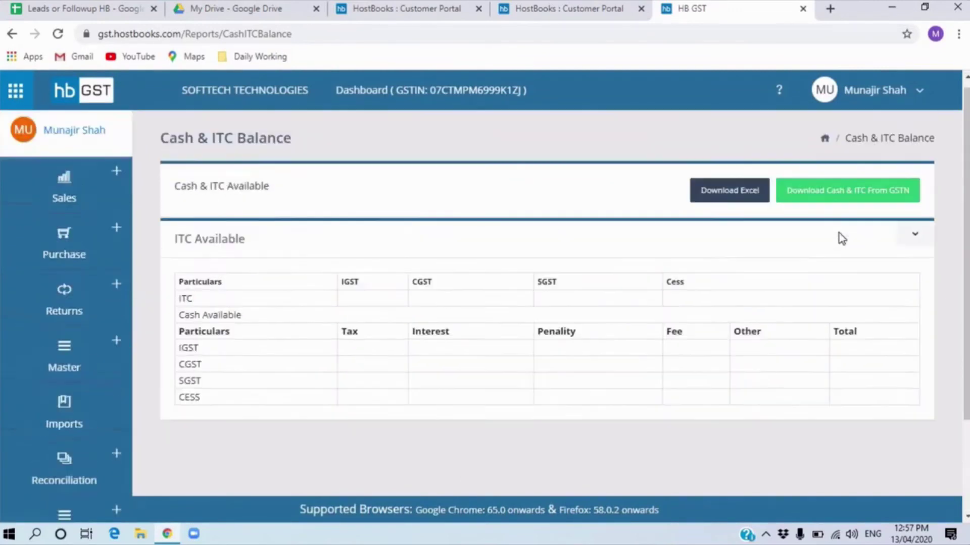
pyautogui.click(838, 198)
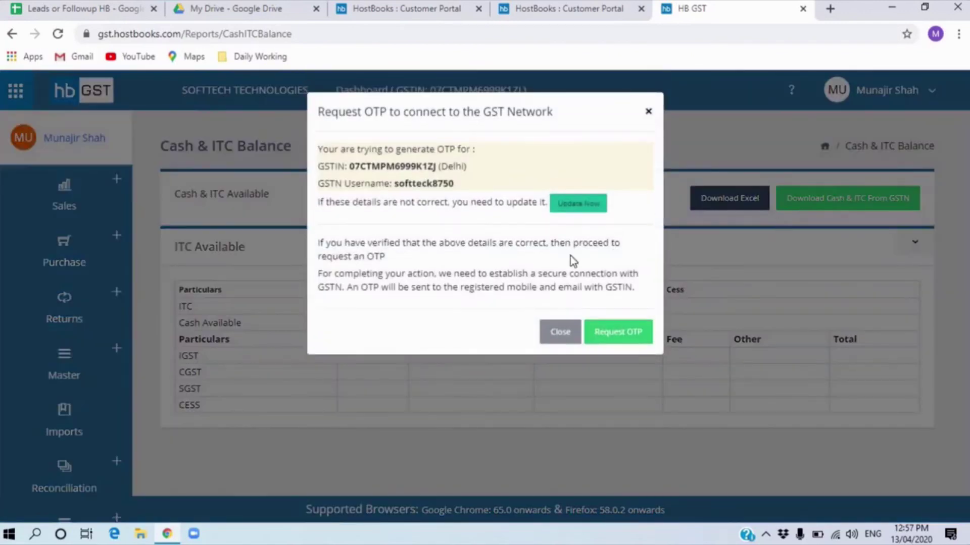
pyautogui.click(563, 331)
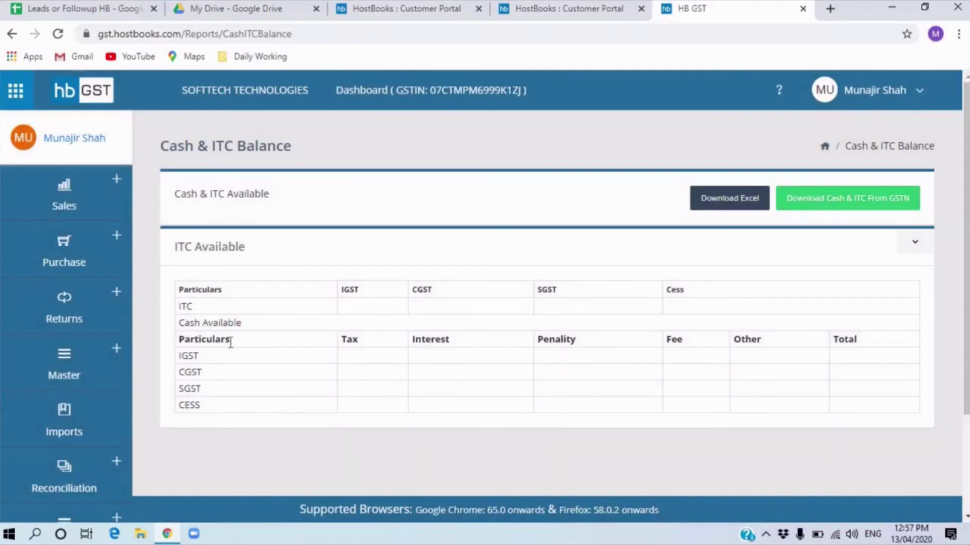
pyautogui.scroll(-3, 202, 374)
pyautogui.click(101, 413)
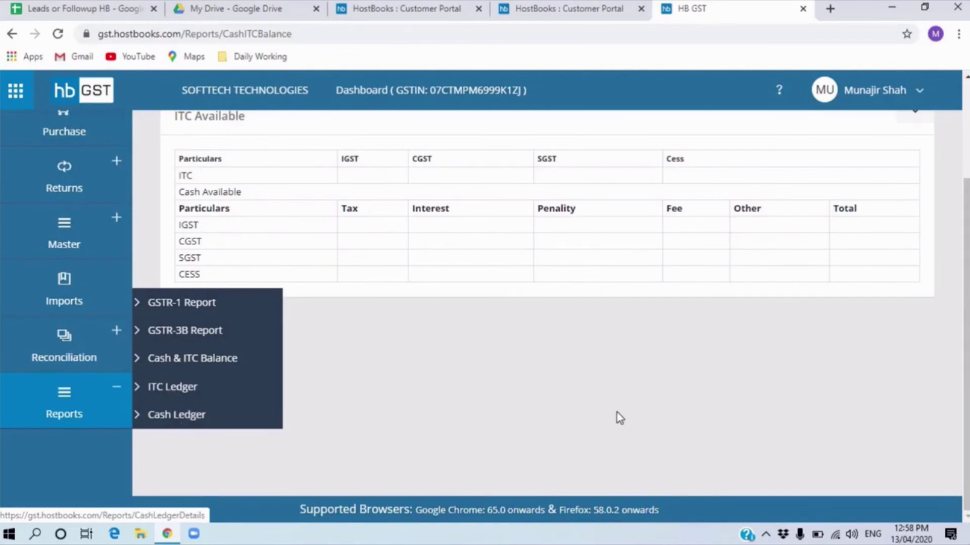
pyautogui.scroll(3, 654, 396)
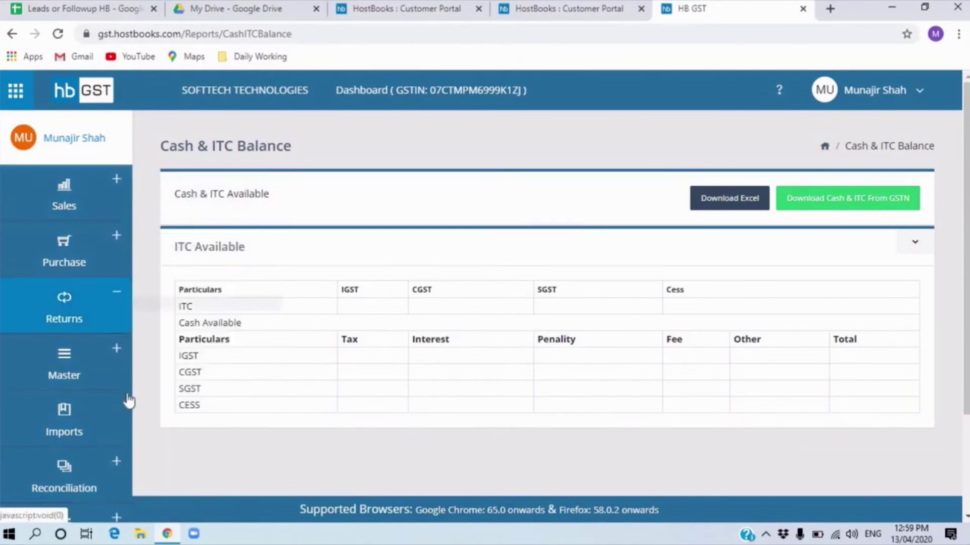
# - Open the user avatar's dropdown showing Setting, My Account and Logout
pyautogui.moveTo(128, 397)
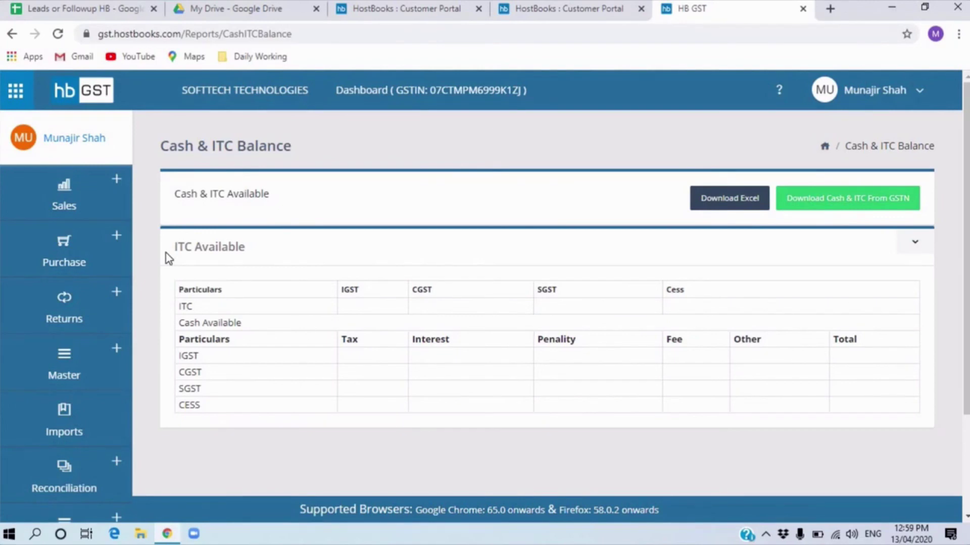
pyautogui.moveTo(101, 490)
pyautogui.scroll(-3, 103, 443)
pyautogui.scroll(3, 102, 435)
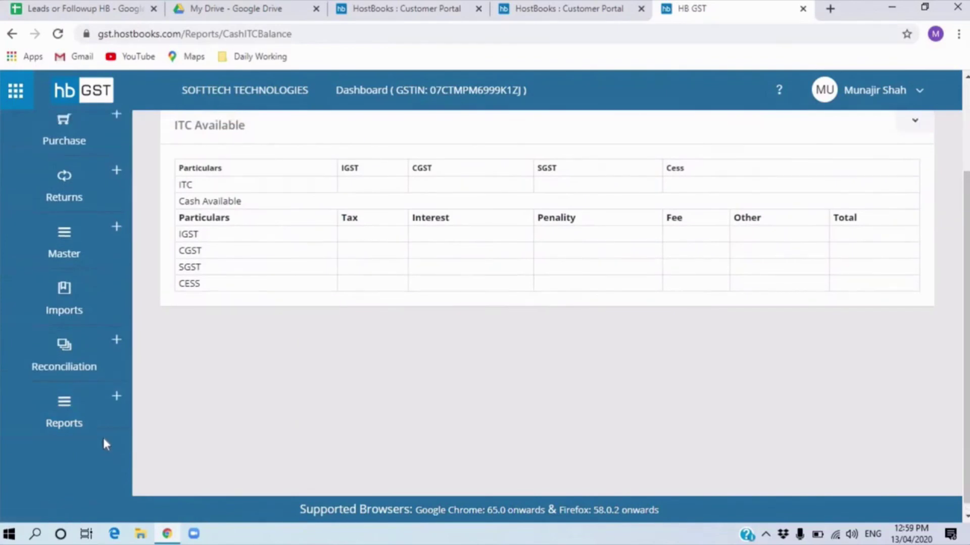
pyautogui.moveTo(79, 212)
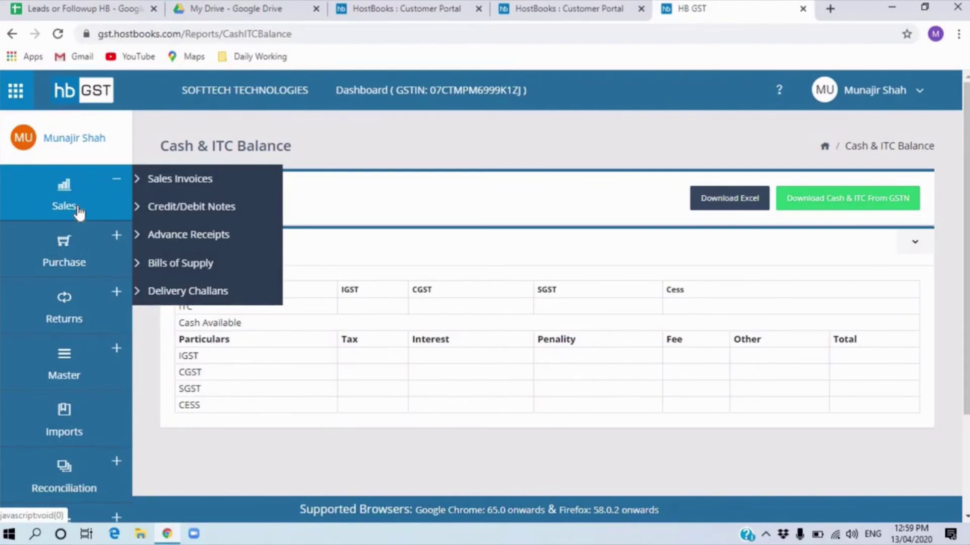
pyautogui.click(831, 103)
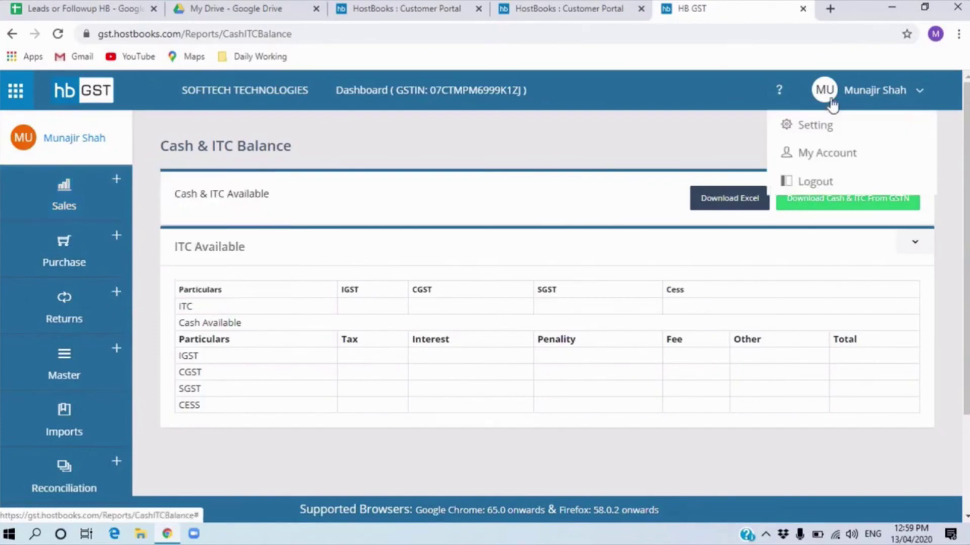